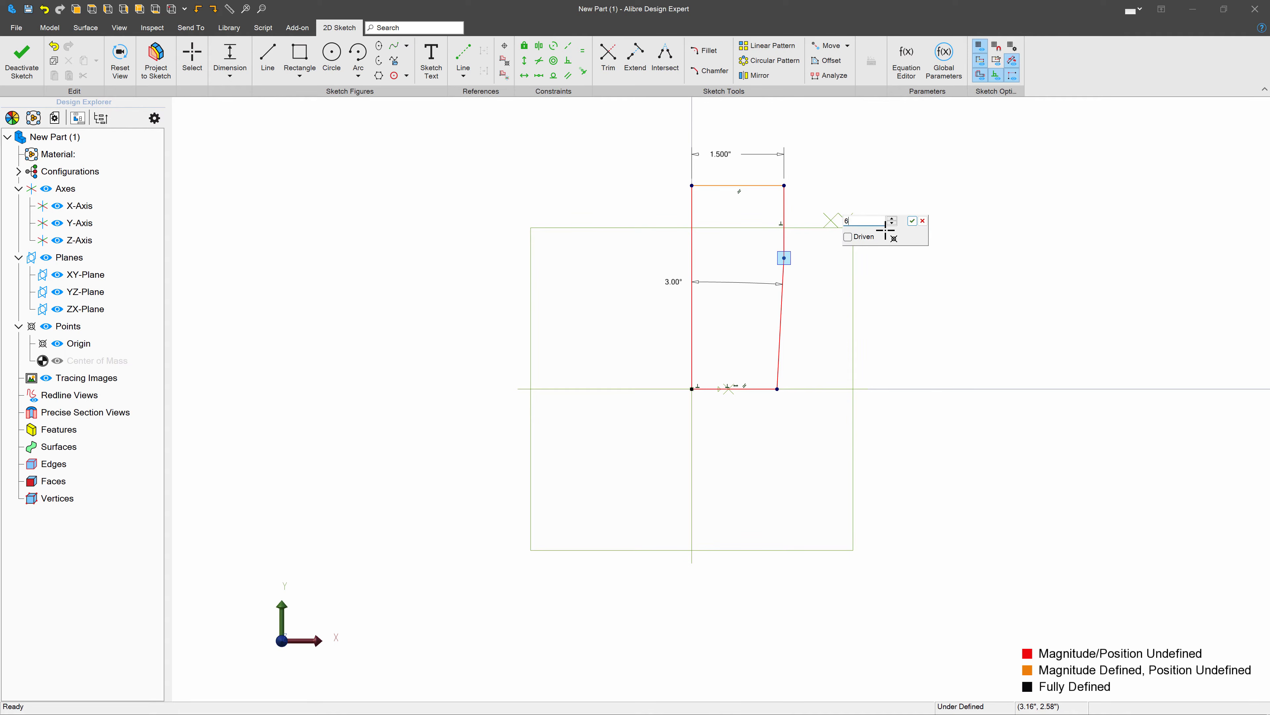
# - Set the length of the profile's upper straight outer side to 6 inches
pyautogui.press('Escape')
pyautogui.moveTo(784, 554); pyautogui.dragTo(794, 139)
pyautogui.scroll(-5, 802, 466)
pyautogui.scroll(2, 840, 333)
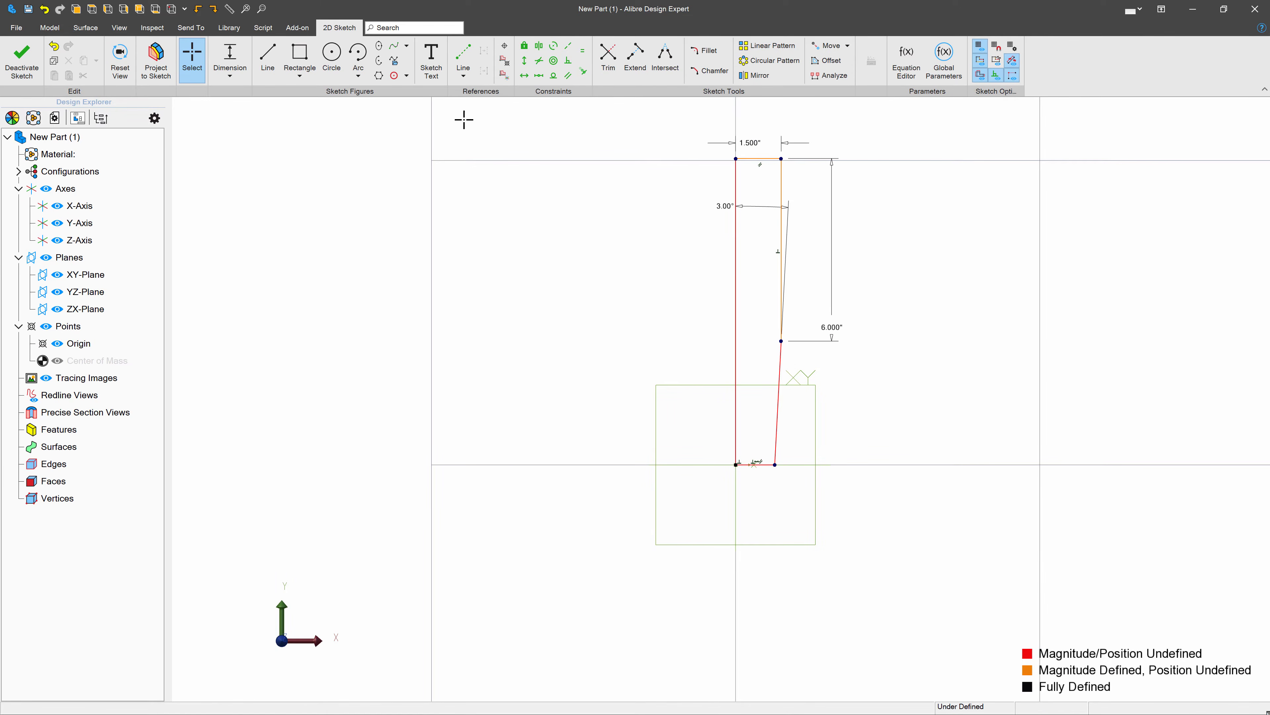
# - Dimension the vertical distance from the origin to the taper's upper endpoint as 3.5 inches and finish the sketch
pyautogui.click(237, 54)
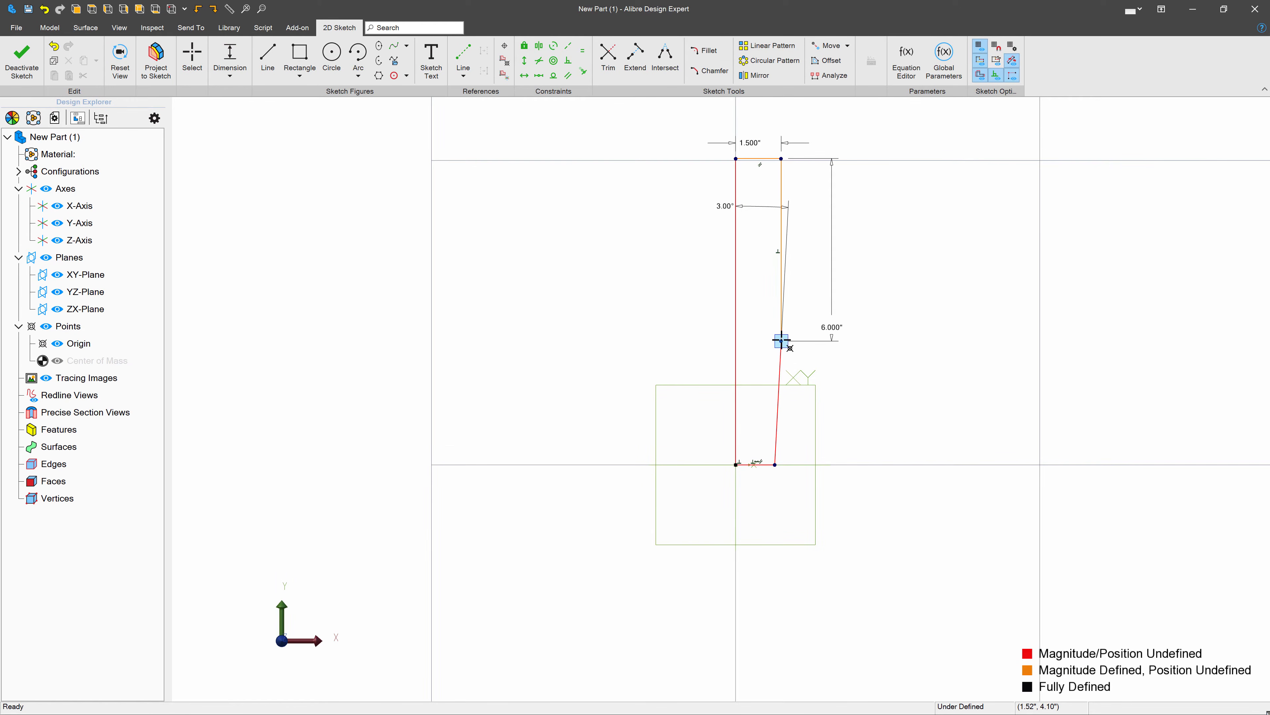
pyautogui.click(737, 465)
pyautogui.click(877, 432)
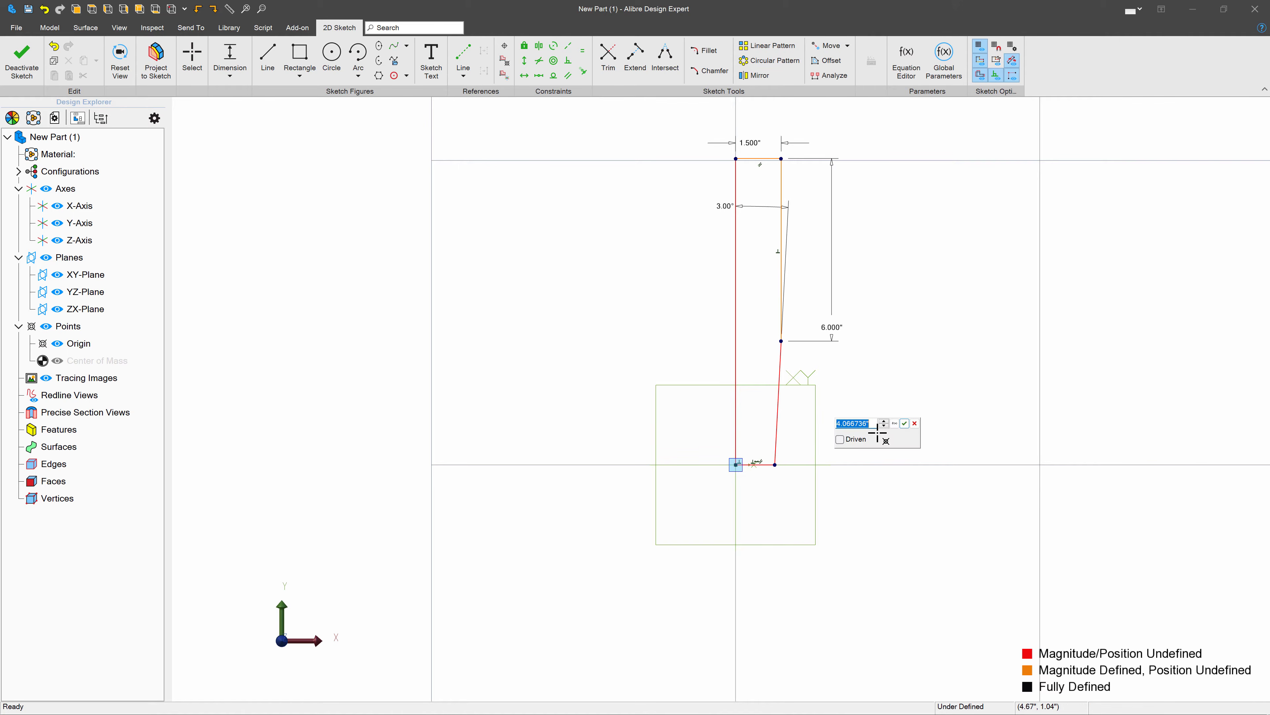
pyautogui.press('Return')
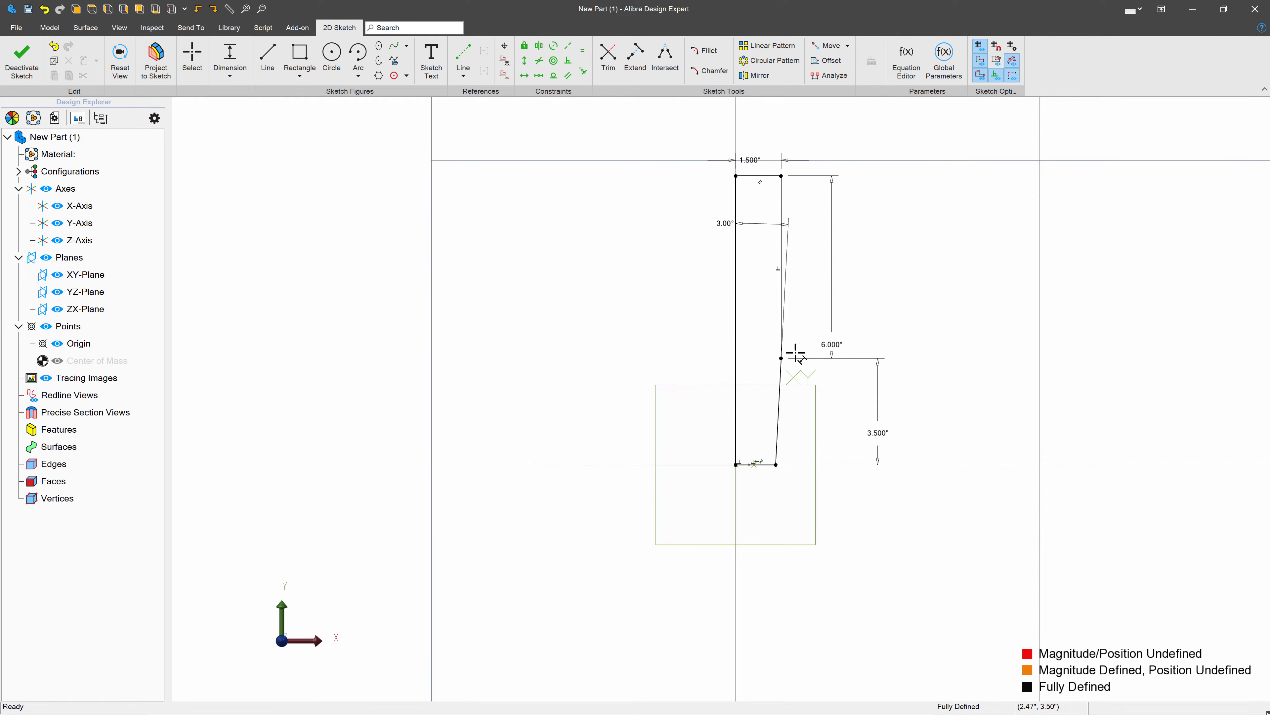
pyautogui.click(21, 61)
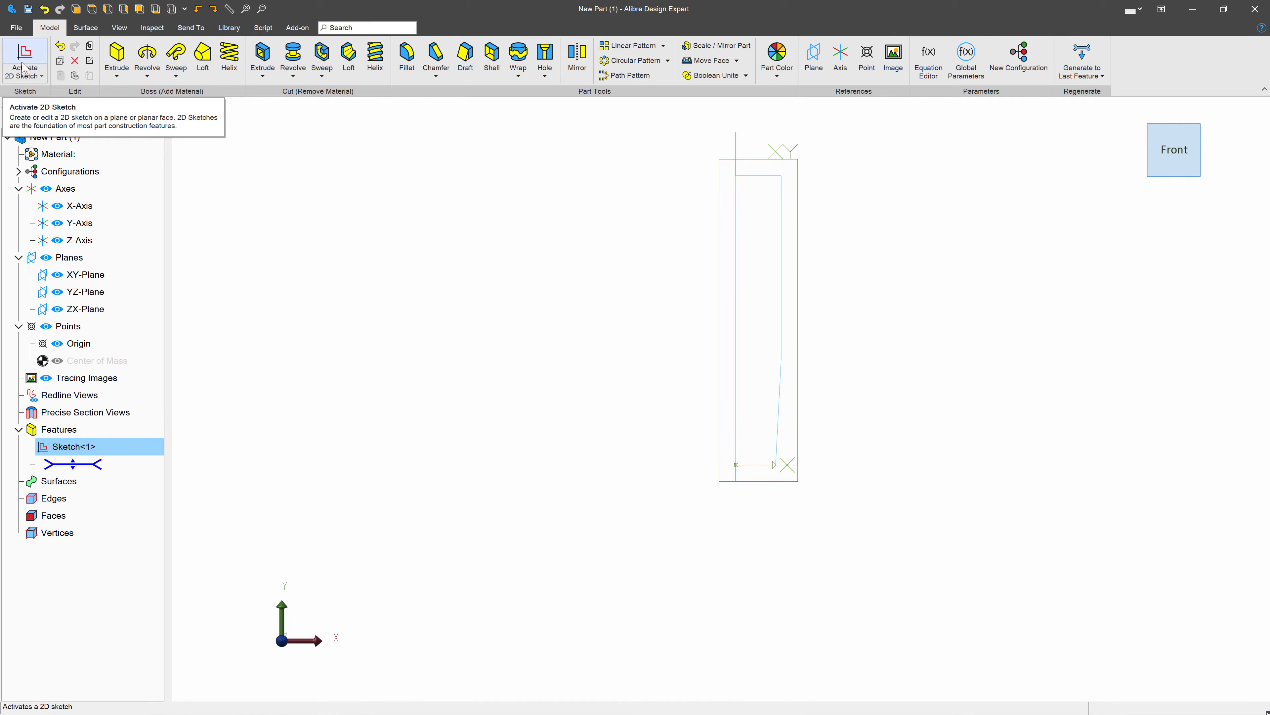
# - Revolve the profile sketch 360° about the Y-axis into a solid shaft
pyautogui.click(146, 55)
pyautogui.click(738, 142)
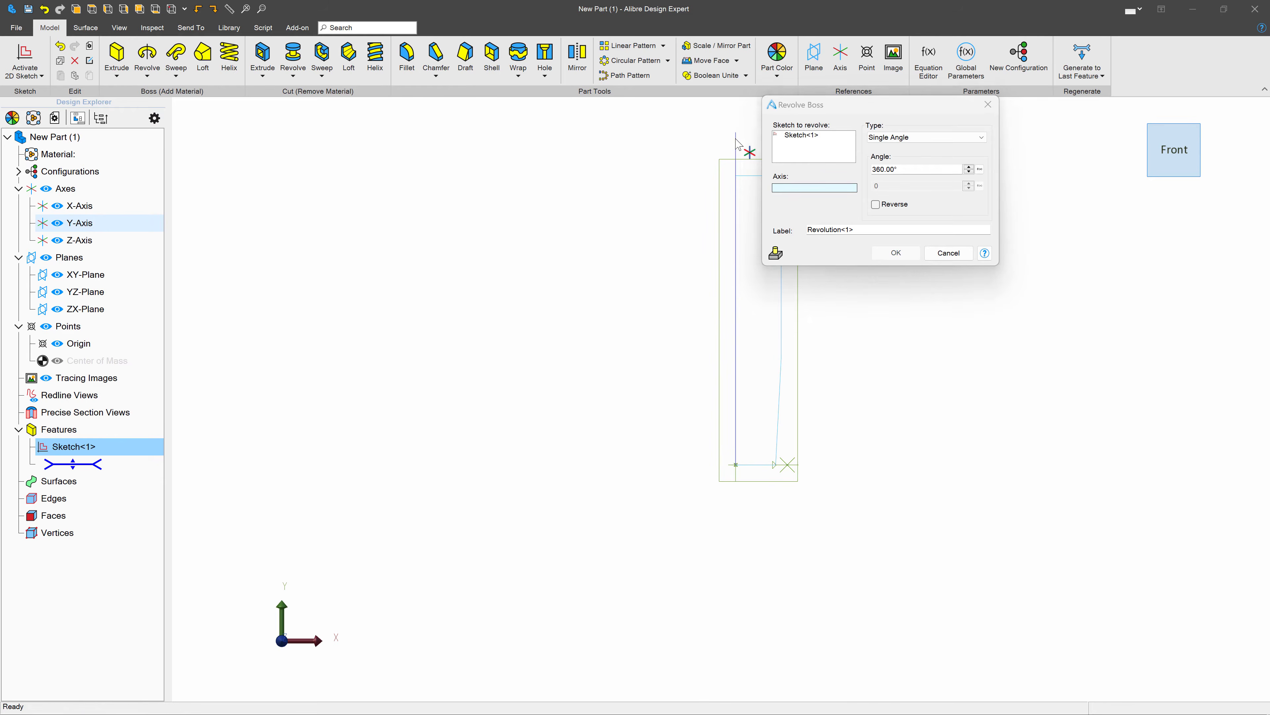
pyautogui.click(896, 253)
# - Start a sketch on the shaft's untapered end face and draw a circle slightly larger than the face, centred on the origin
pyautogui.moveTo(896, 250); pyautogui.dragTo(686, 304, button='middle')
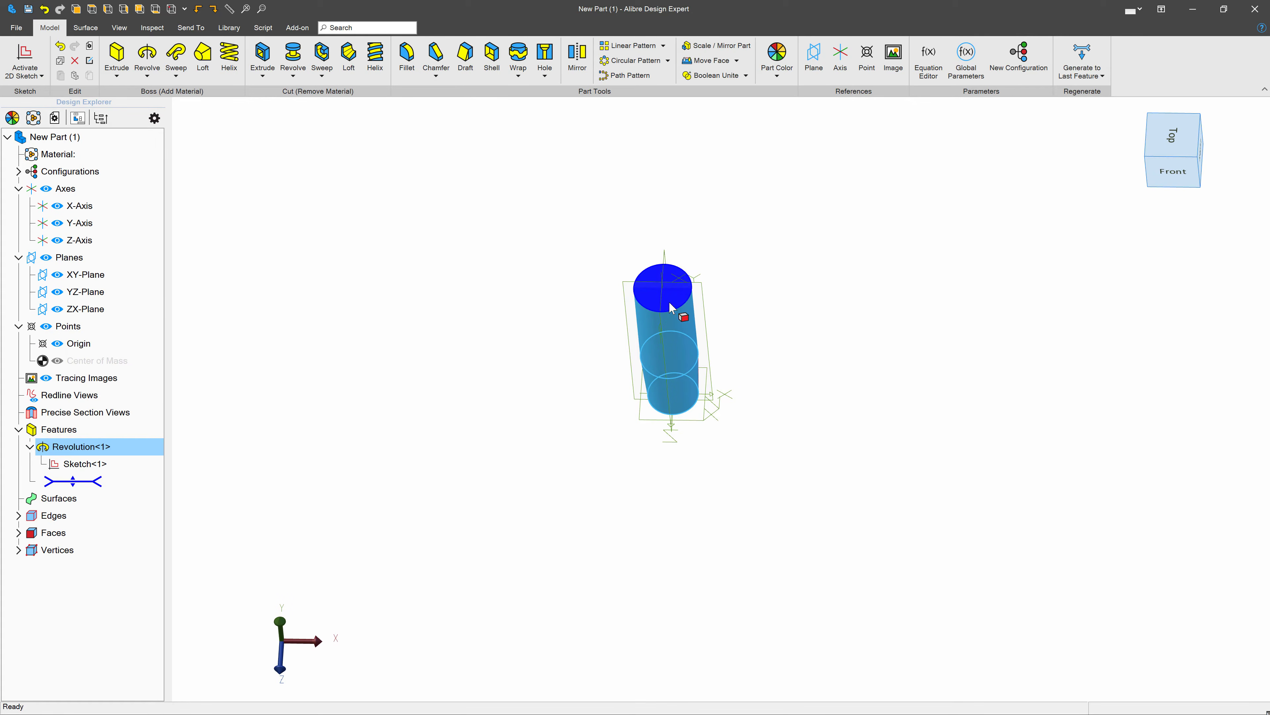
pyautogui.click(650, 306)
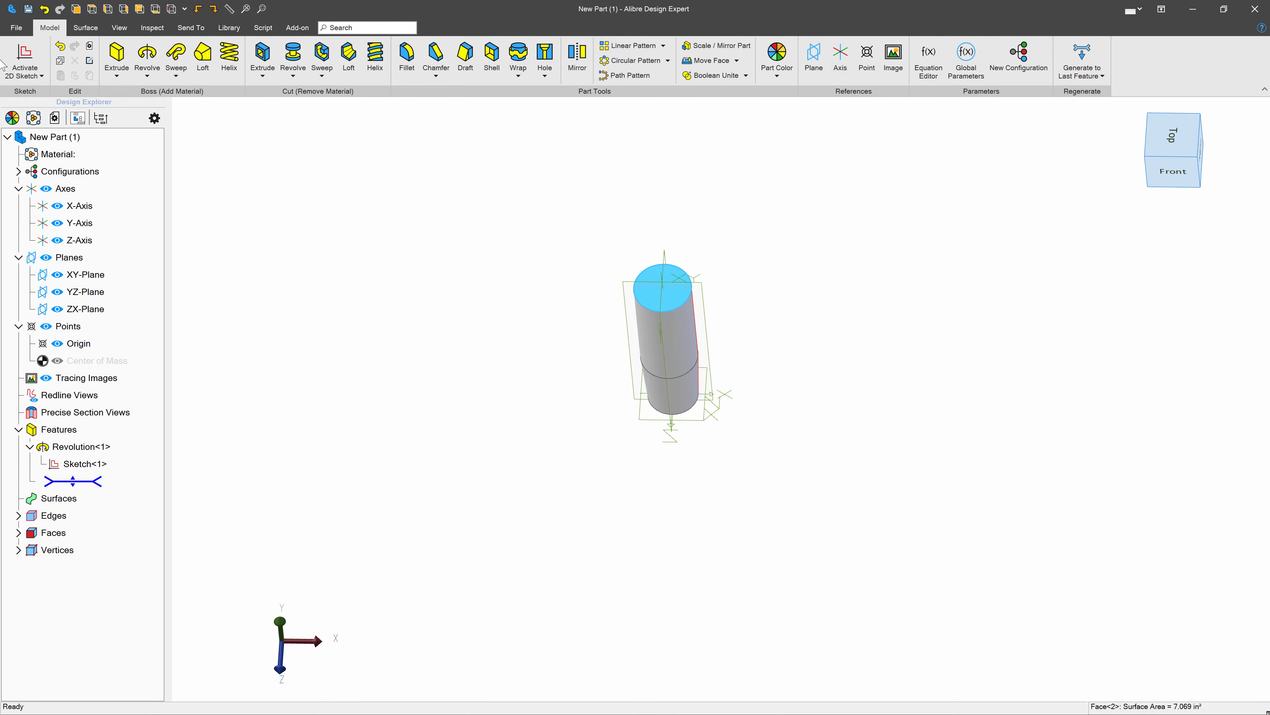
pyautogui.click(35, 62)
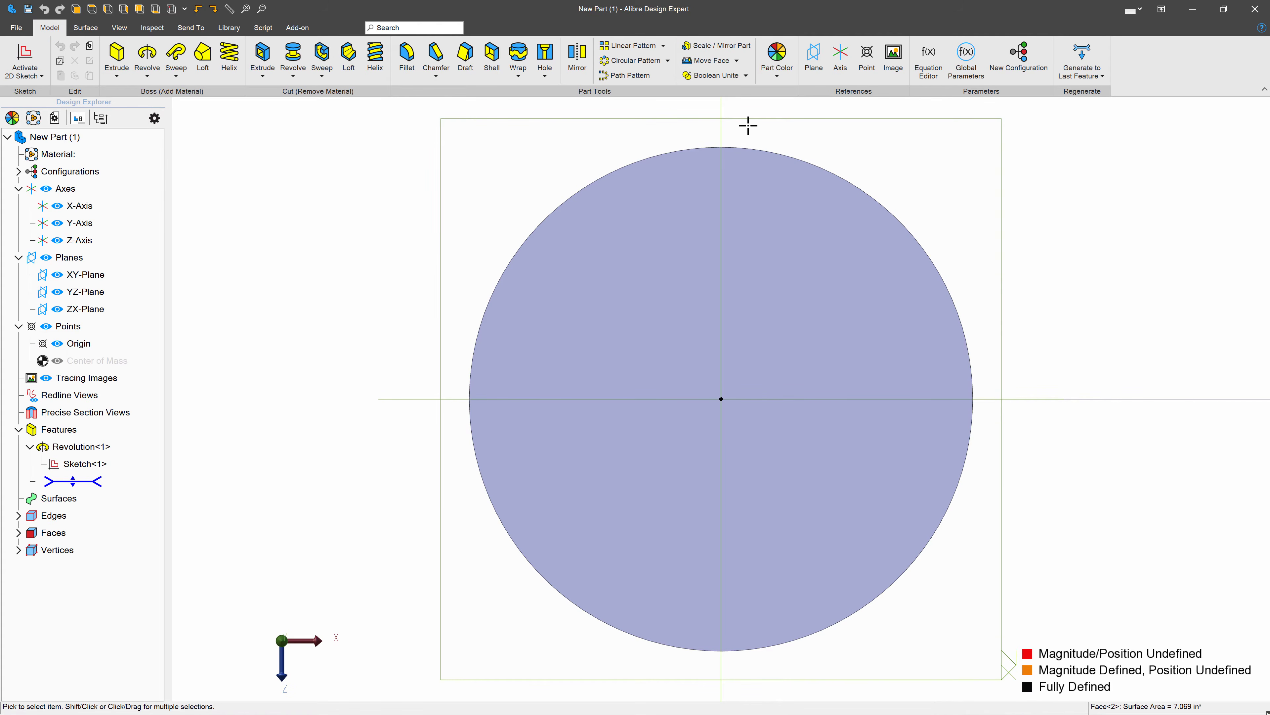
pyautogui.click(331, 55)
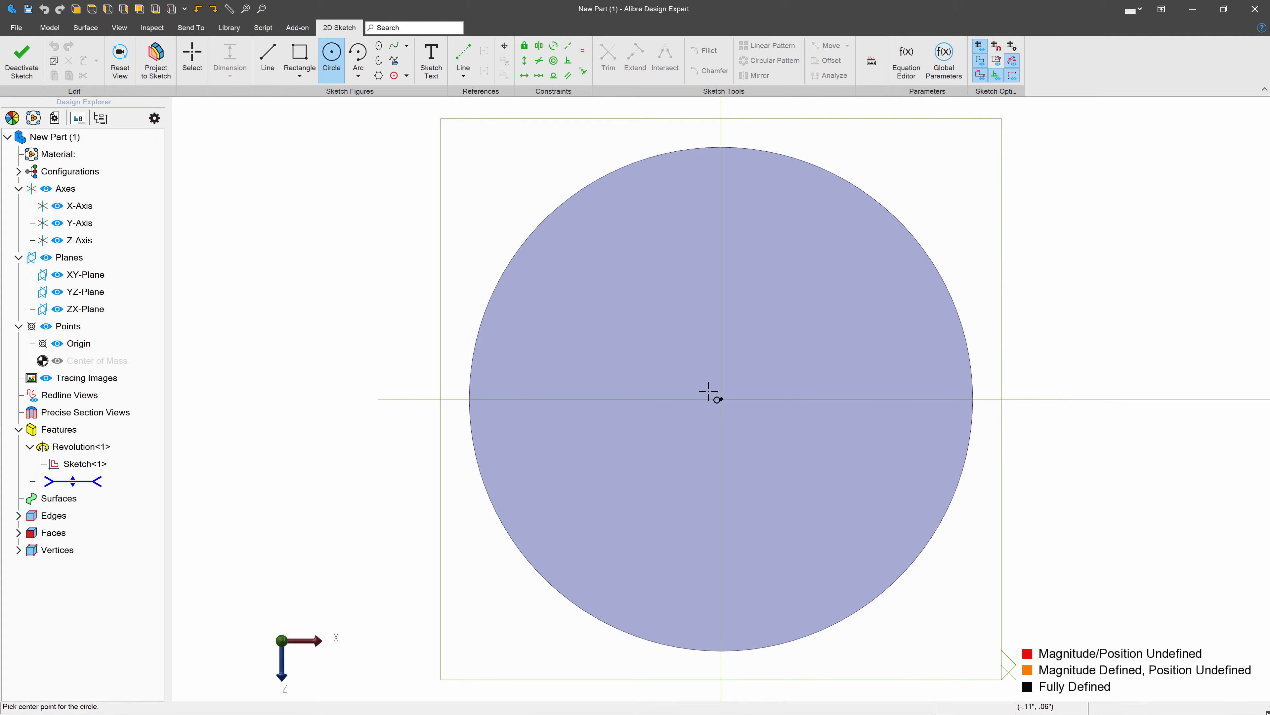
pyautogui.click(721, 399)
pyautogui.click(1008, 316)
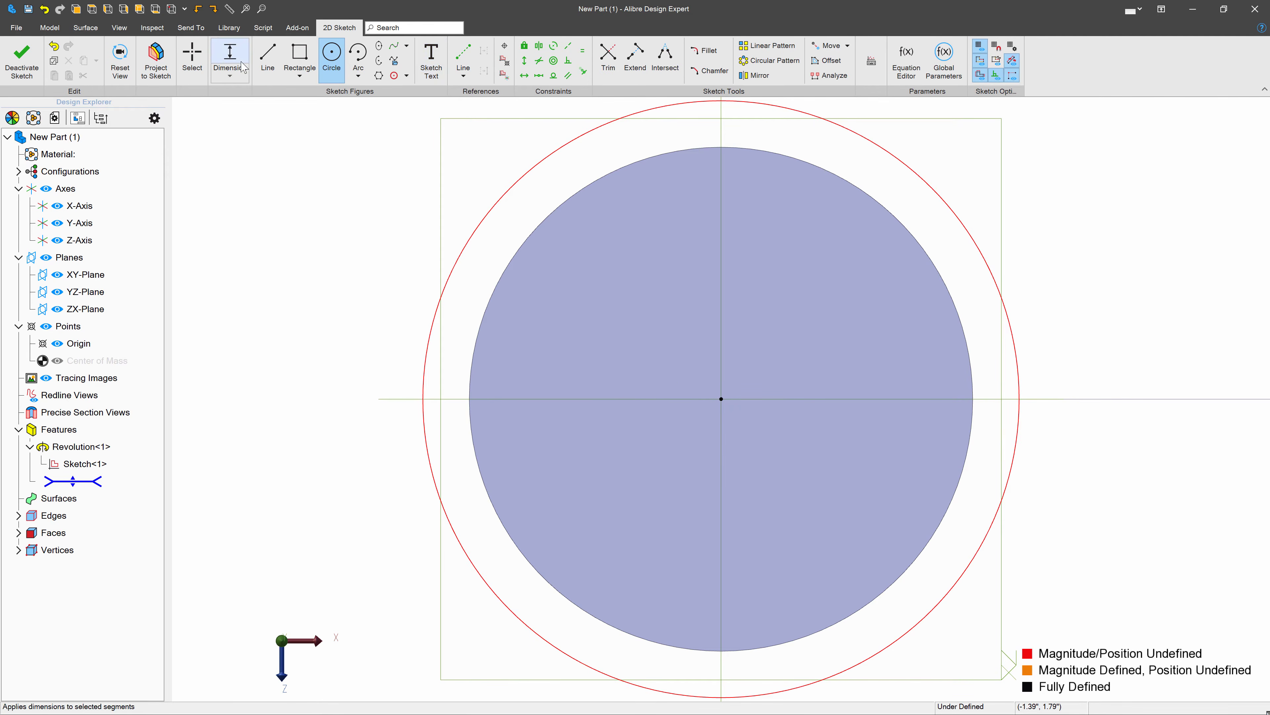
# - Dimension the gap between the new circle and the shaft's edge as 0.25 inch and finish the sketch
pyautogui.press('Escape')
pyautogui.click(510, 193)
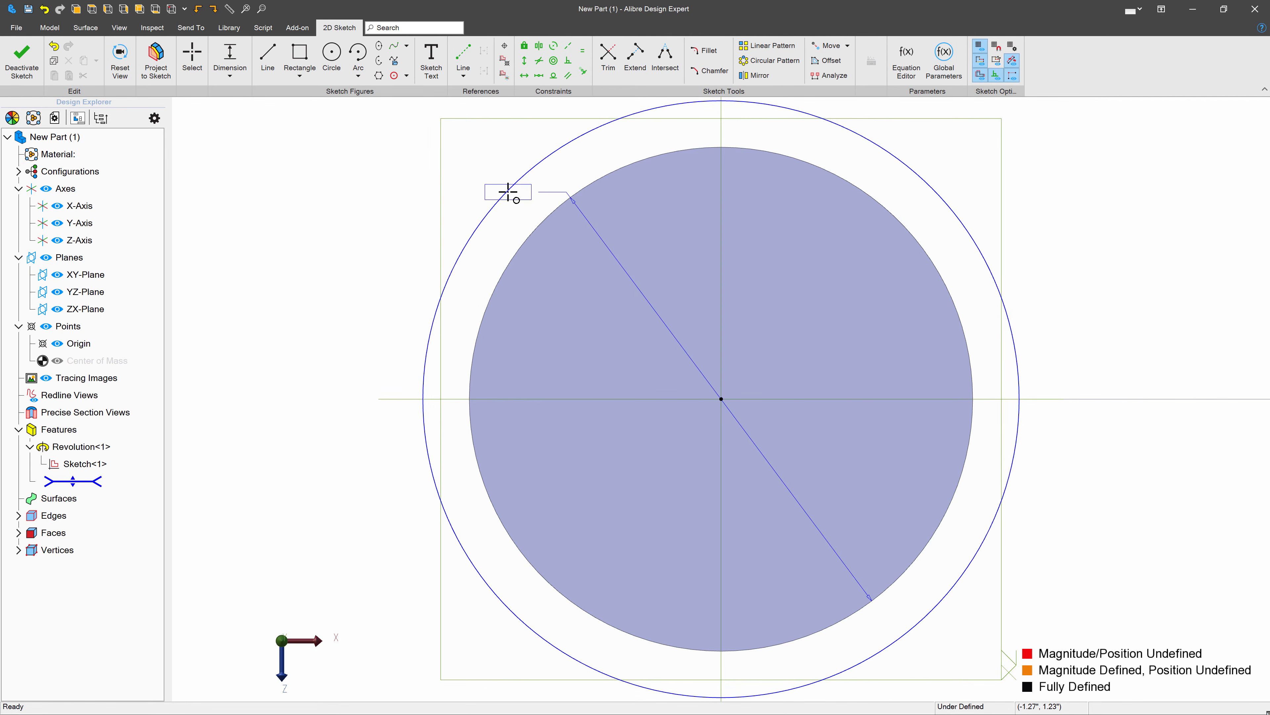
pyautogui.click(425, 176)
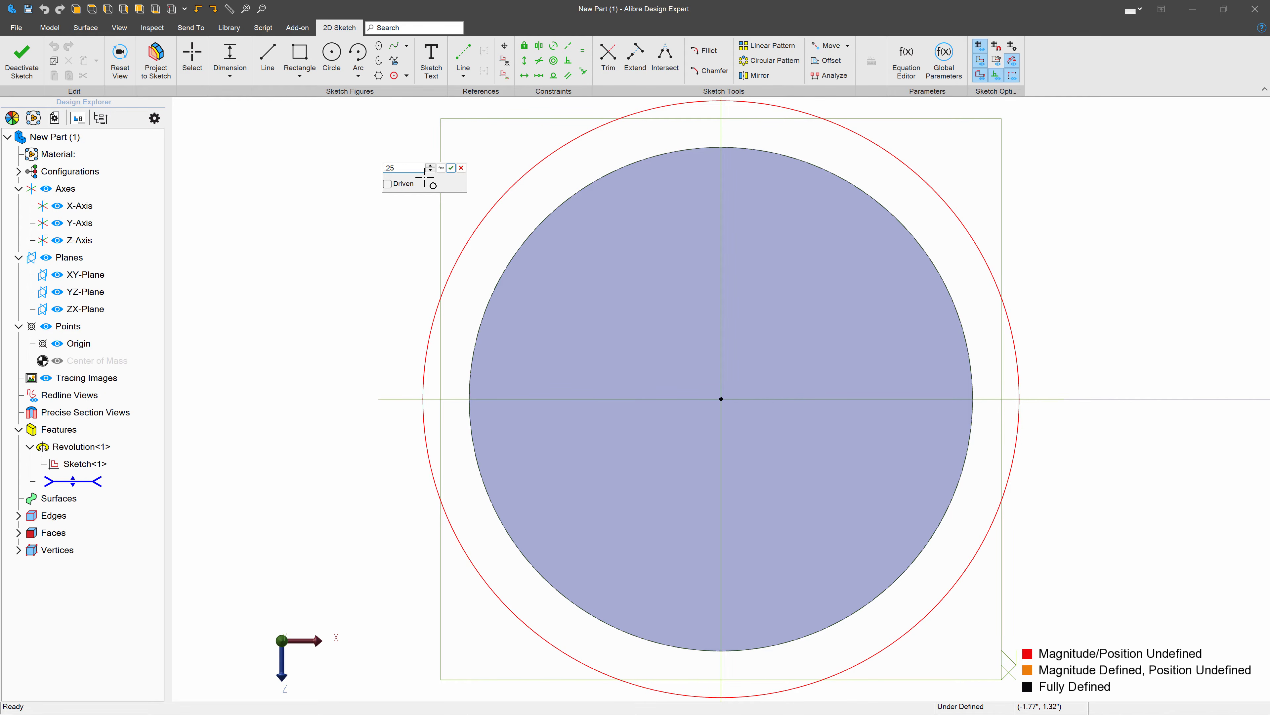
pyautogui.write('.25')
pyautogui.press('Return')
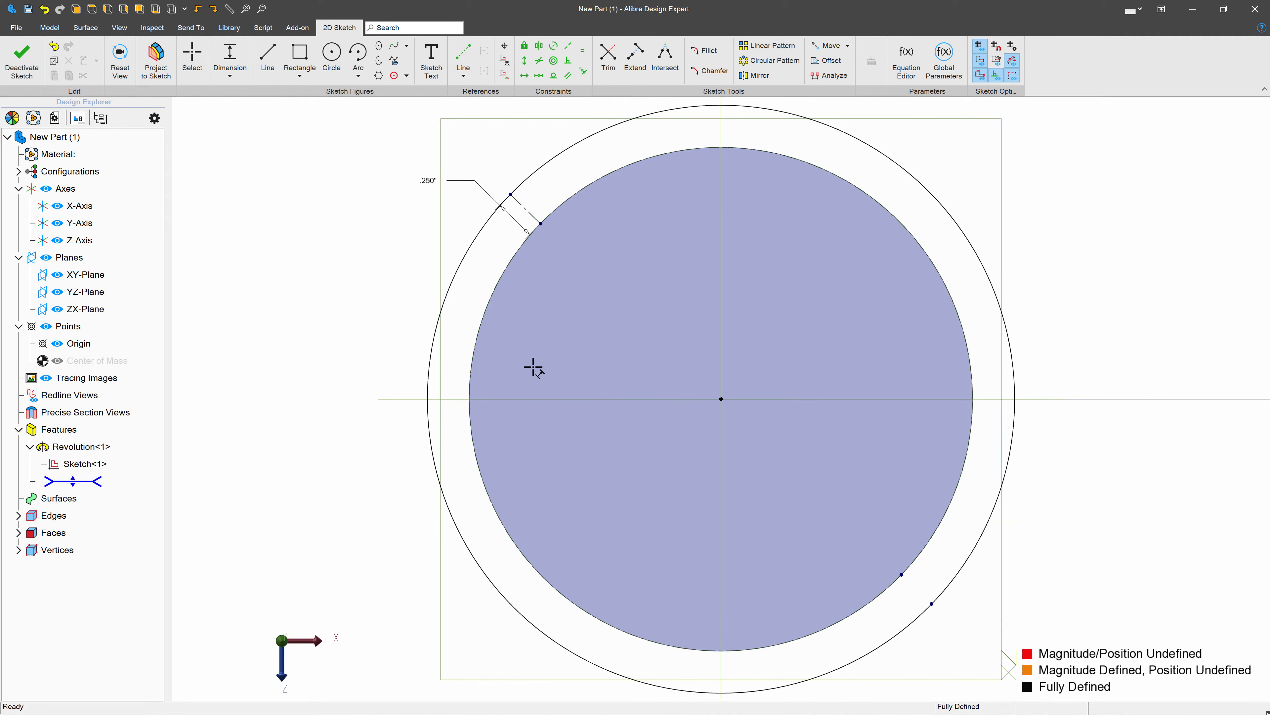
pyautogui.click(22, 60)
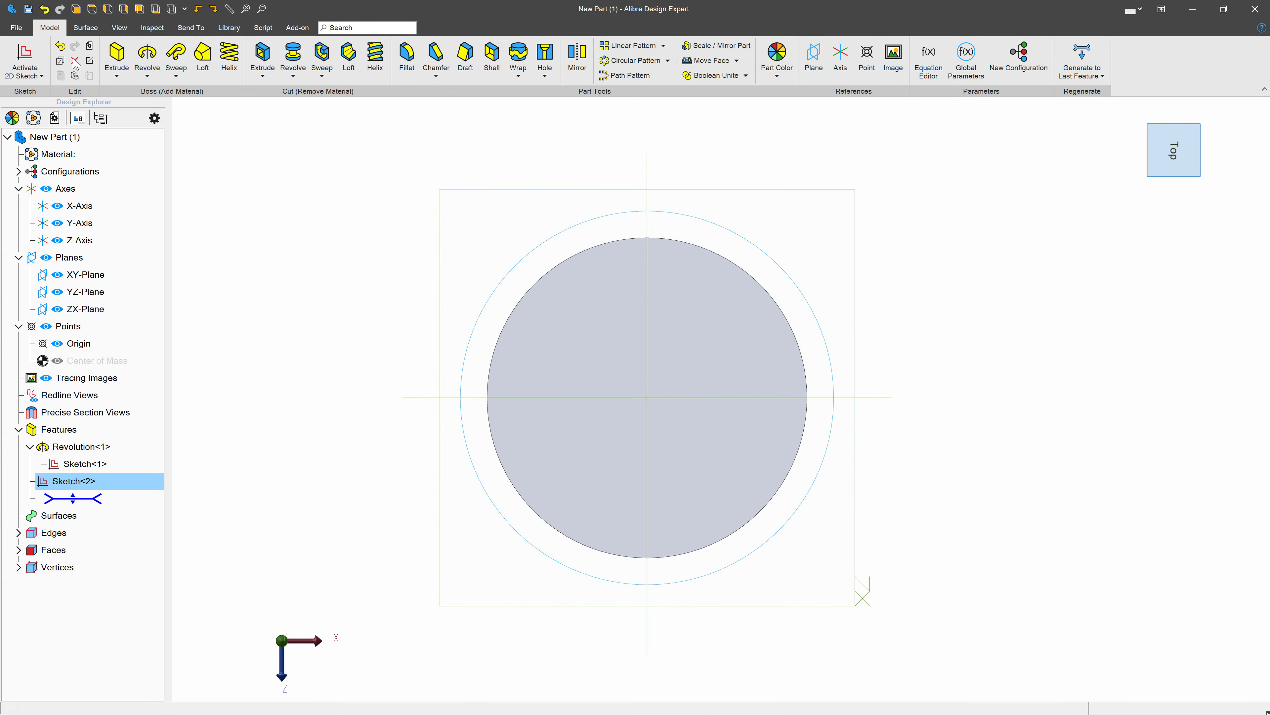
# - Extrude the circle back along the shaft to form a larger-diameter collar around its untapered end
pyautogui.click(116, 55)
pyautogui.click(525, 459)
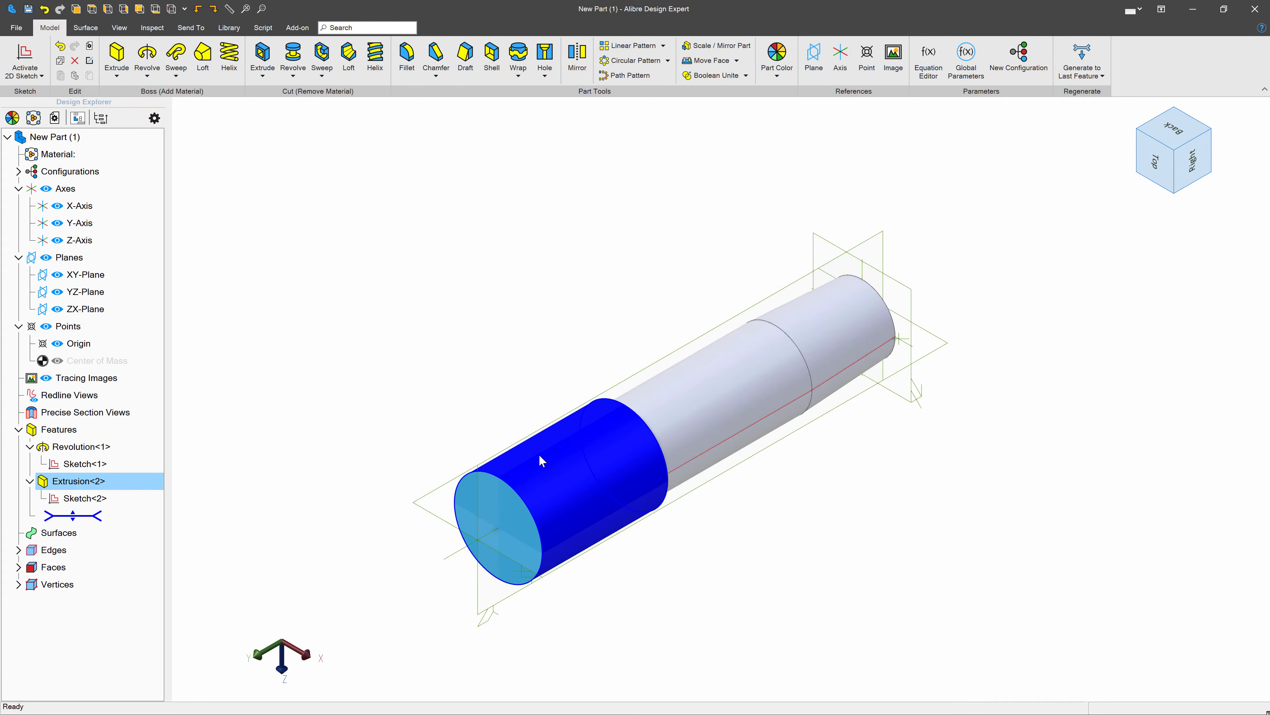
pyautogui.moveTo(709, 340); pyautogui.dragTo(716, 389, button='right')
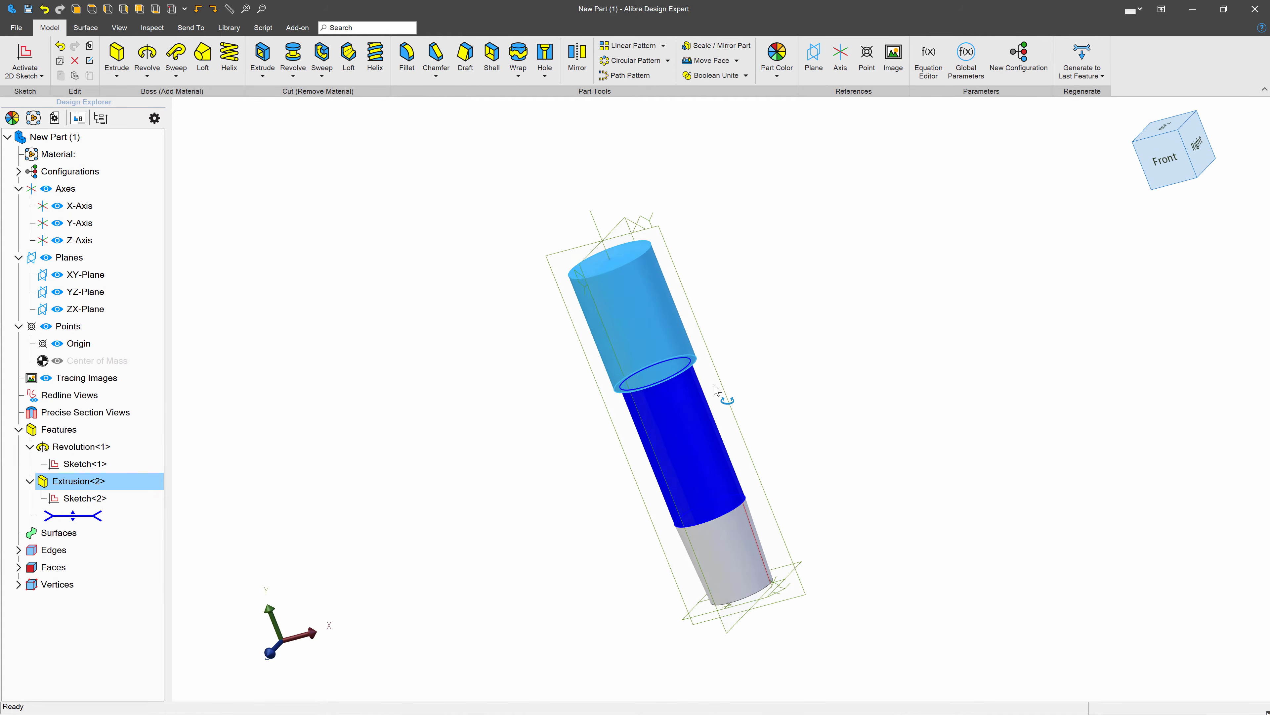
pyautogui.click(1164, 158)
pyautogui.scroll(4, 775, 384)
pyautogui.scroll(3, 775, 383)
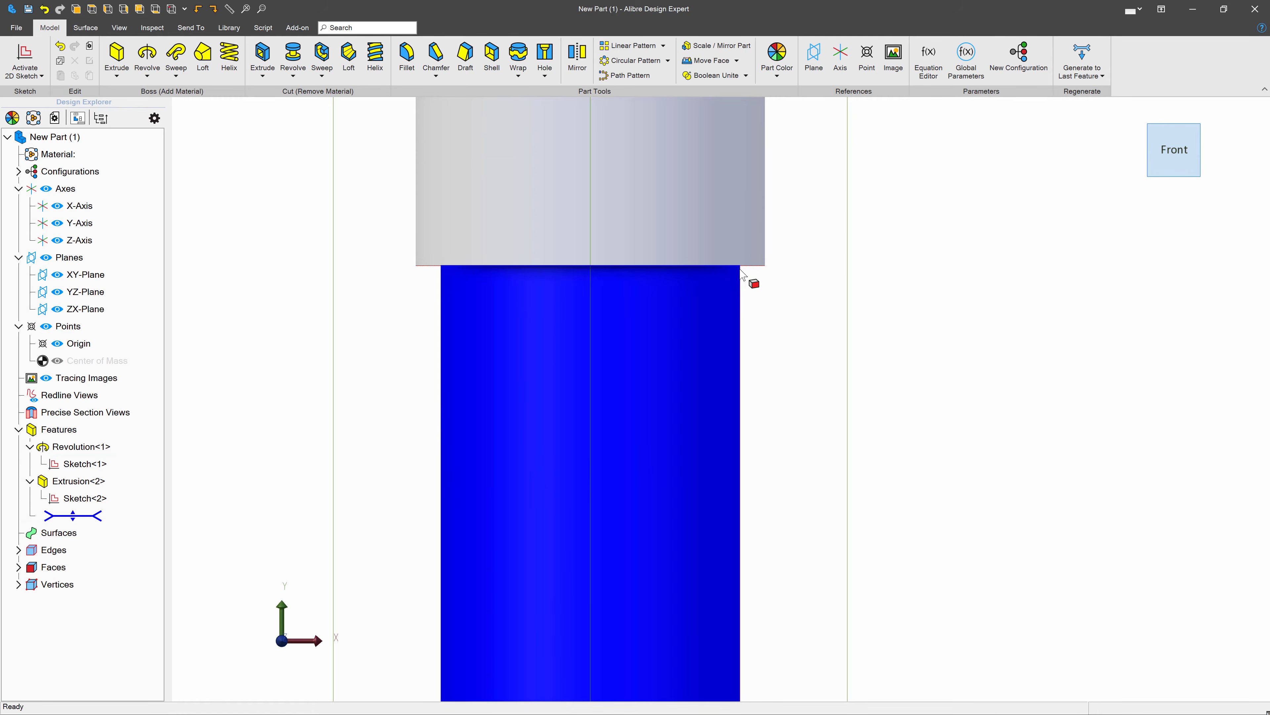
pyautogui.scroll(-5, 774, 277)
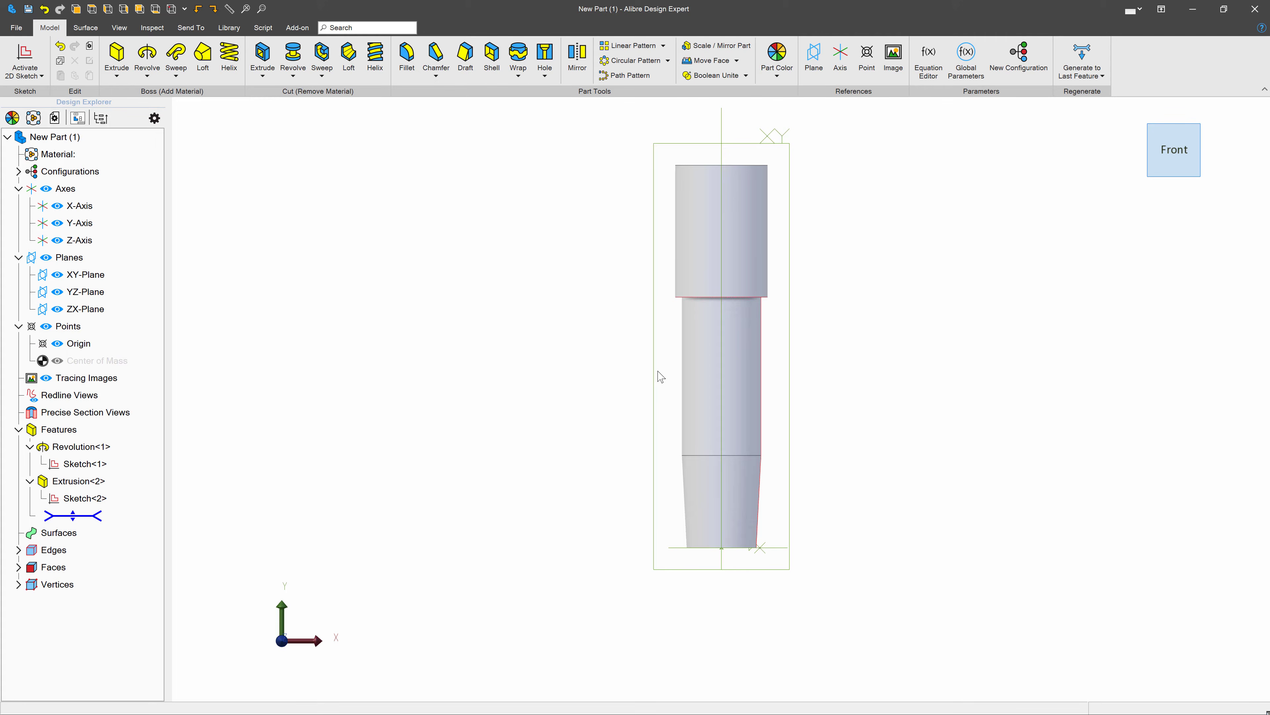
# - Start a sketch on the collar's end face and draw a nearly horizontal line about 5 inches long above the circular face
pyautogui.moveTo(811, 352); pyautogui.dragTo(760, 321, button='middle')
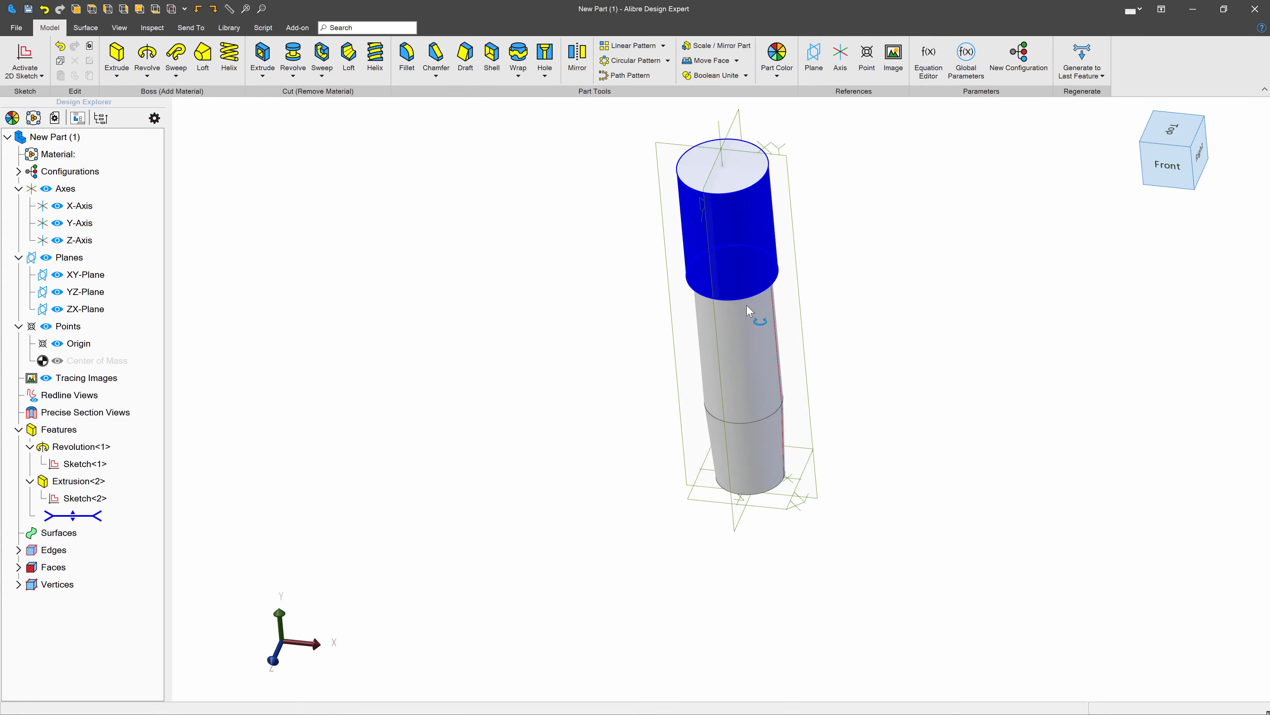
pyautogui.click(713, 218)
pyautogui.click(24, 59)
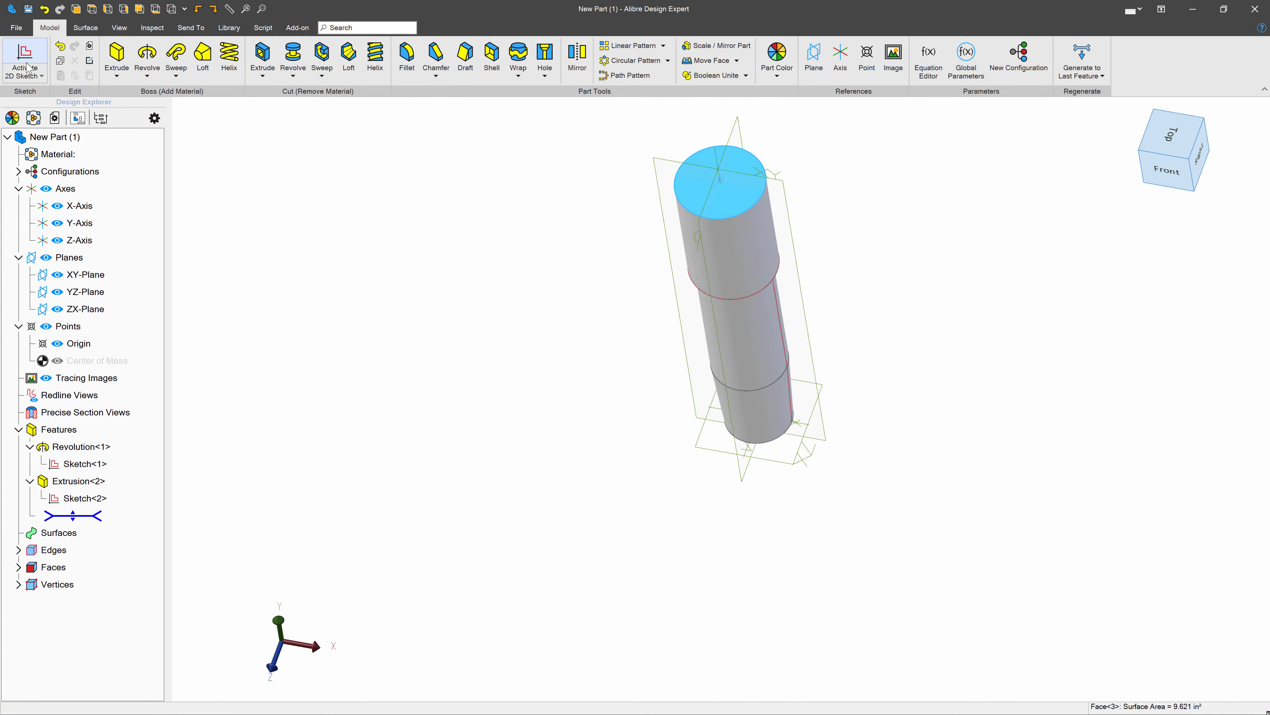
pyautogui.scroll(-5, 782, 525)
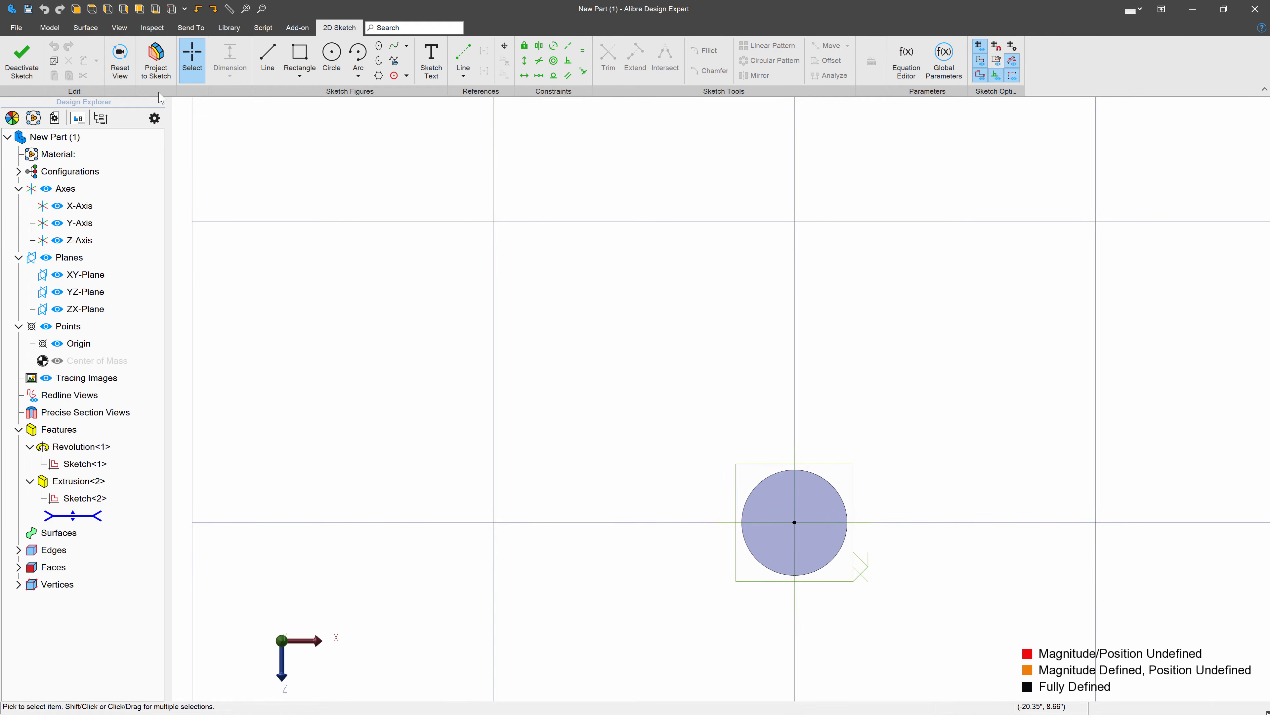
pyautogui.click(267, 59)
pyautogui.click(784, 247)
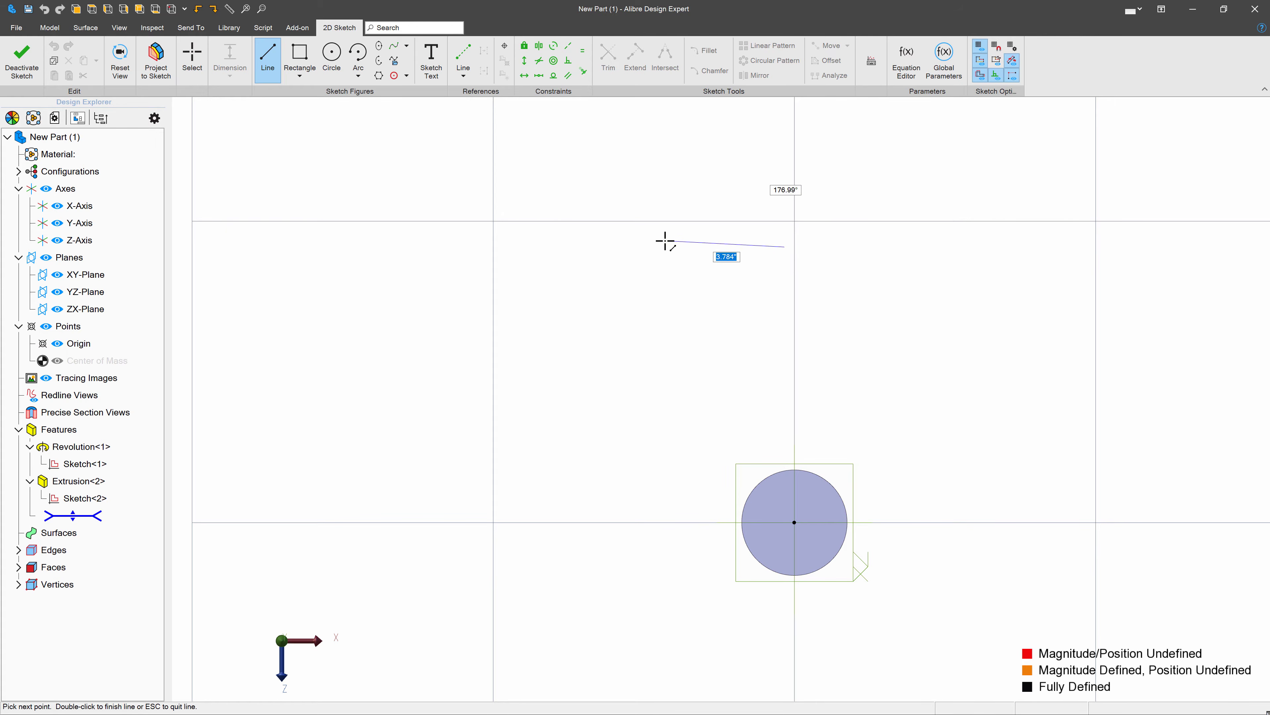
pyautogui.click(634, 249)
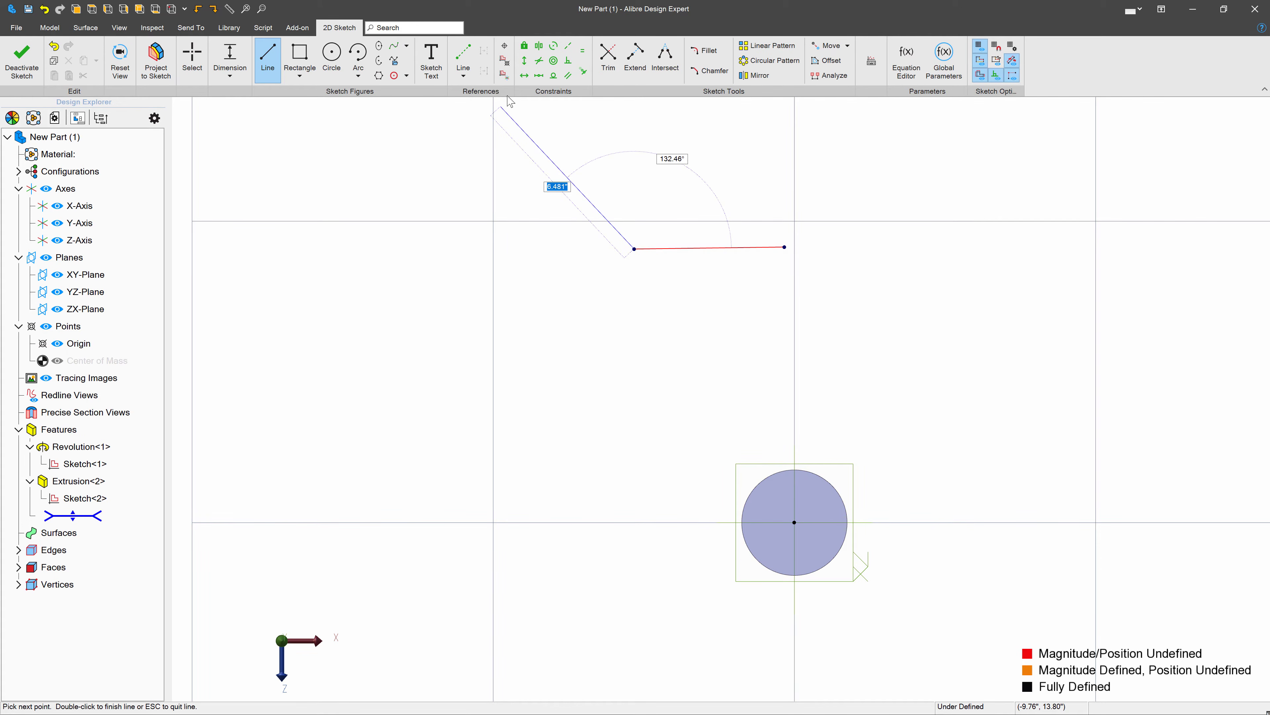
# - Add a tangent arc of about 1.3 inches radius from the line's outer end, continued by a larger, opposite-curving tangent arc toward the circular face
pyautogui.click(358, 76)
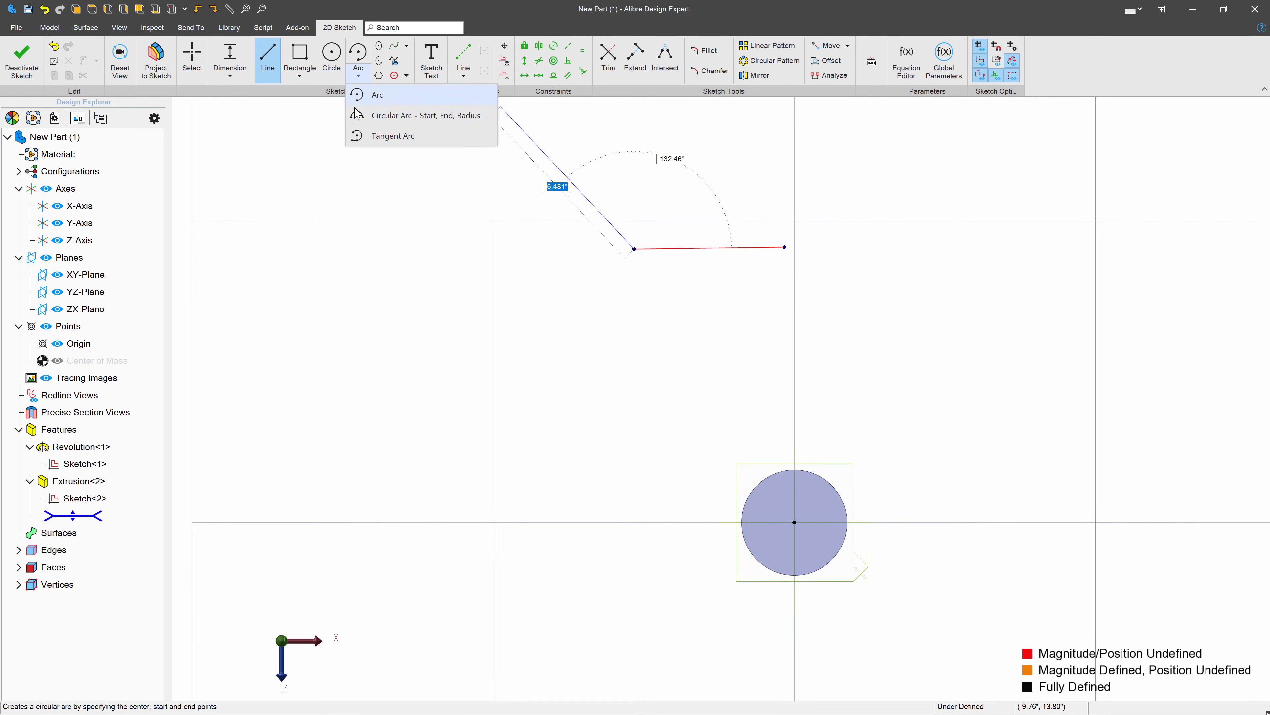
pyautogui.click(393, 135)
pyautogui.click(634, 249)
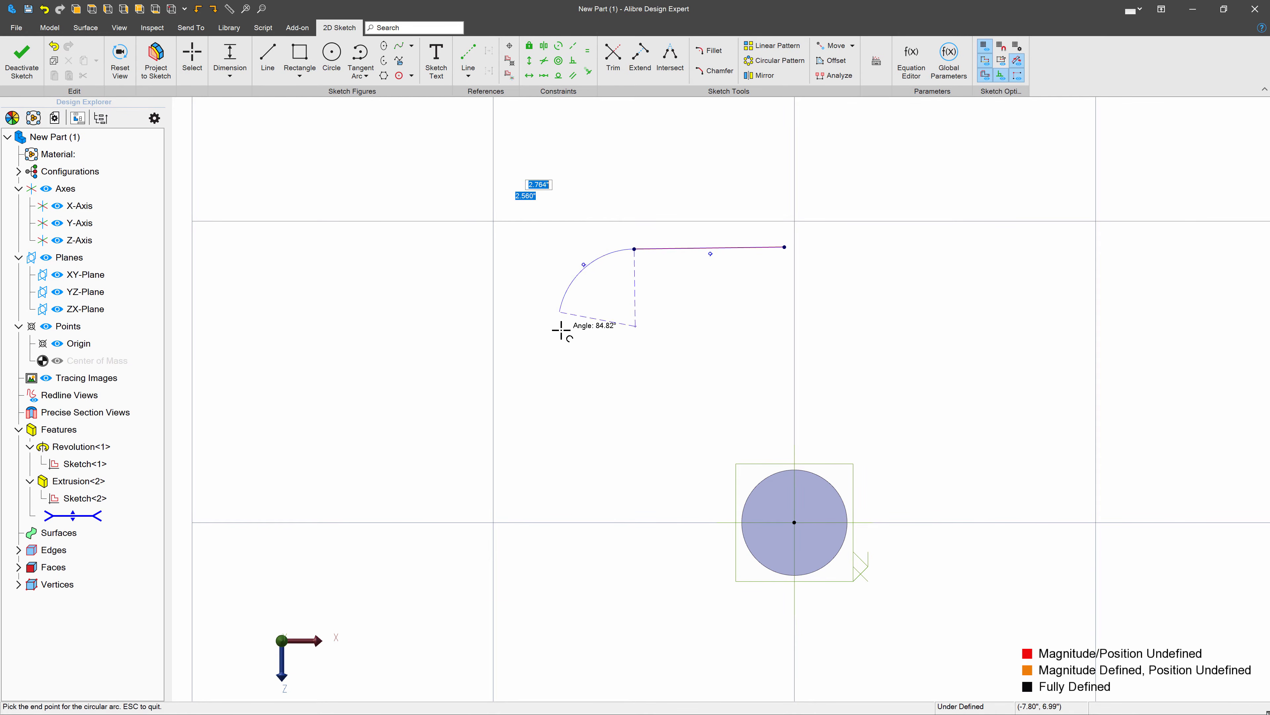
pyautogui.click(630, 325)
pyautogui.click(631, 326)
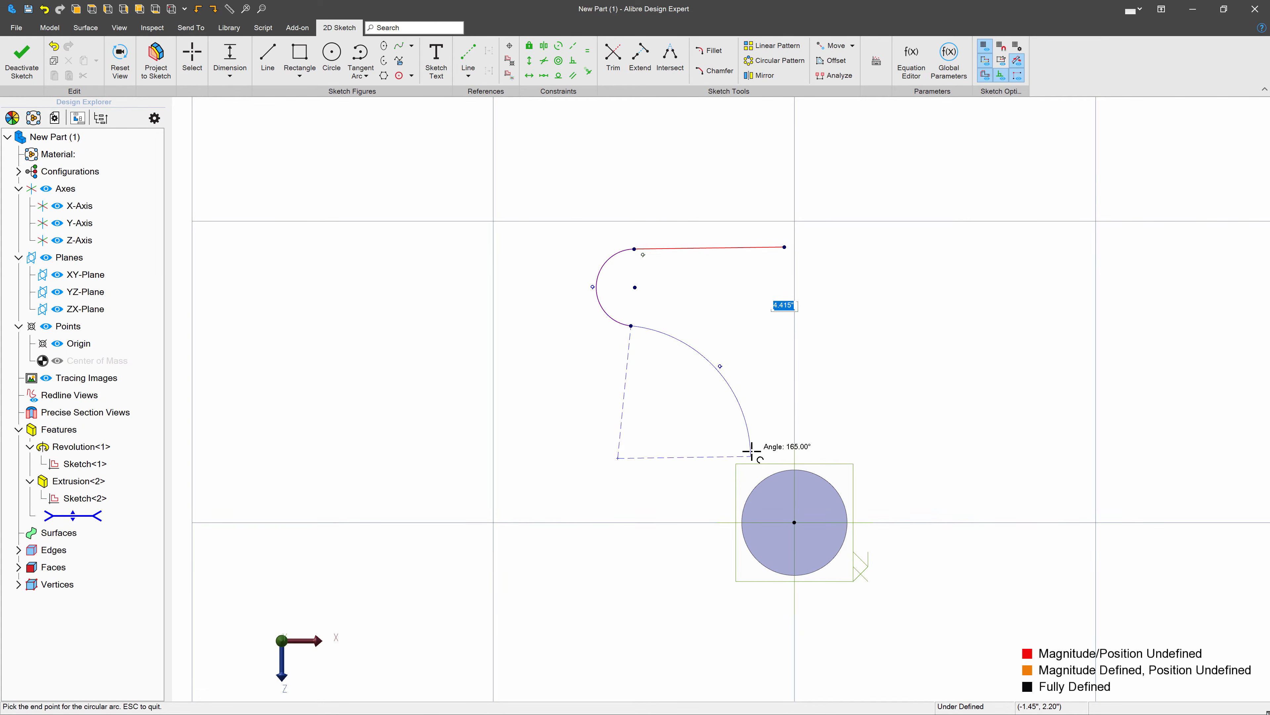
pyautogui.click(740, 446)
# - Draw a short line from the larger arc's lower end down to beside the circular face's outer edge
pyautogui.press('l')
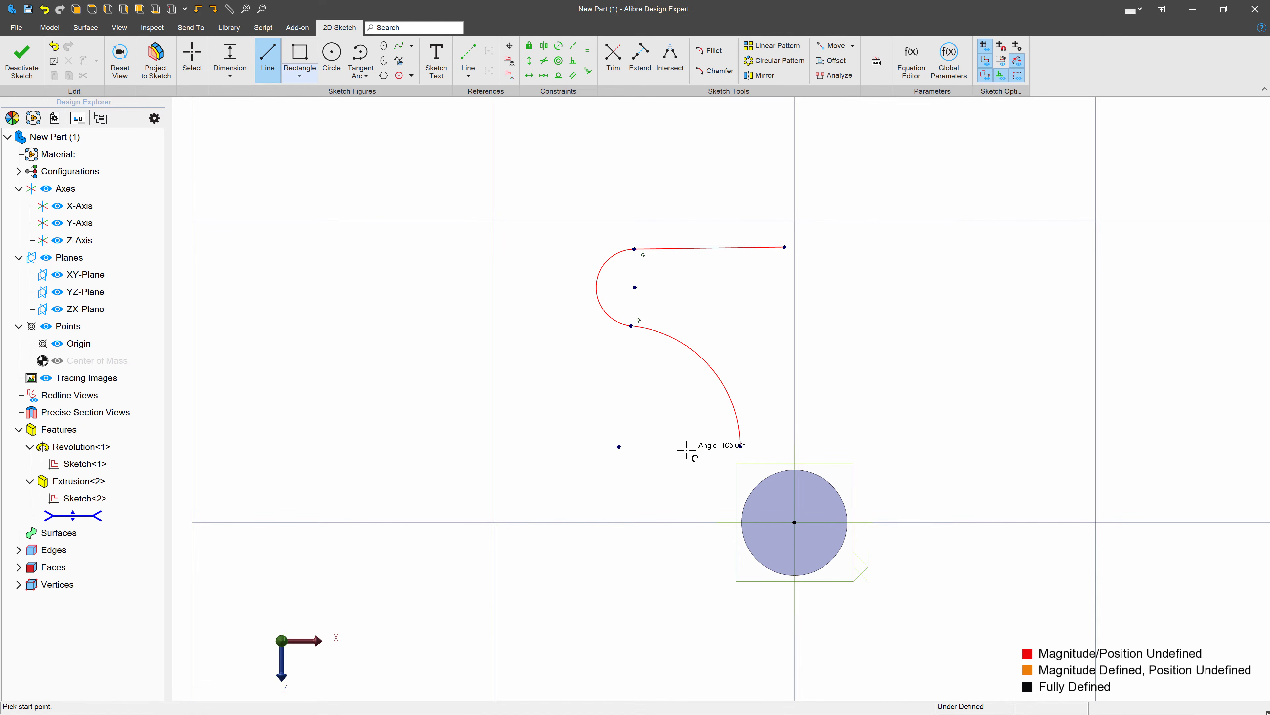
pyautogui.click(740, 445)
pyautogui.click(741, 519)
pyautogui.press('Escape')
# - Constrain the short lower line vertical and align the upper line's free endpoint vertically with the origin
pyautogui.click(529, 61)
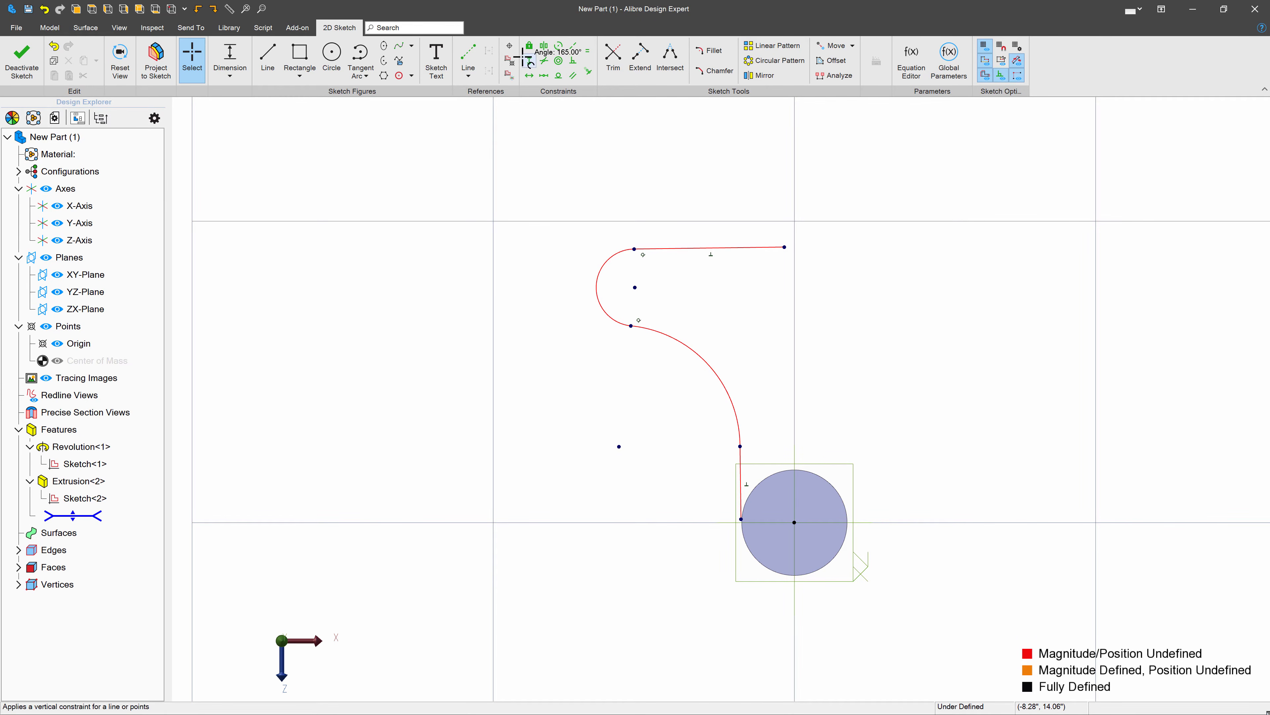
pyautogui.click(744, 473)
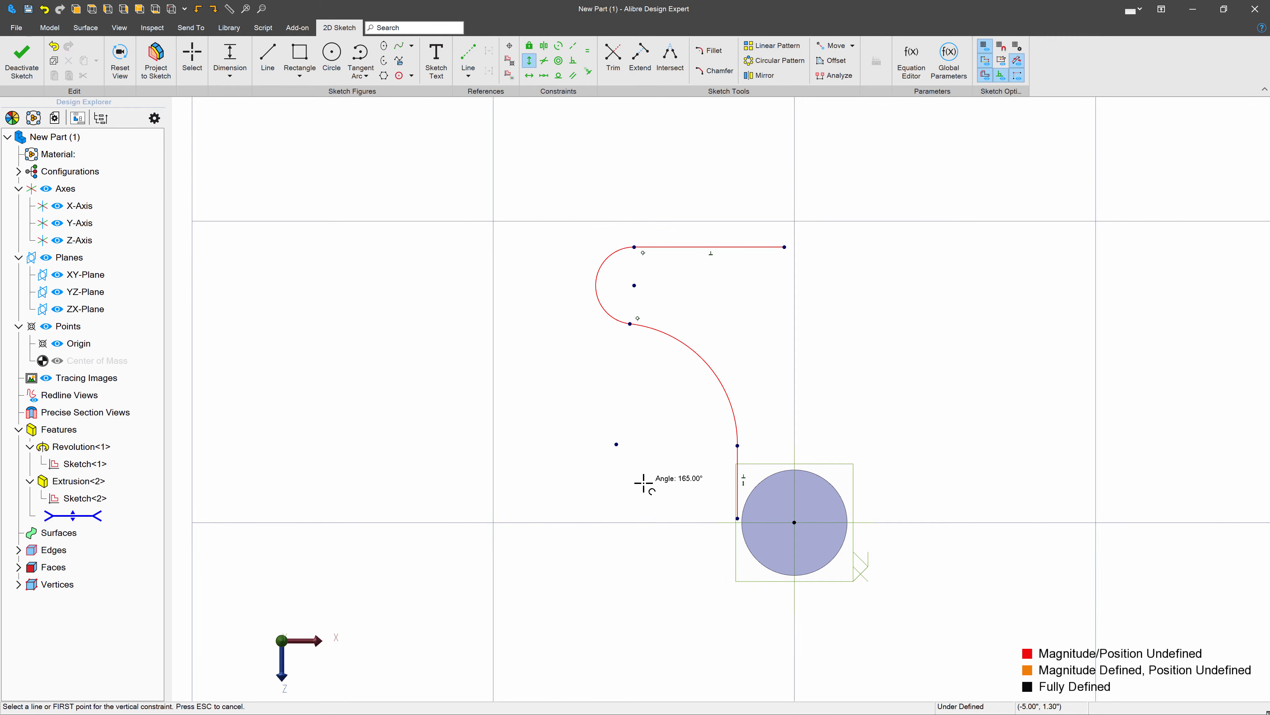
pyautogui.press('Escape')
pyautogui.click(529, 60)
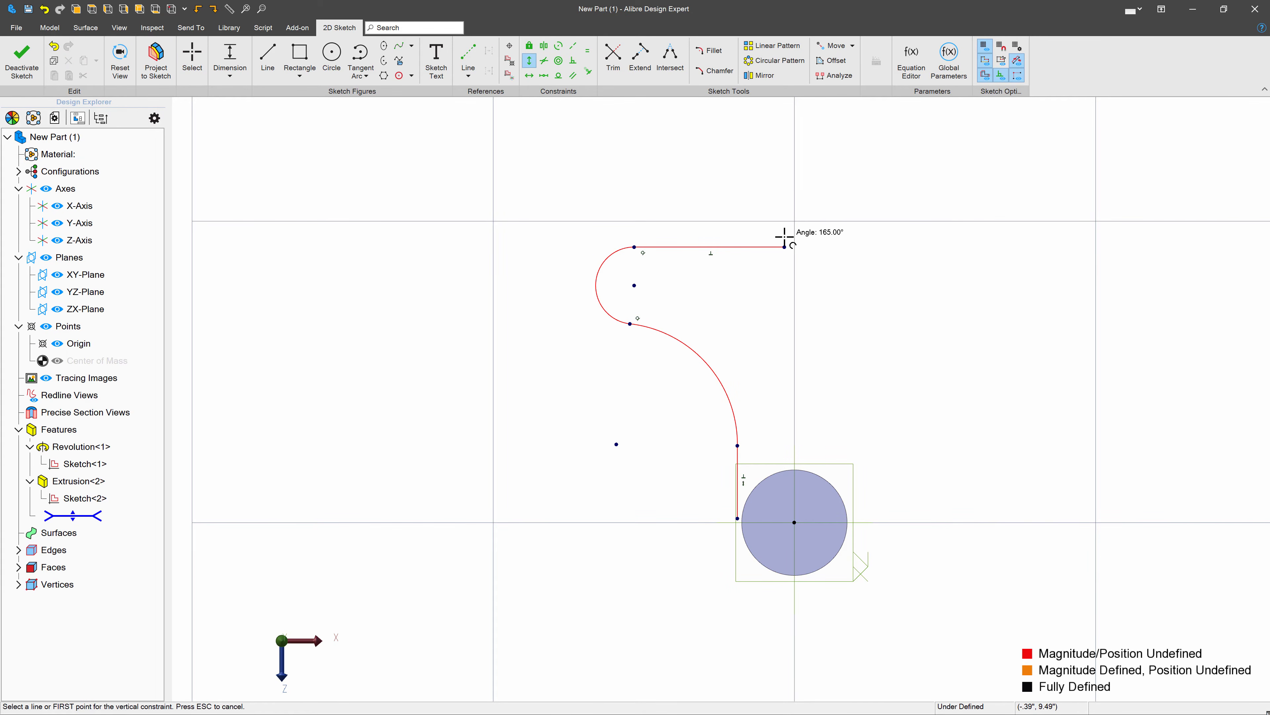
pyautogui.click(789, 244)
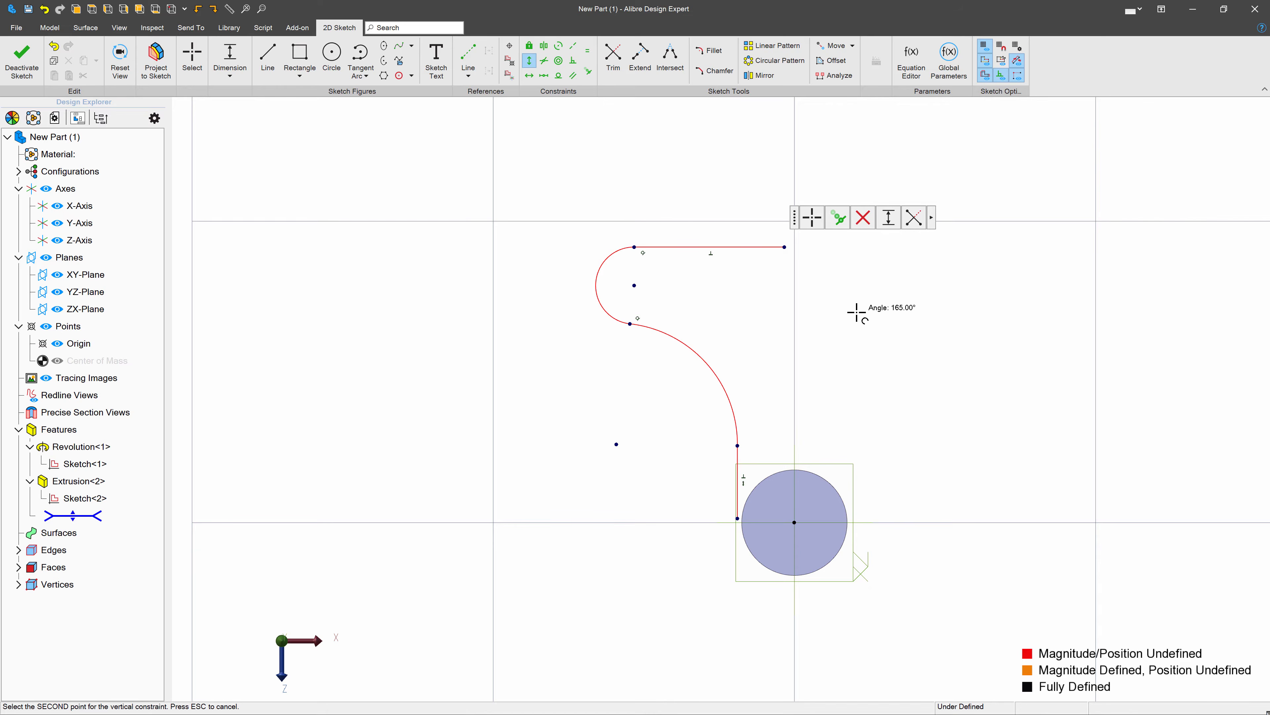
pyautogui.click(795, 521)
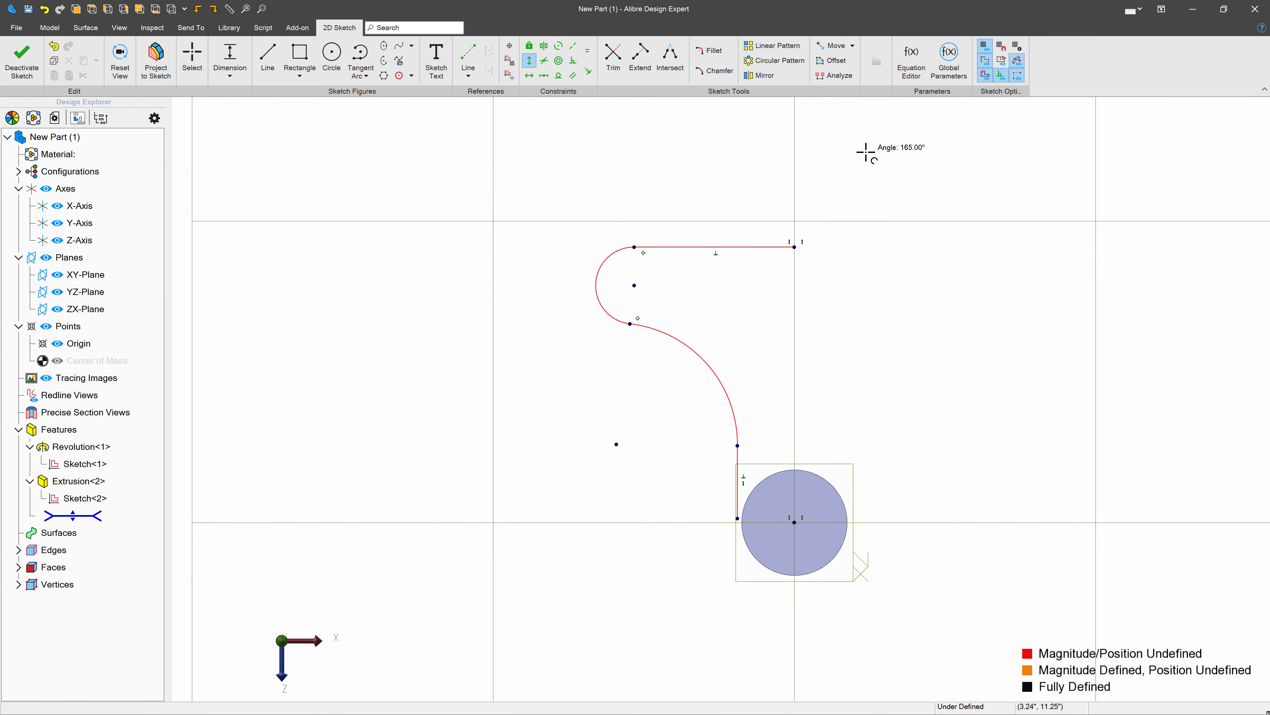
# - Dimension the upper horizontal line's length and set it to 5 inches
pyautogui.click(221, 51)
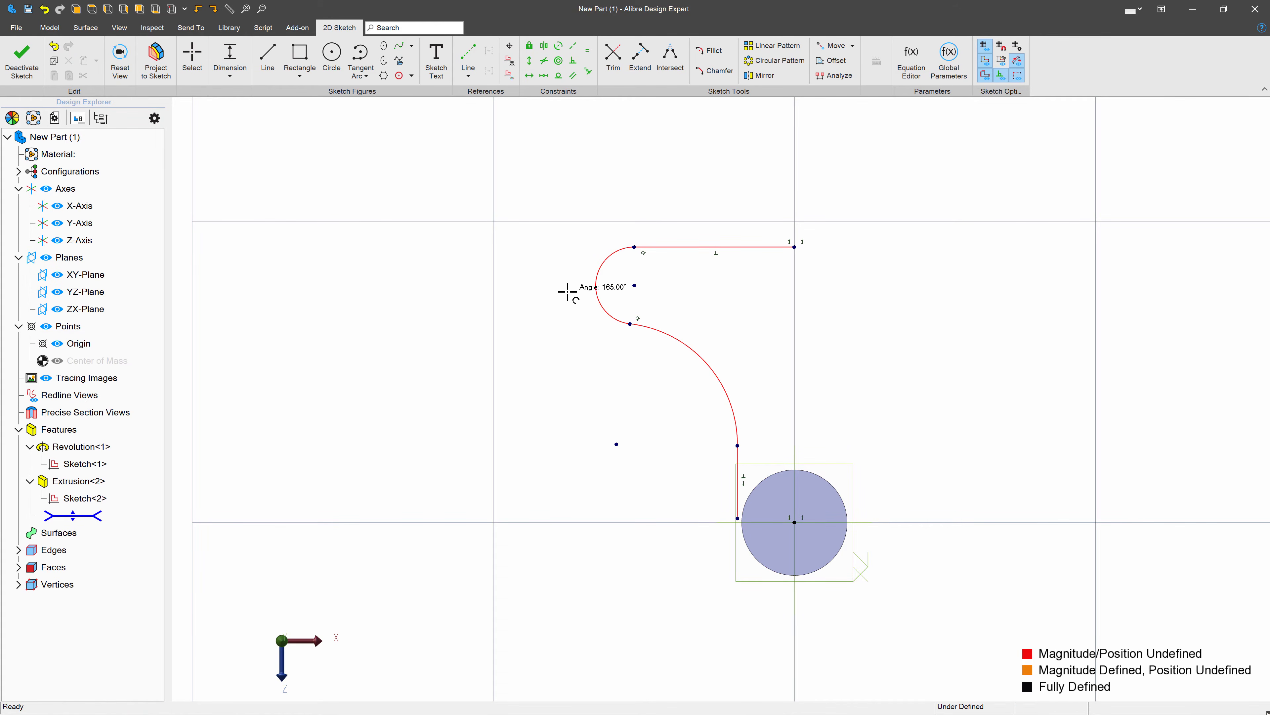
pyautogui.click(730, 247)
pyautogui.click(721, 189)
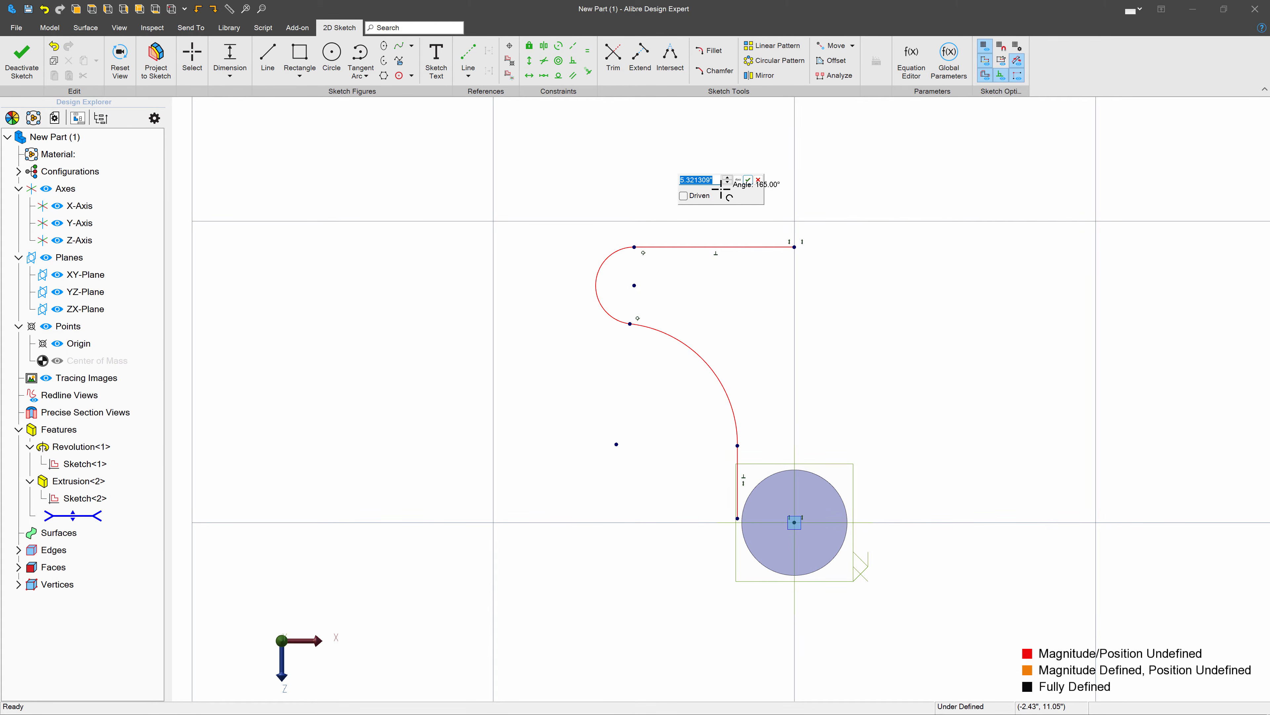
pyautogui.write('5')
pyautogui.press('Return')
# - Dimension the vertical distance from the smaller arc's centre to the origin as 5.5 inches
pyautogui.click(644, 285)
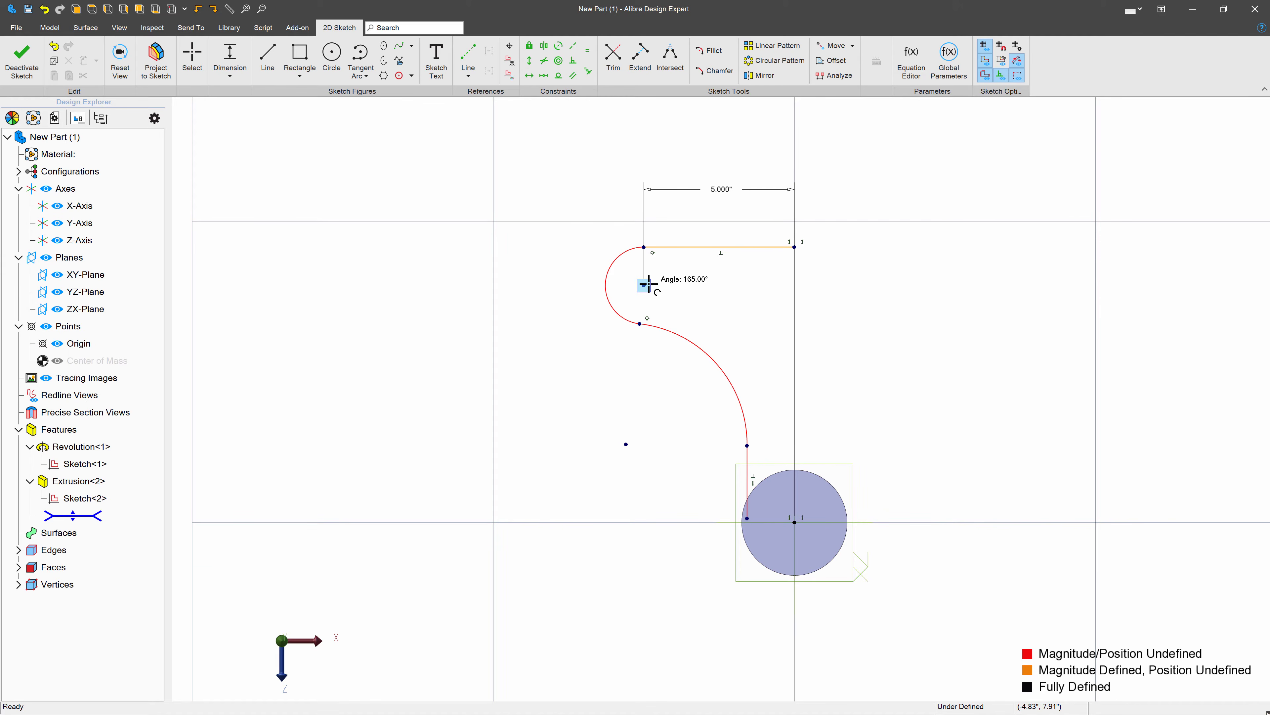
pyautogui.click(794, 522)
pyautogui.click(556, 468)
pyautogui.write('5.5')
pyautogui.press('Return')
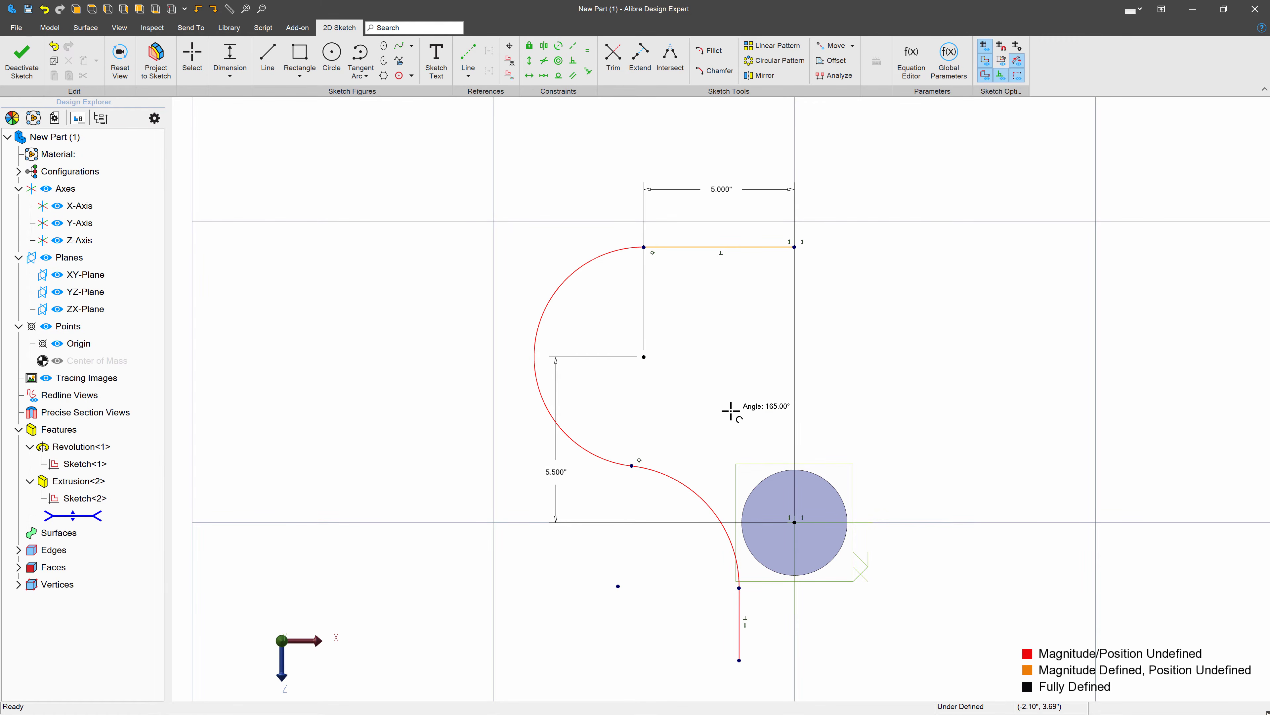
# - Pull the larger arc's ends upward to shrink the curves, and make that arc tangent to the short vertical line
pyautogui.press('Escape')
pyautogui.moveTo(632, 466); pyautogui.dragTo(641, 395)
pyautogui.moveTo(739, 587)
pyautogui.mouseDown()
pyautogui.moveTo(717, 450)
pyautogui.moveTo(709, 652)
pyautogui.moveTo(699, 501)
pyautogui.mouseUp()
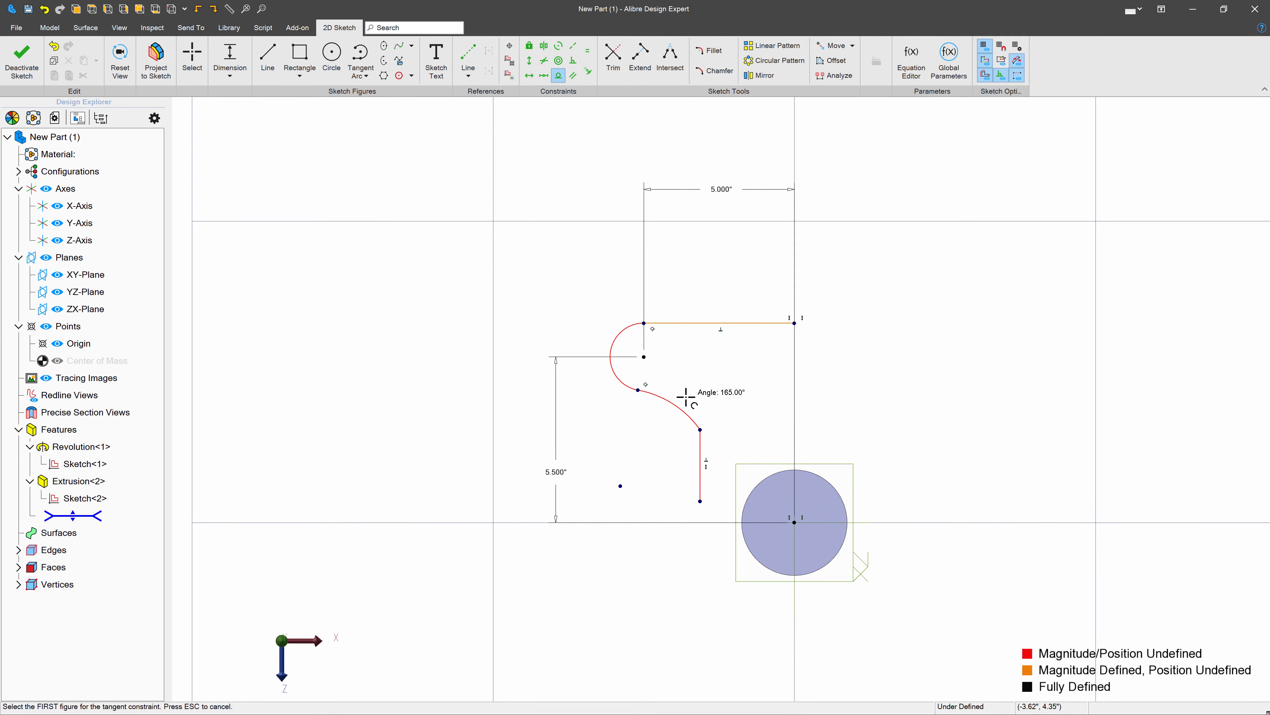
pyautogui.click(698, 427)
pyautogui.click(700, 441)
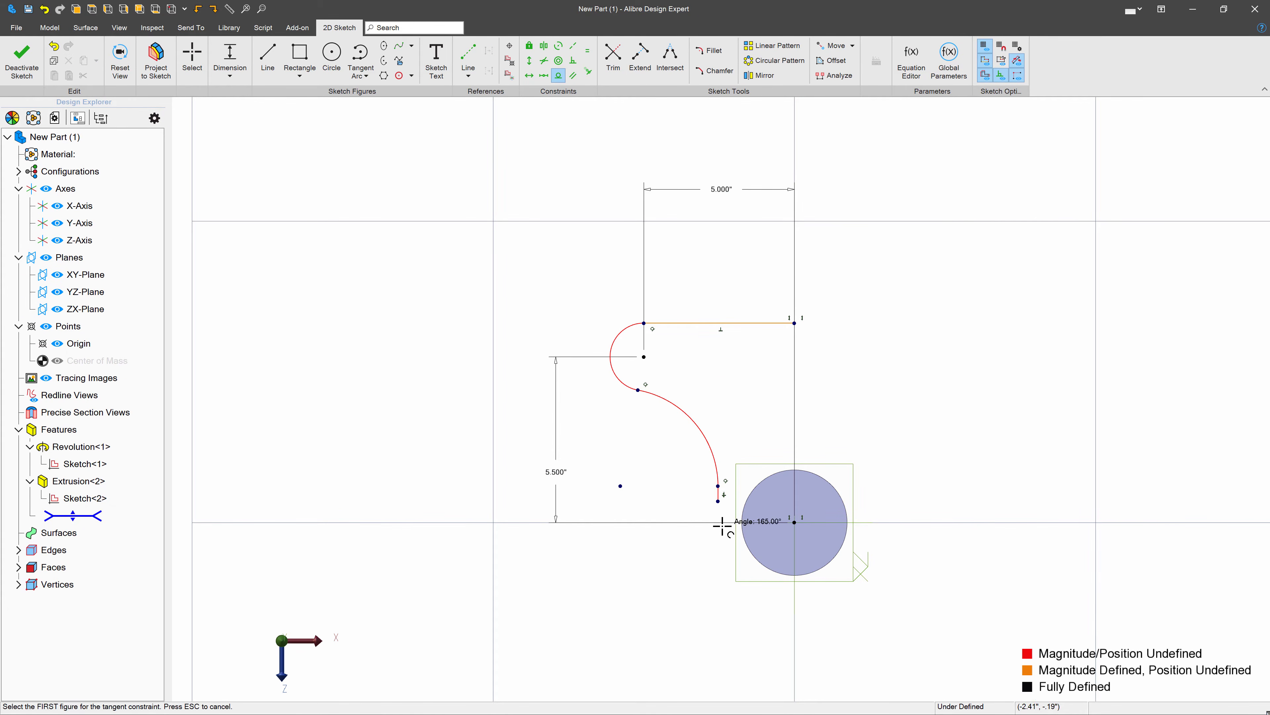
pyautogui.press('Escape')
# - Constrain the vertical line's lower endpoint to align horizontally with the origin
pyautogui.click(529, 75)
pyautogui.scroll(3, 713, 541)
pyautogui.click(721, 480)
pyautogui.click(814, 517)
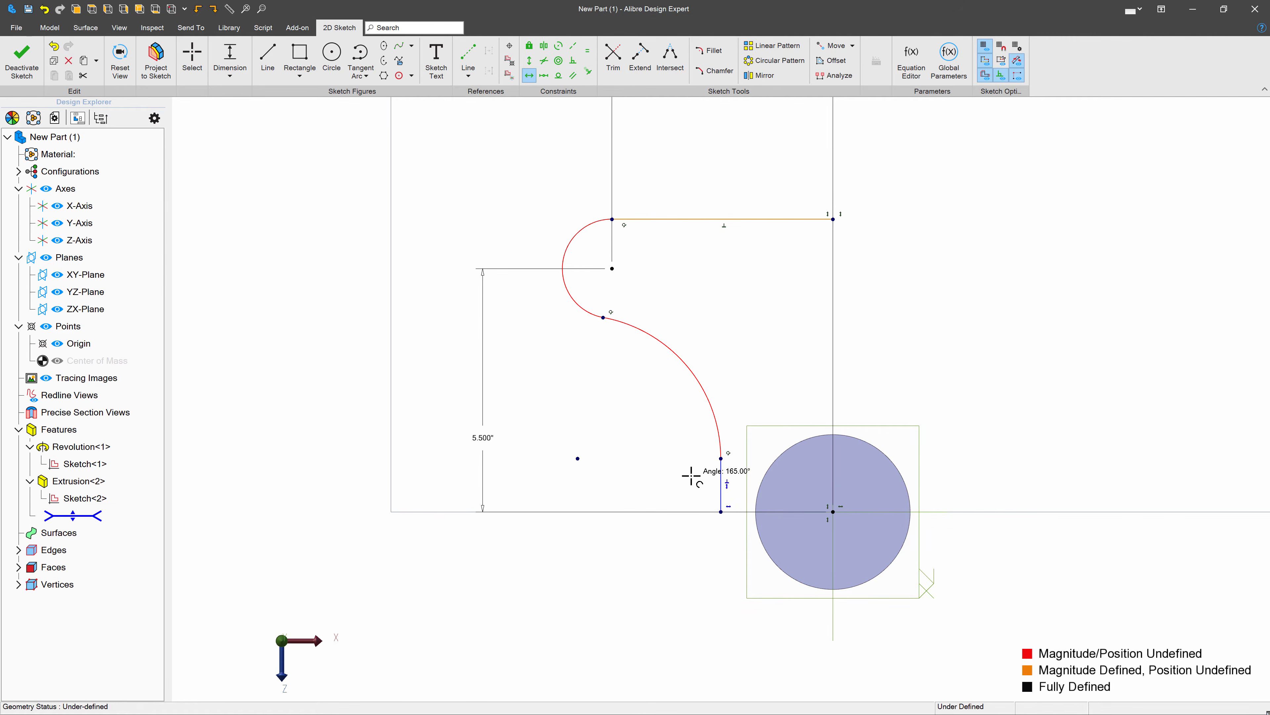
pyautogui.scroll(-1, 657, 468)
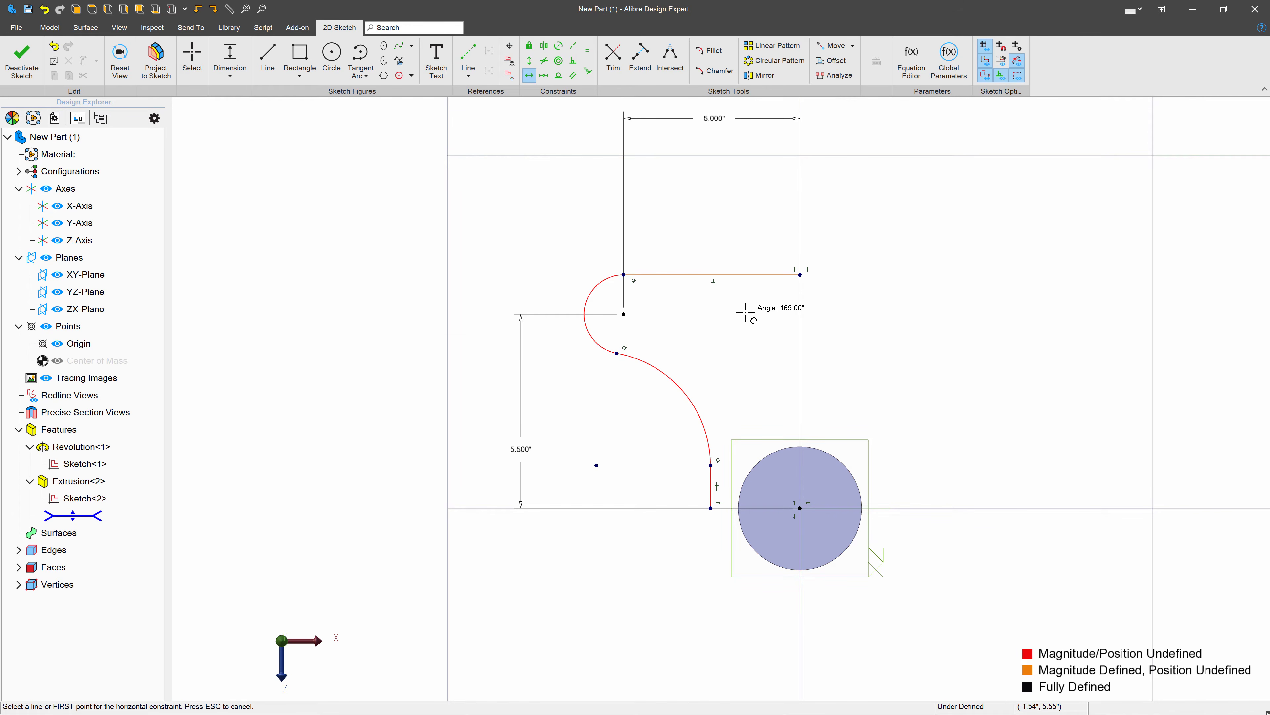
# - Add a 1 inch radius dimension to the smaller arc
pyautogui.click(192, 58)
pyautogui.click(584, 293)
pyautogui.click(517, 262)
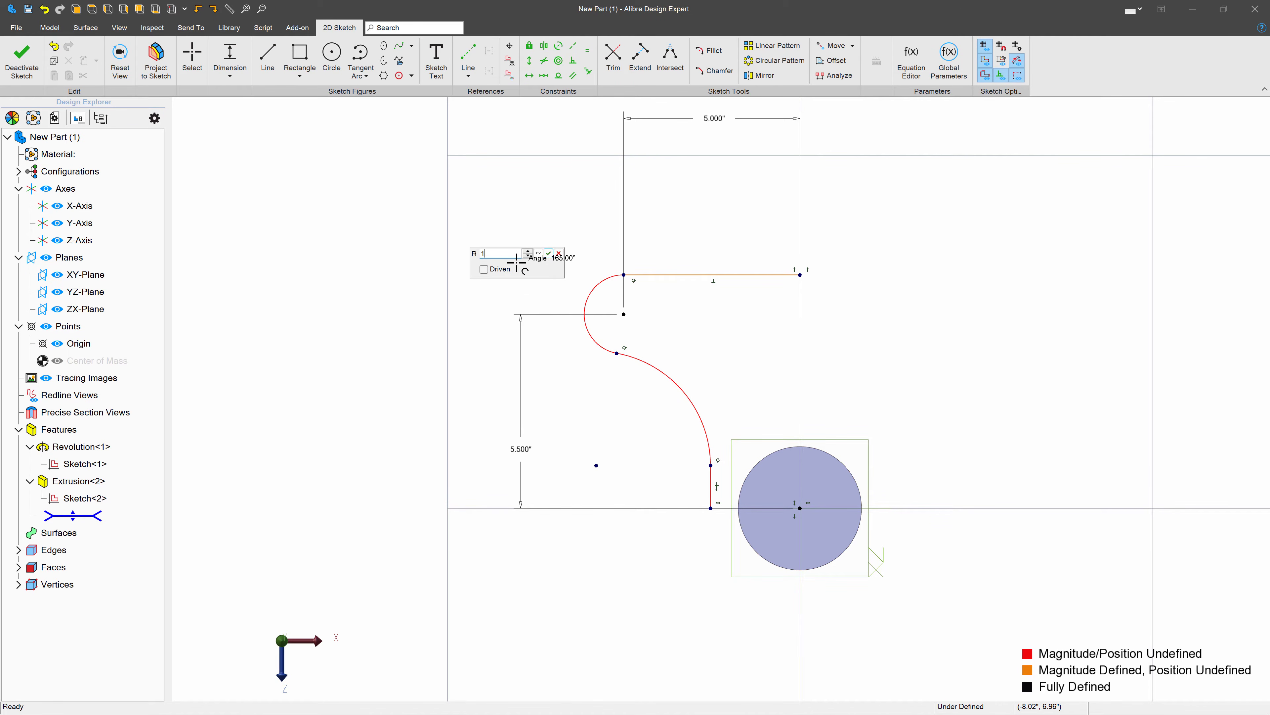
pyautogui.press('Return')
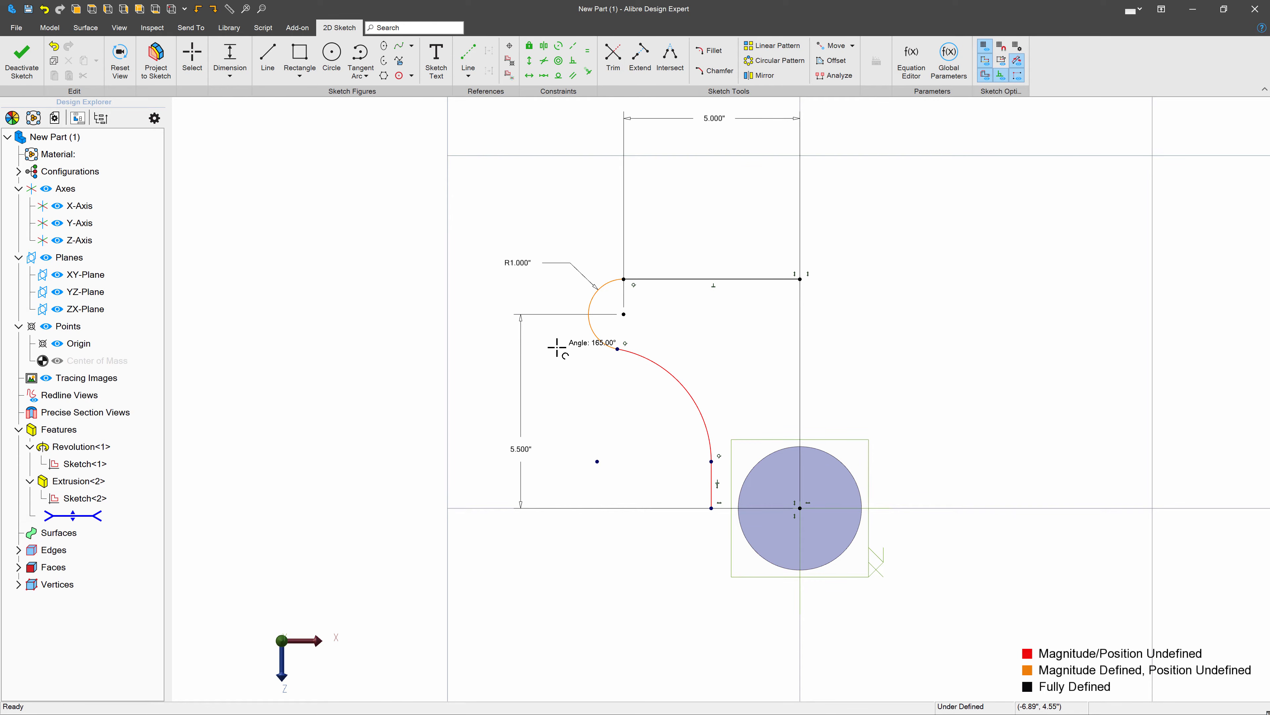
# - Dimension the horizontal distance from the vertical line's lower endpoint to the origin as 2.125 inches
pyautogui.click(711, 508)
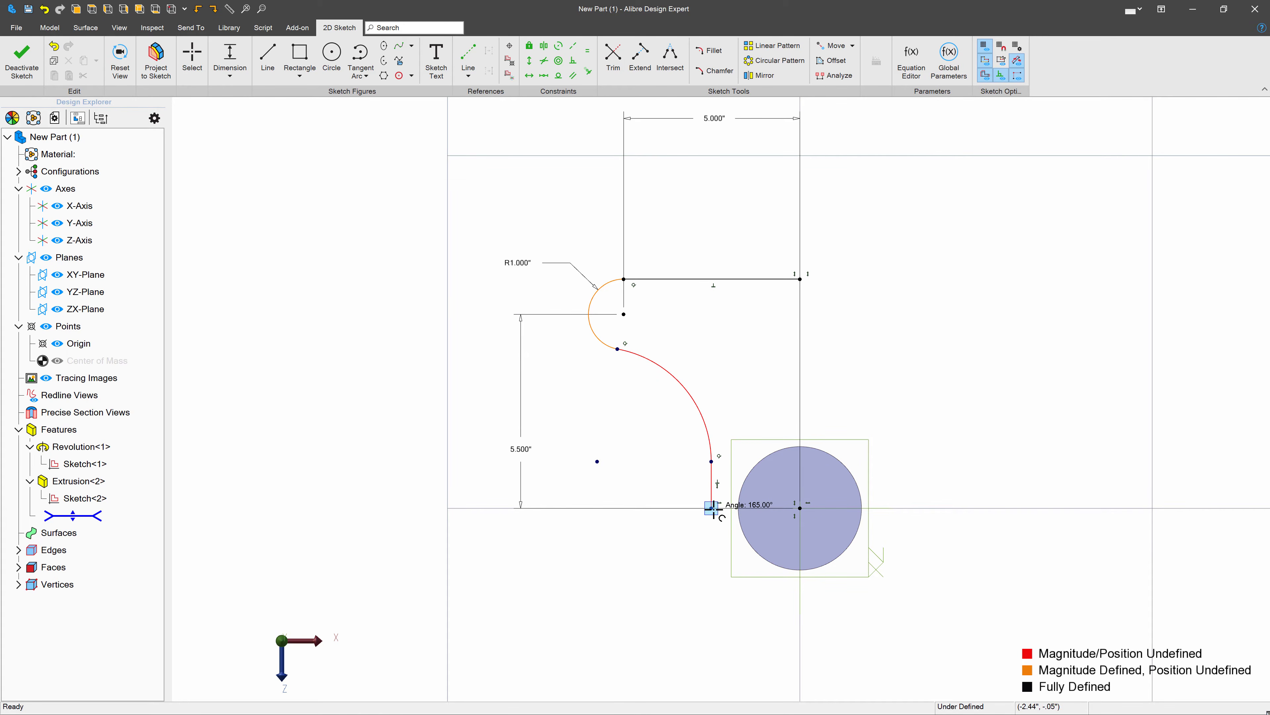
pyautogui.click(800, 508)
pyautogui.click(767, 553)
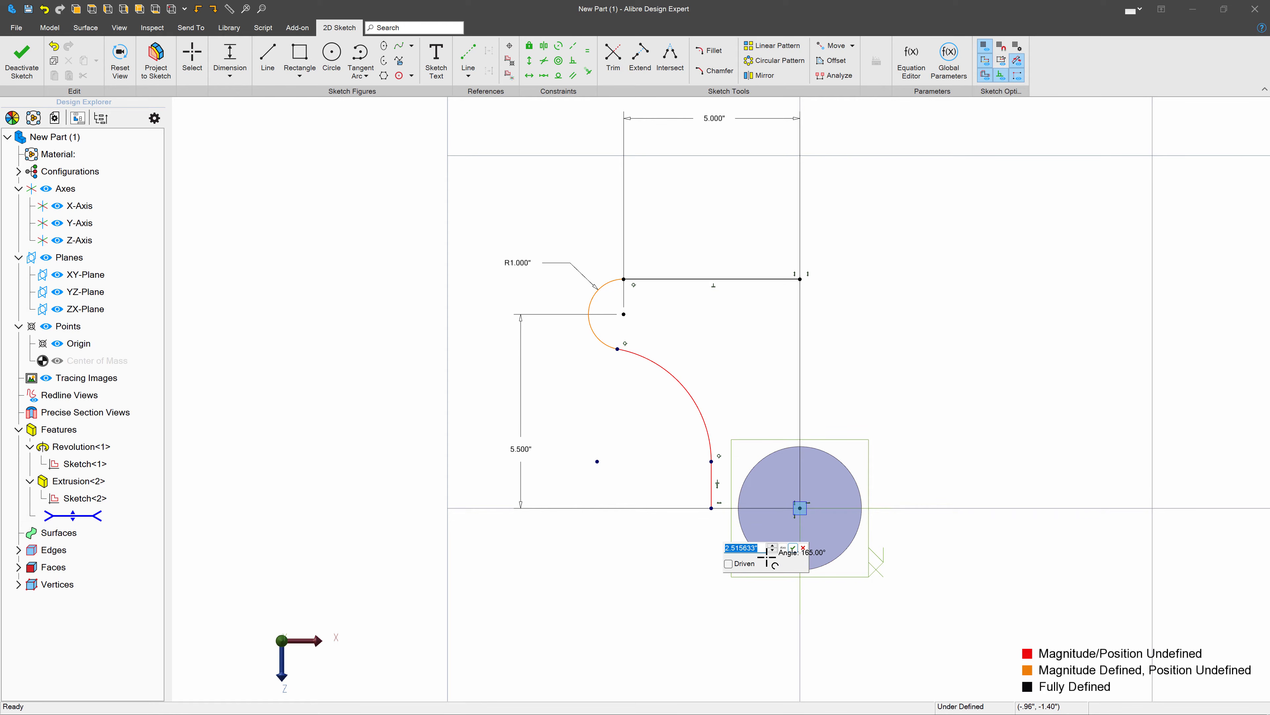
pyautogui.press('Return')
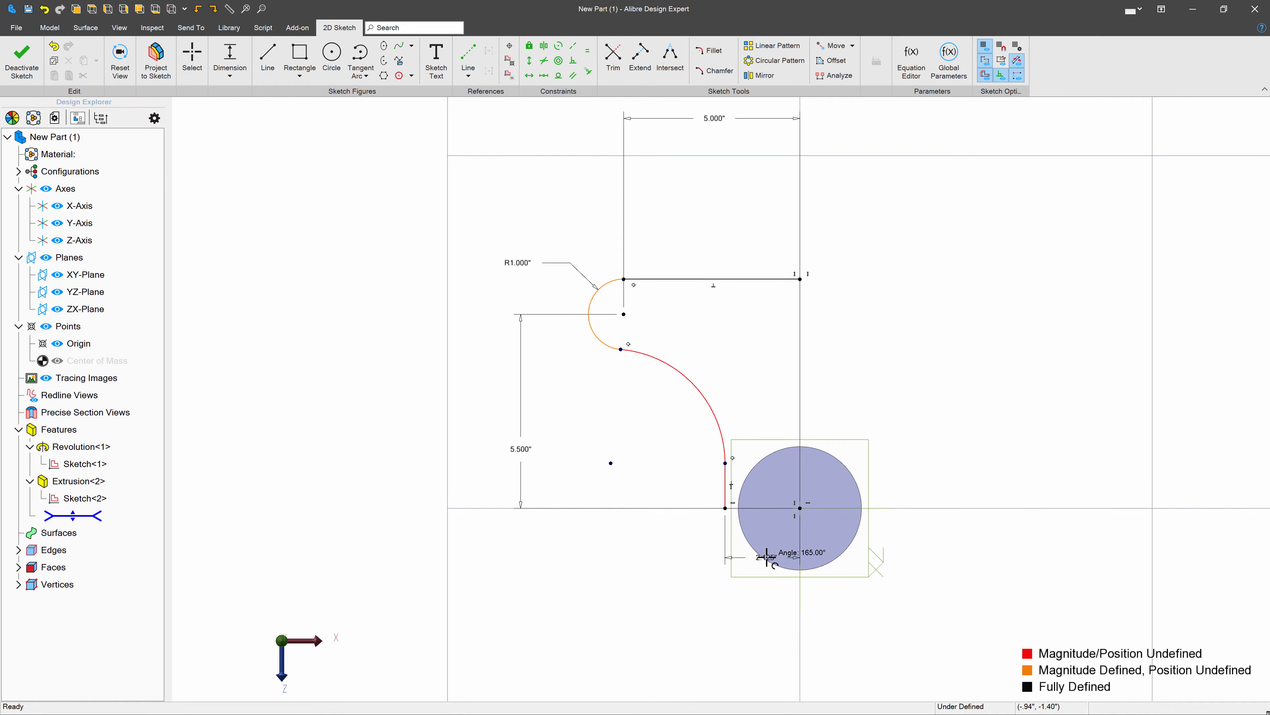
pyautogui.press('Escape')
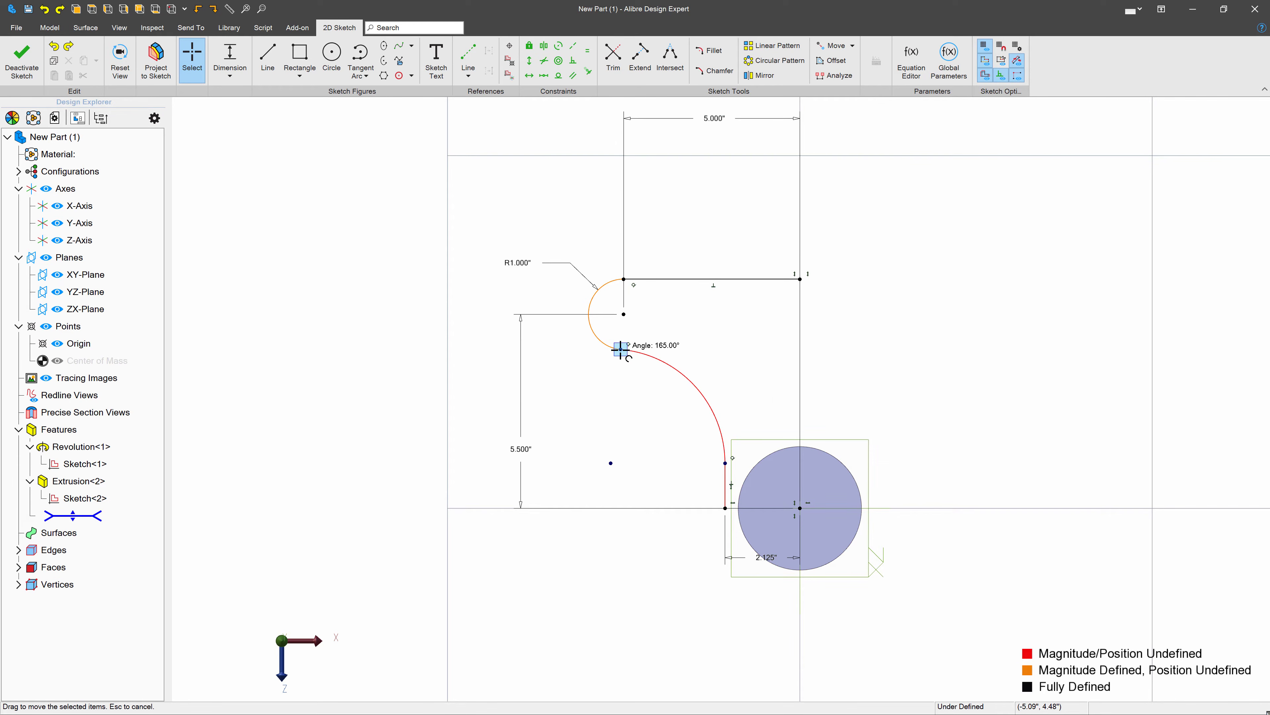
# - Constrain the smaller arc's centre to align vertically with the point where the two arcs meet
pyautogui.click(529, 60)
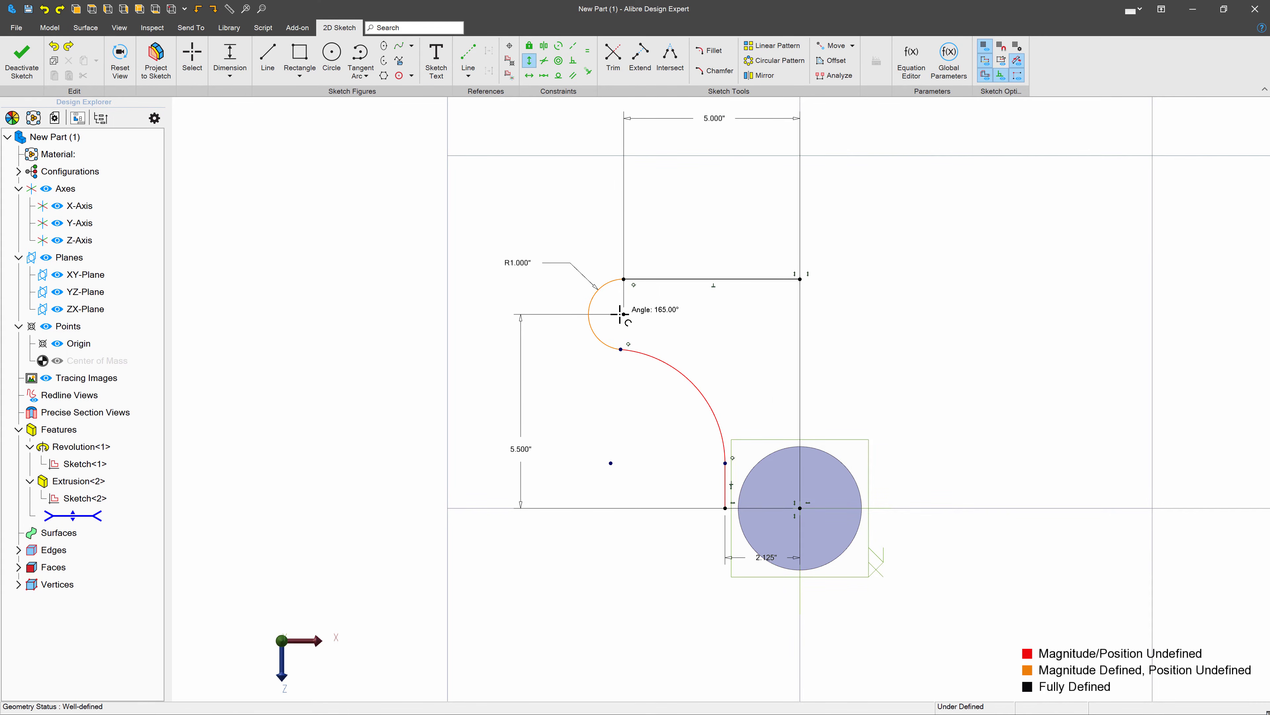
pyautogui.click(624, 315)
pyautogui.click(622, 348)
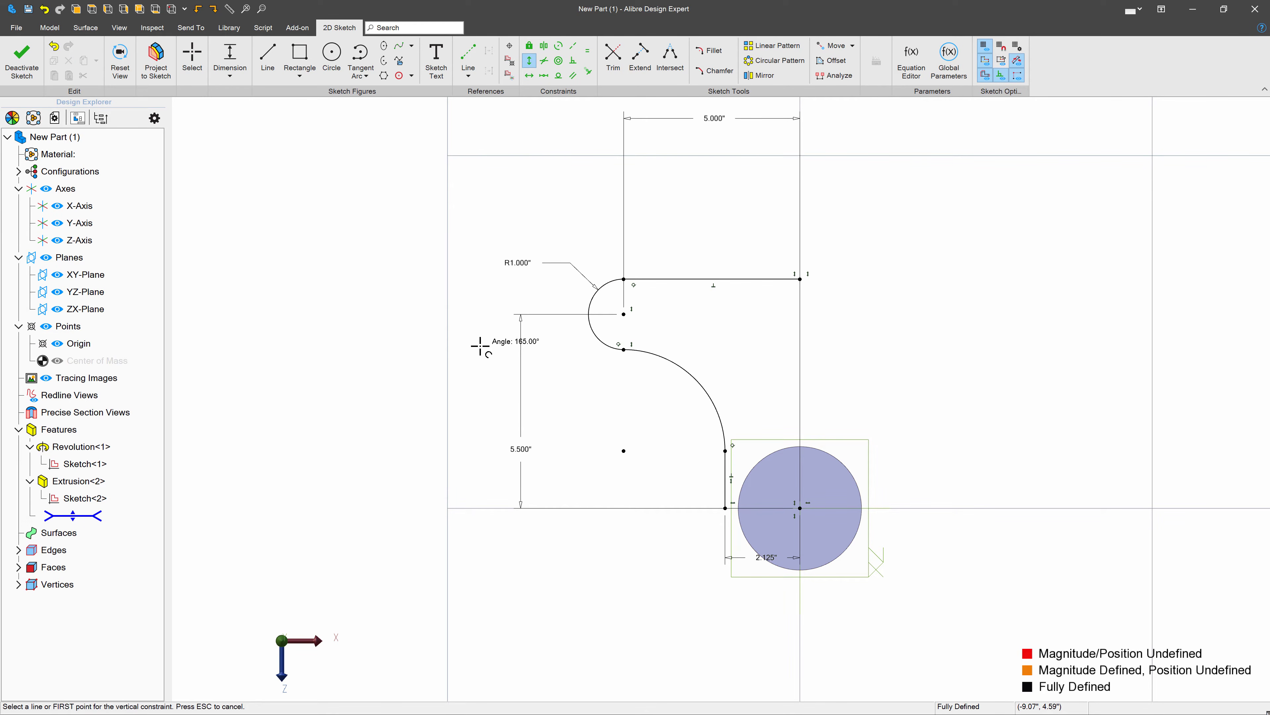
# - Mirror the whole line-and-arc profile about the Z-Axis
pyautogui.scroll(-1, 480, 346)
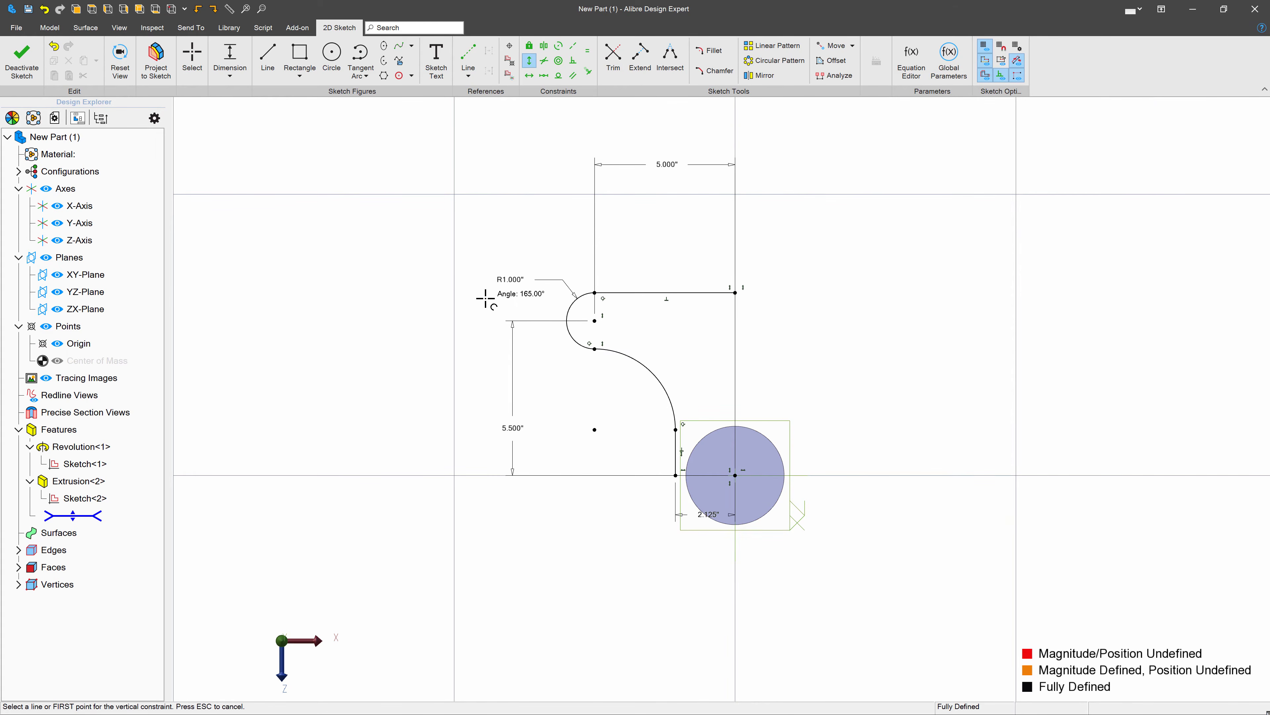
pyautogui.click(760, 75)
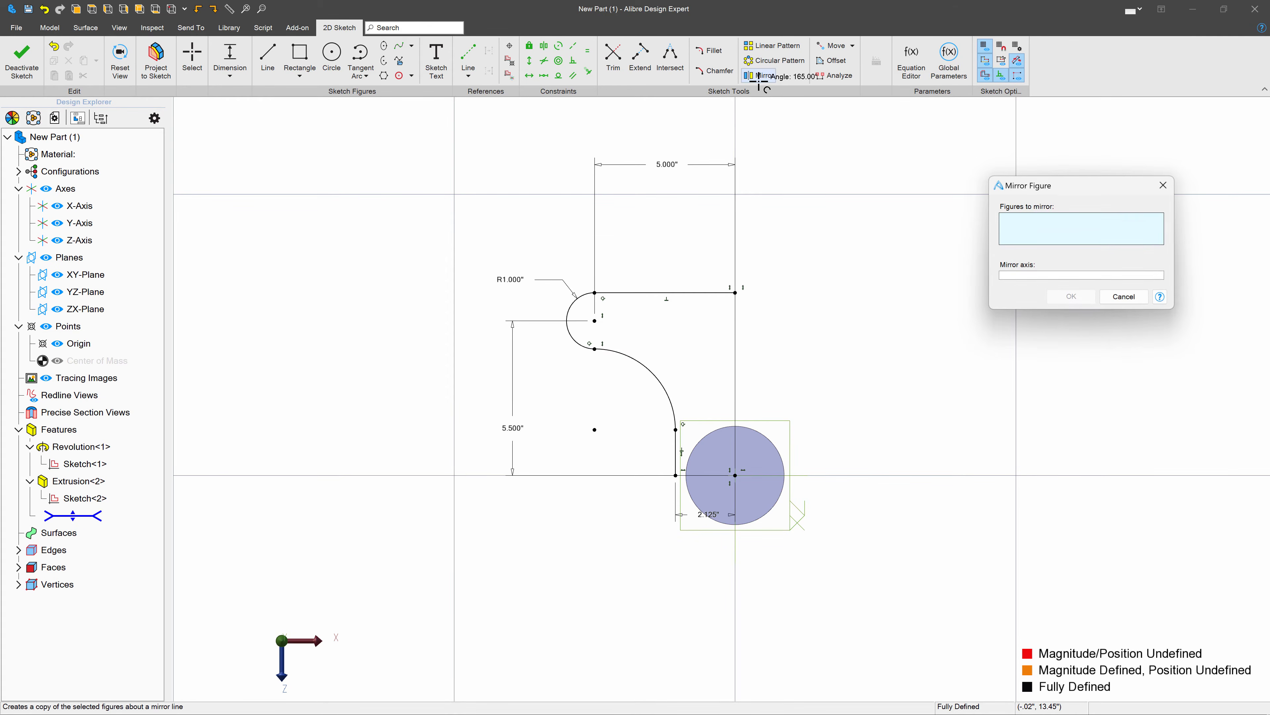
pyautogui.moveTo(398, 141); pyautogui.dragTo(786, 462)
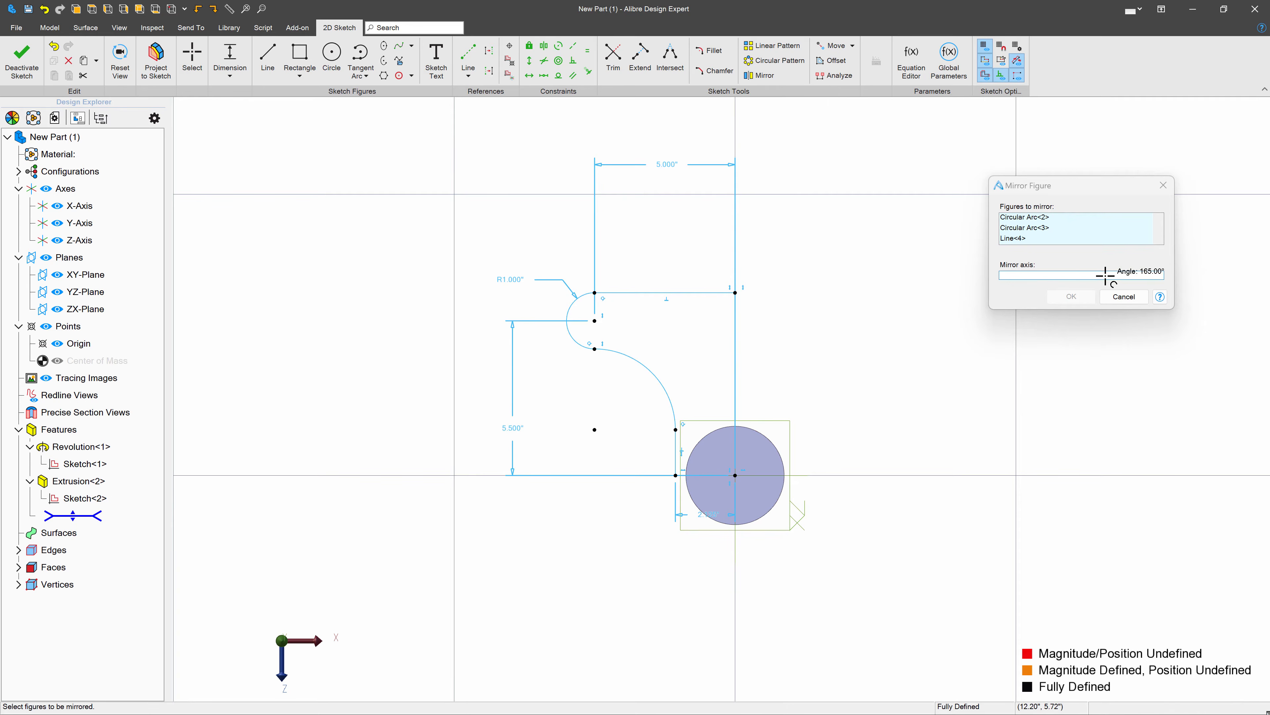
pyautogui.click(1069, 275)
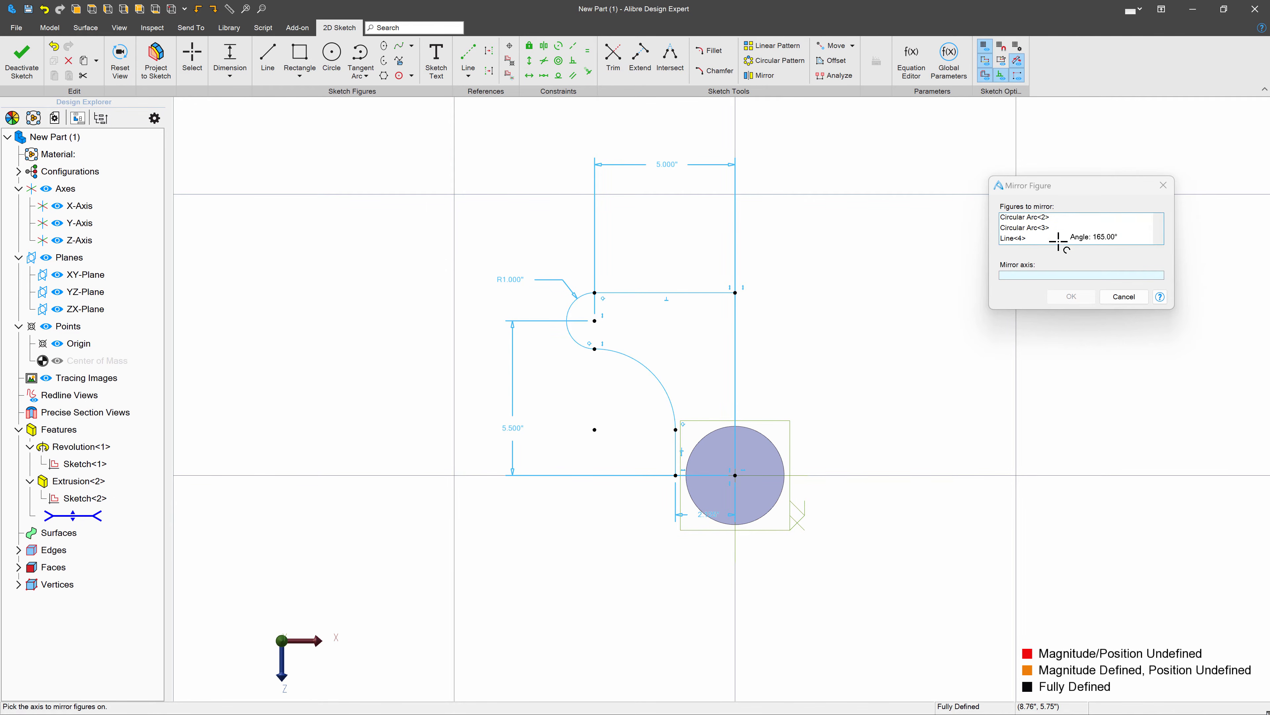
pyautogui.click(102, 240)
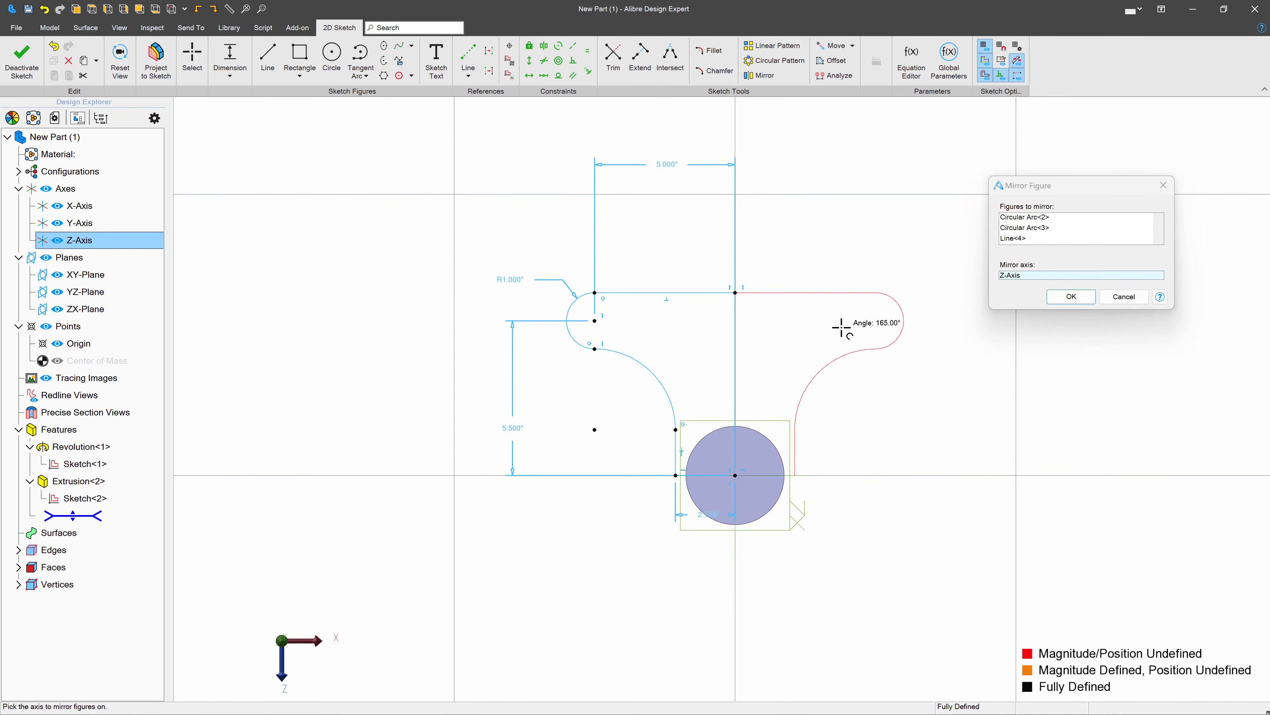
pyautogui.click(1059, 297)
# - Mirror the complete upper half of the profile about the X-Axis to close the plate outline
pyautogui.moveTo(359, 113)
pyautogui.mouseDown()
pyautogui.moveTo(584, 283)
pyautogui.moveTo(1050, 550)
pyautogui.mouseUp()
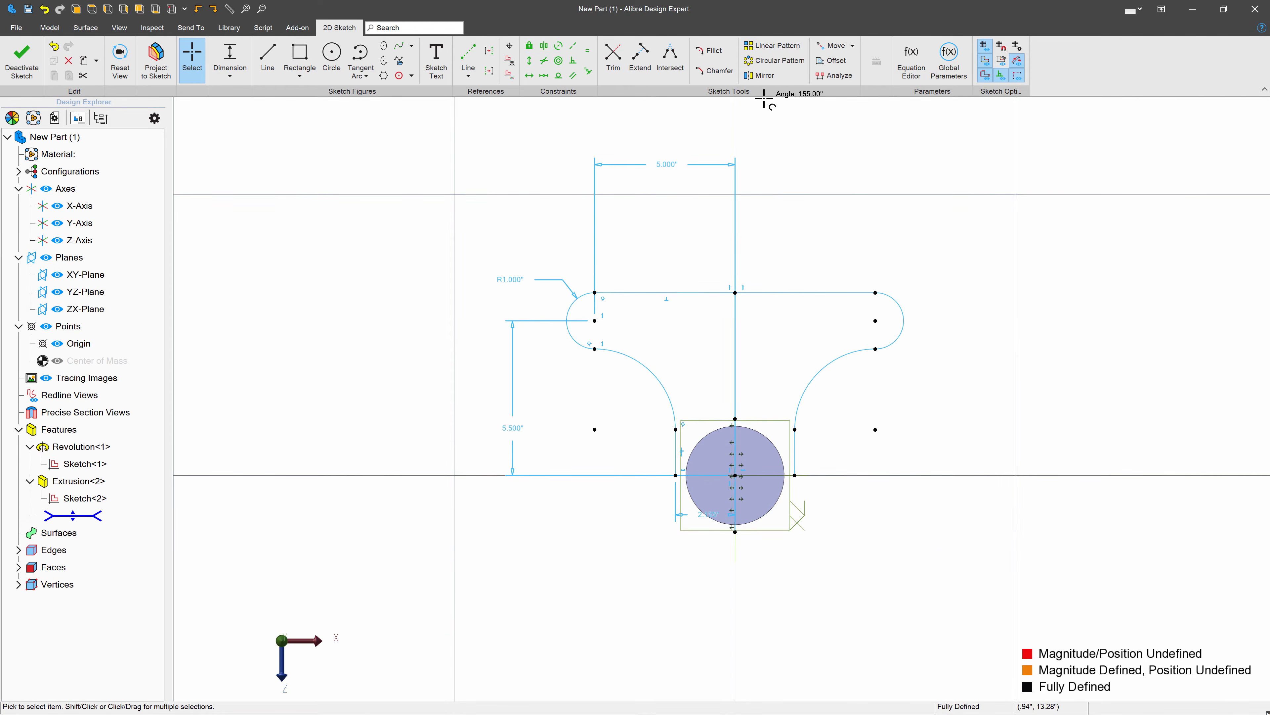
pyautogui.click(761, 75)
pyautogui.click(1038, 274)
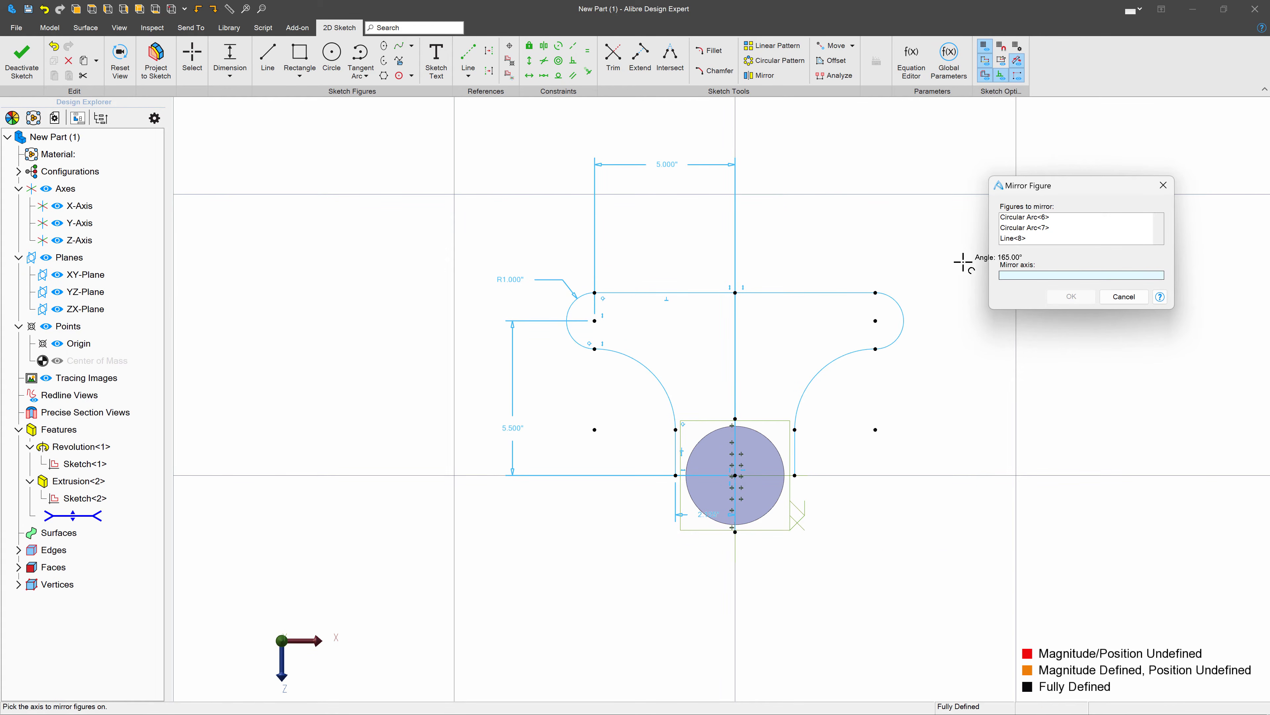
pyautogui.click(83, 205)
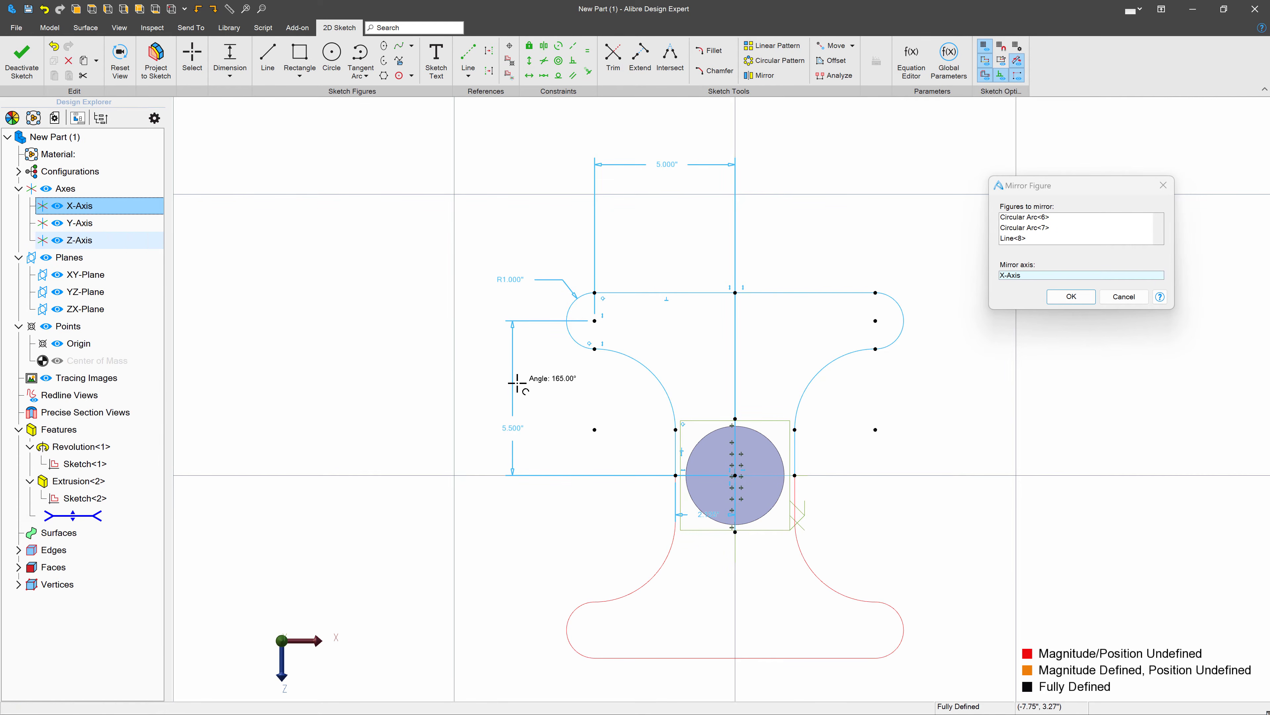
pyautogui.click(1071, 294)
pyautogui.scroll(-4, 737, 465)
pyautogui.click(791, 468)
# - Draw a circle about 1 inch in diameter at the centre of each of the plate's four rounded corners
pyautogui.scroll(3, 762, 497)
pyautogui.scroll(2, 821, 470)
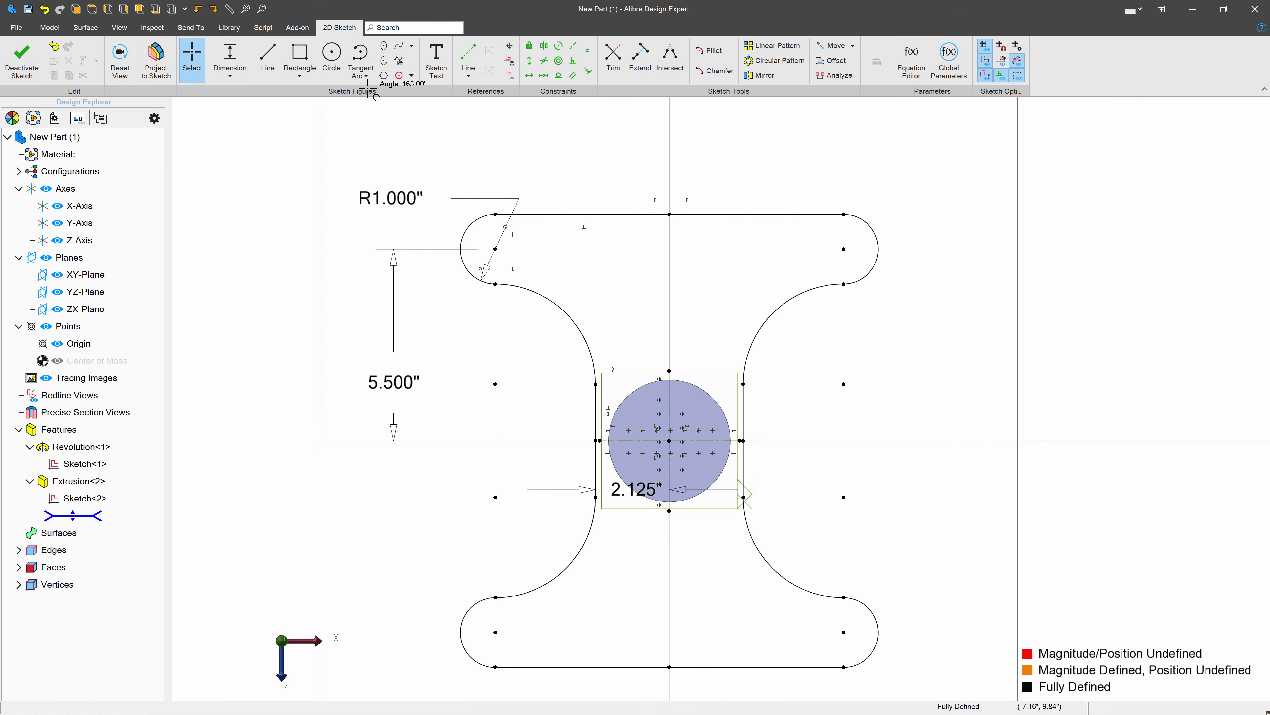
pyautogui.click(331, 59)
pyautogui.moveTo(495, 249); pyautogui.dragTo(510, 249)
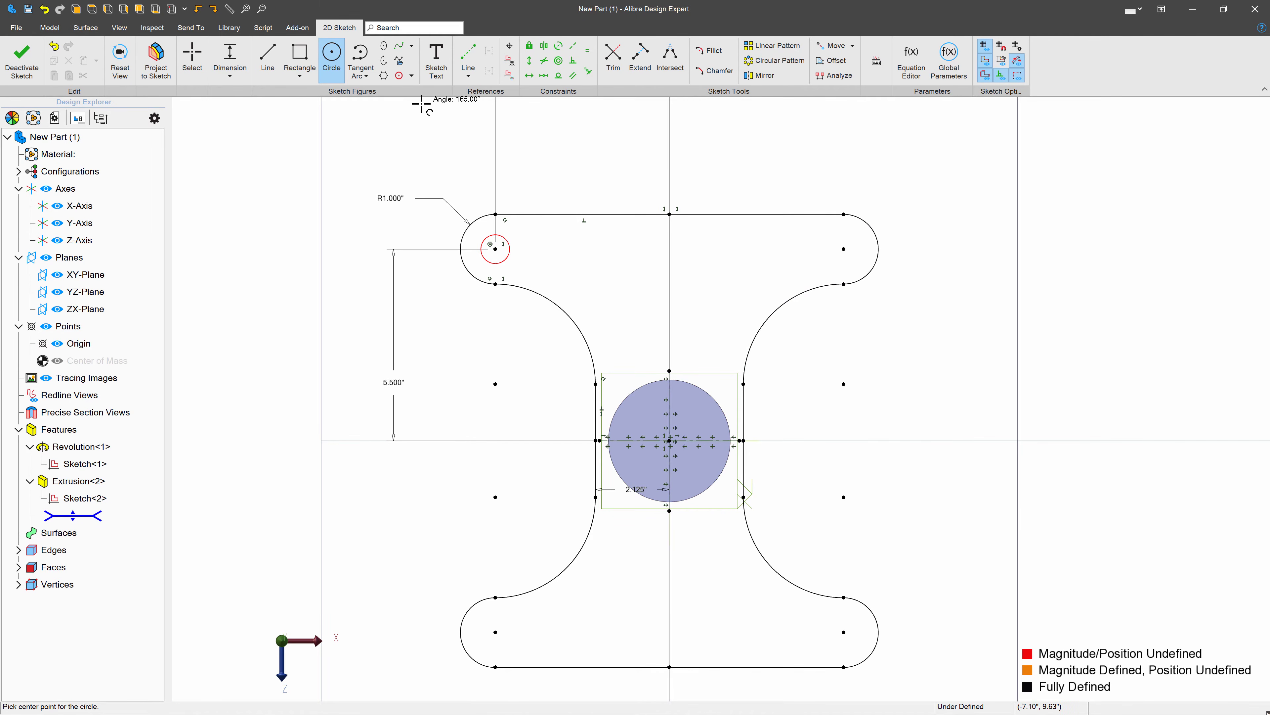
pyautogui.moveTo(844, 249); pyautogui.dragTo(826, 242)
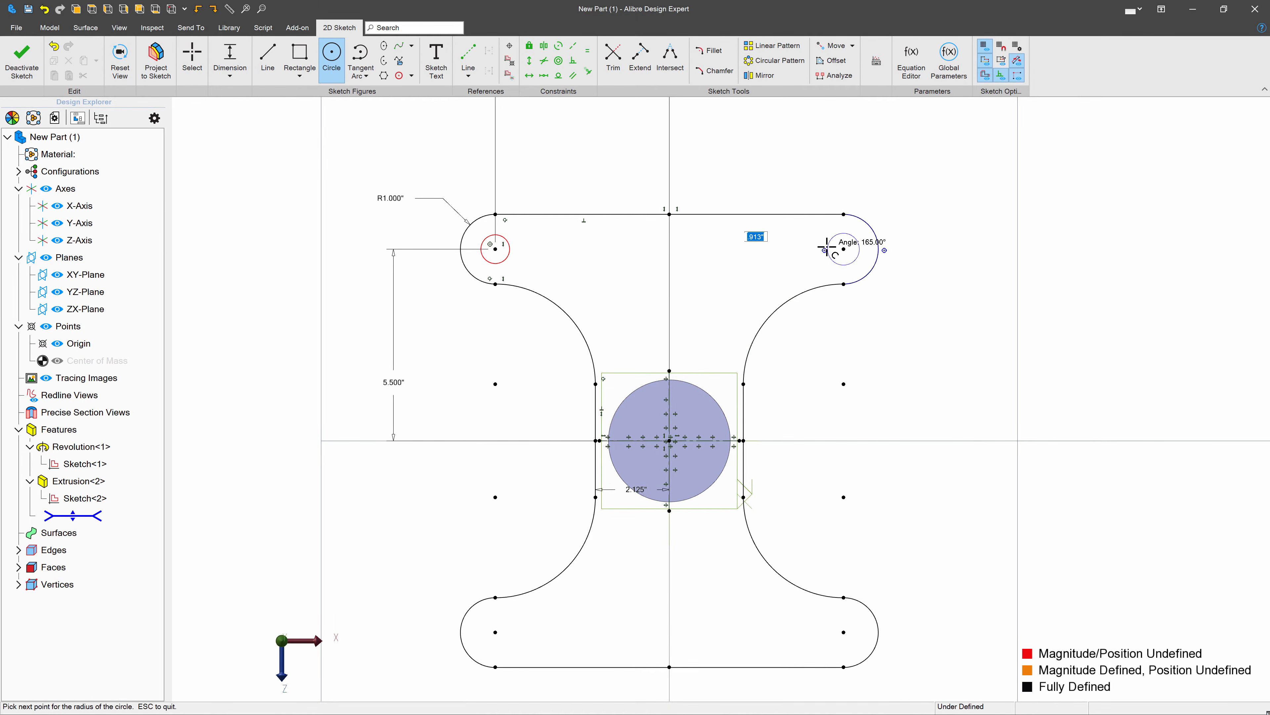
pyautogui.moveTo(495, 631)
pyautogui.mouseDown()
pyautogui.moveTo(563, 606)
pyautogui.moveTo(516, 622)
pyautogui.mouseUp()
pyautogui.moveTo(843, 632); pyautogui.dragTo(825, 626)
# - Apply an equal size constraint to the four corner circles
pyautogui.click(587, 51)
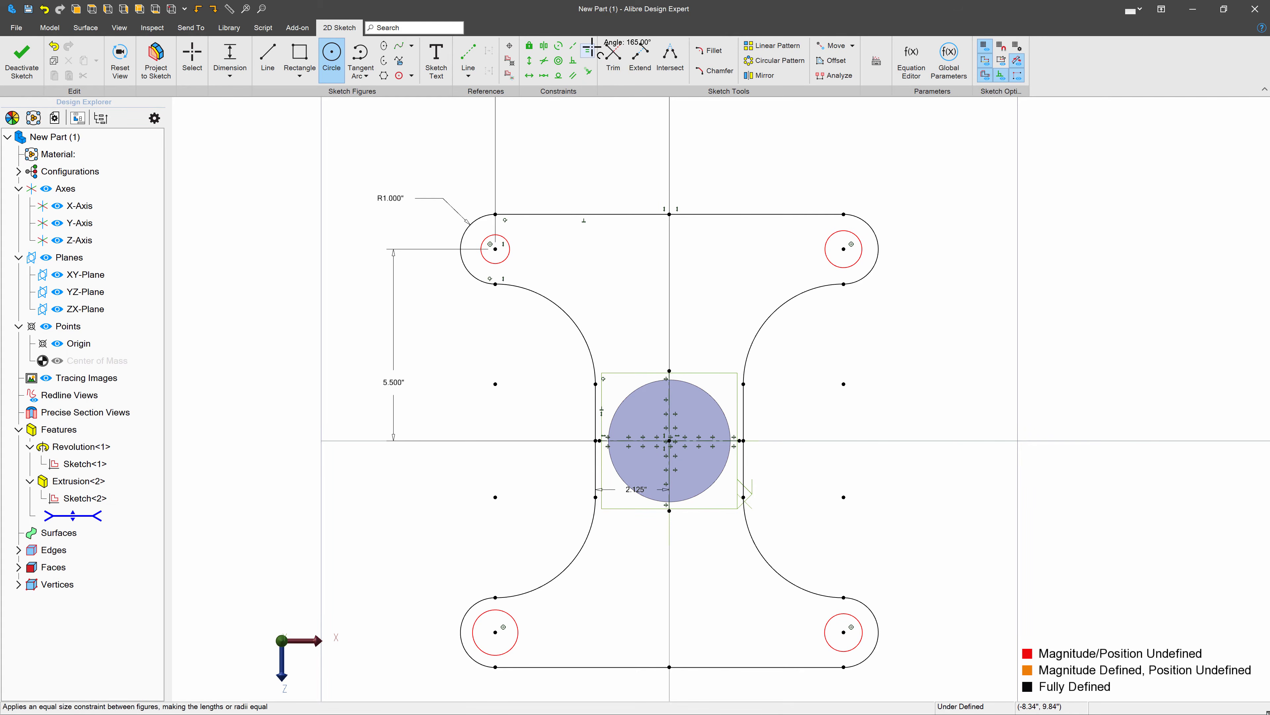
pyautogui.click(509, 250)
pyautogui.click(828, 258)
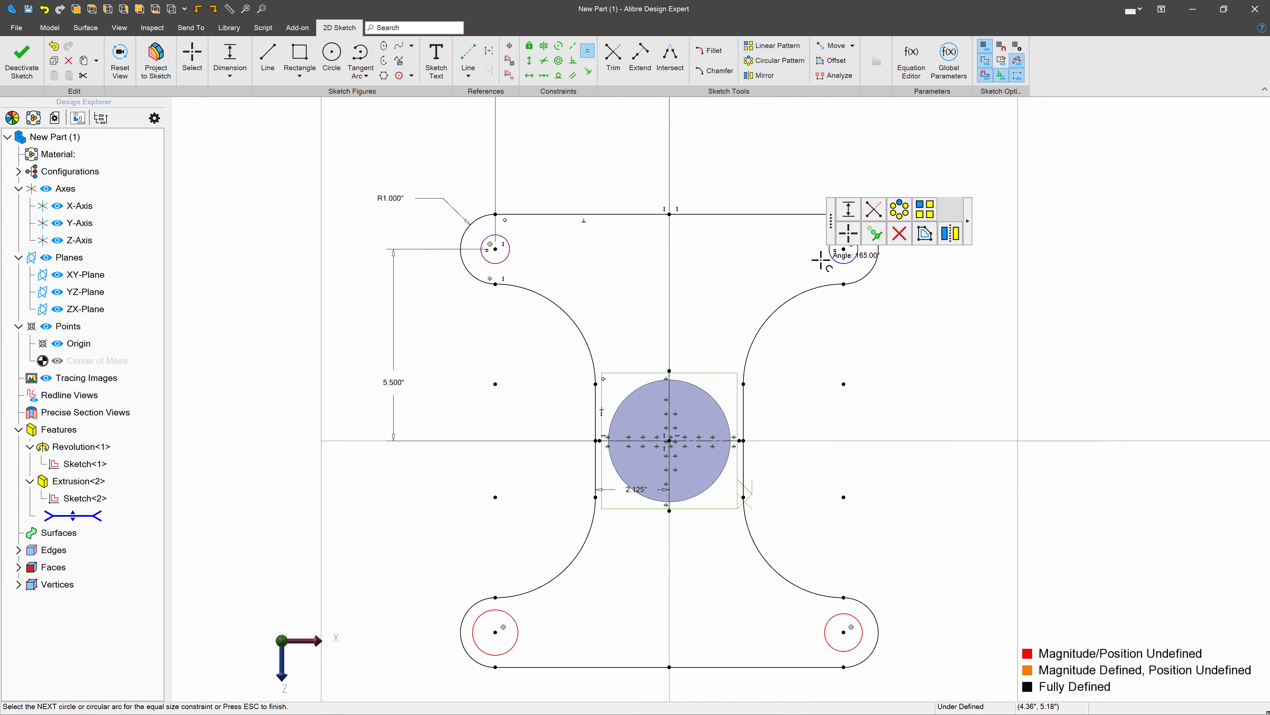
pyautogui.click(518, 626)
pyautogui.click(825, 629)
# - Dimension the lower-right corner circle's diameter as 0.5 inch and finish the sketch
pyautogui.click(239, 51)
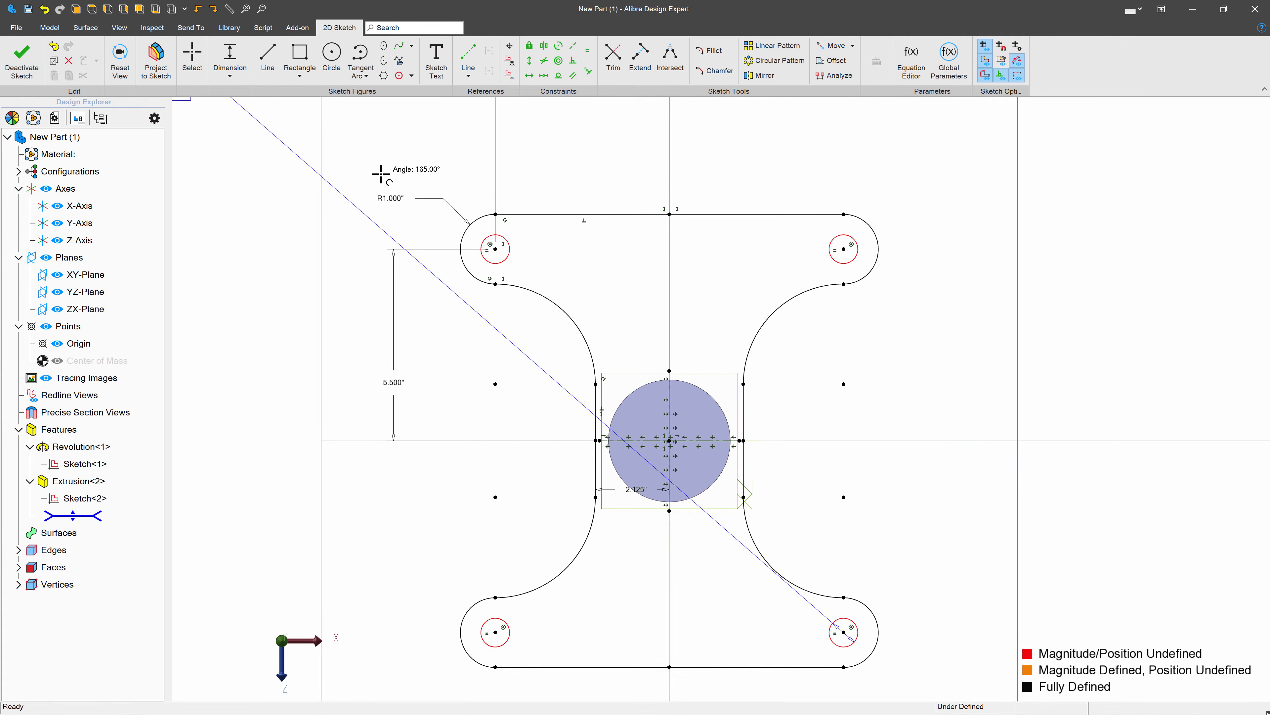
pyautogui.click(936, 550)
pyautogui.press('Return')
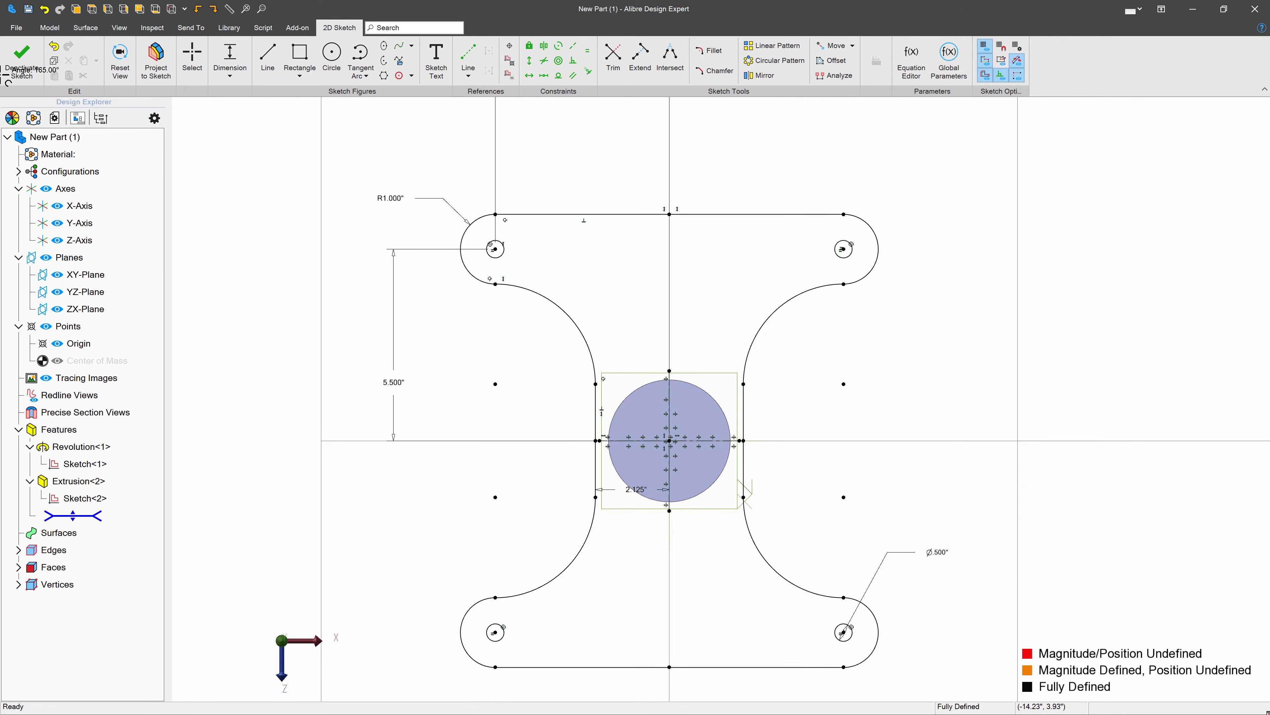
pyautogui.click(21, 59)
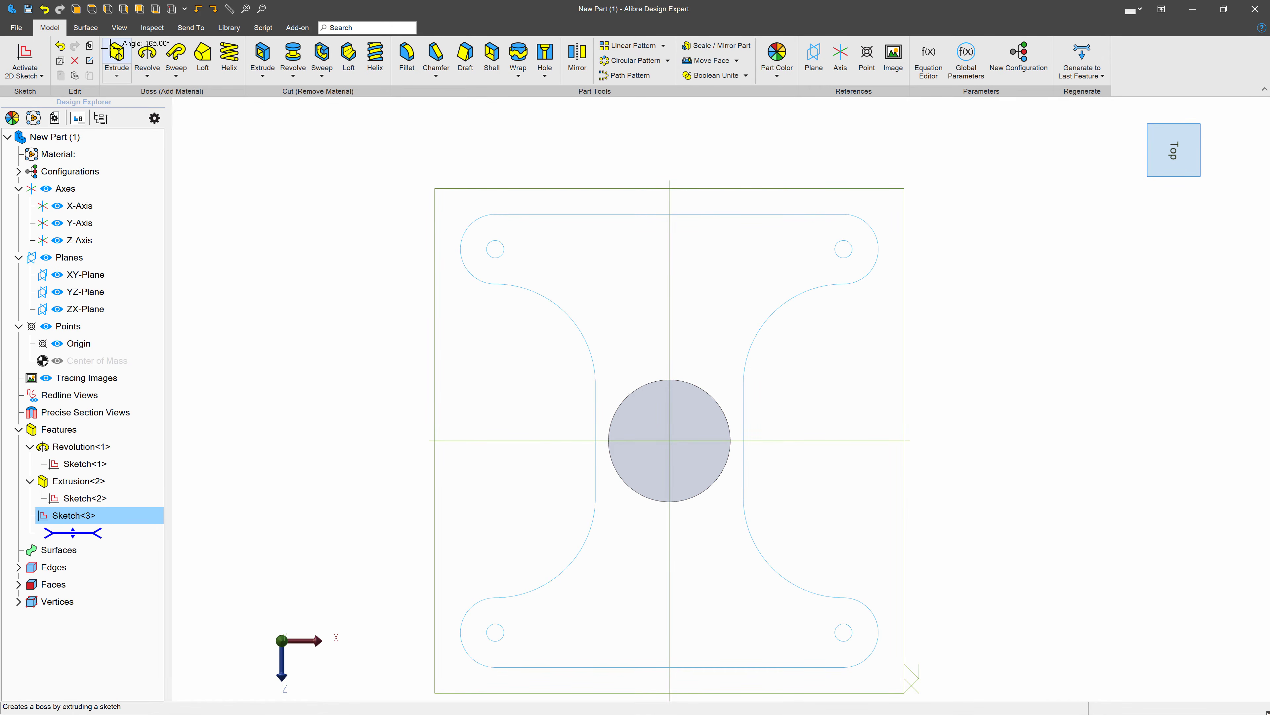
# - Extrude the plate sketch as a boss to a depth of 0.125 inch
pyautogui.click(116, 52)
pyautogui.write('.125')
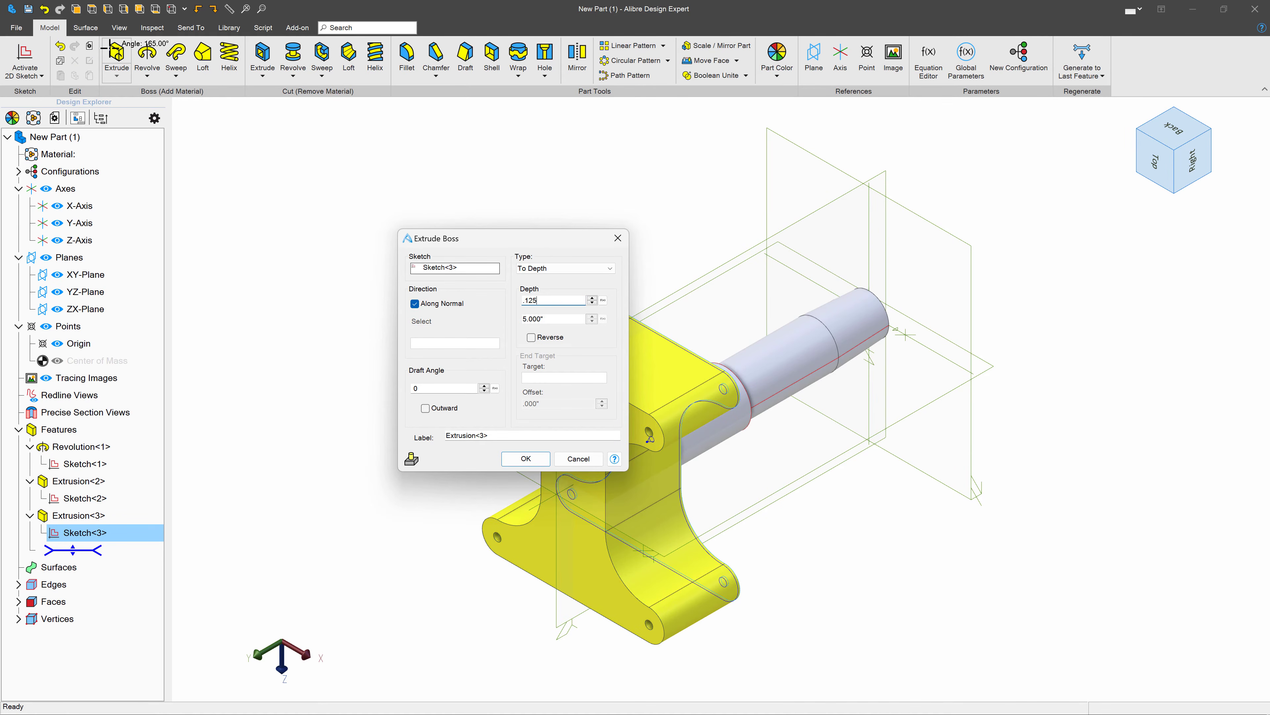
pyautogui.press('Return')
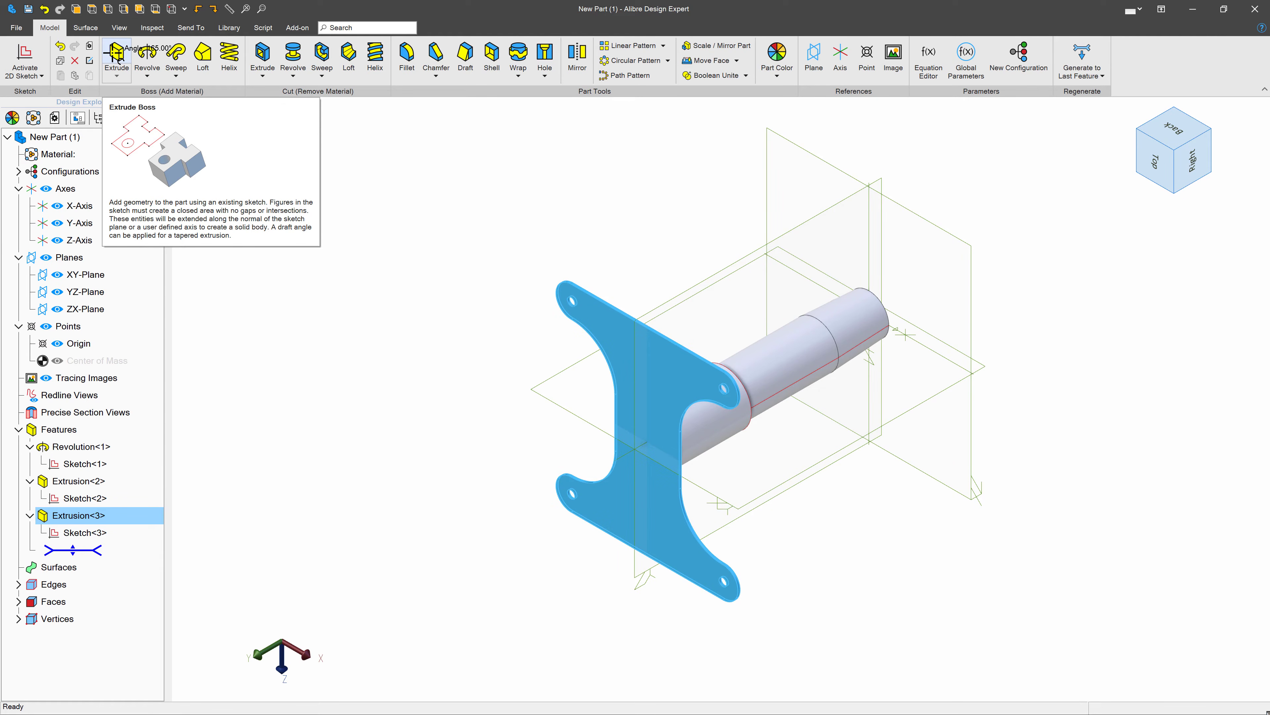
pyautogui.click(670, 300)
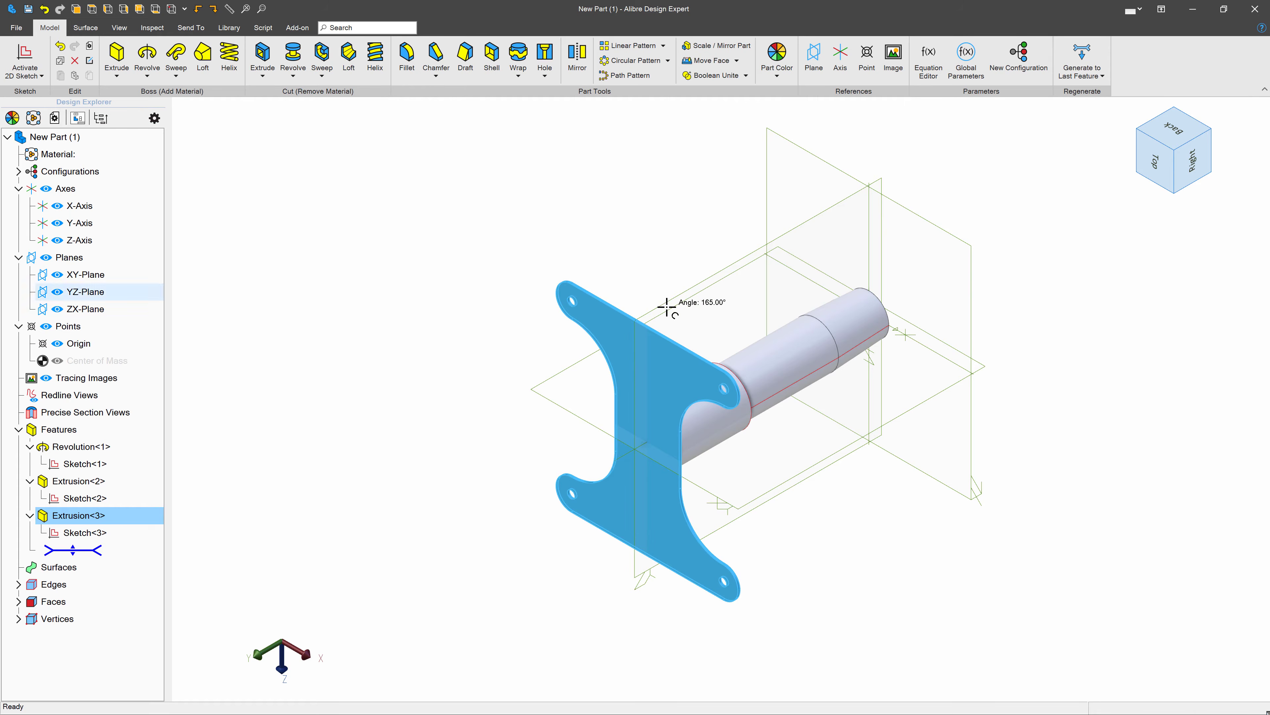
# - Start a sketch on the YZ-Plane and draw a horizontal line about 7 inches long across the collar below the plate
pyautogui.click(40, 40)
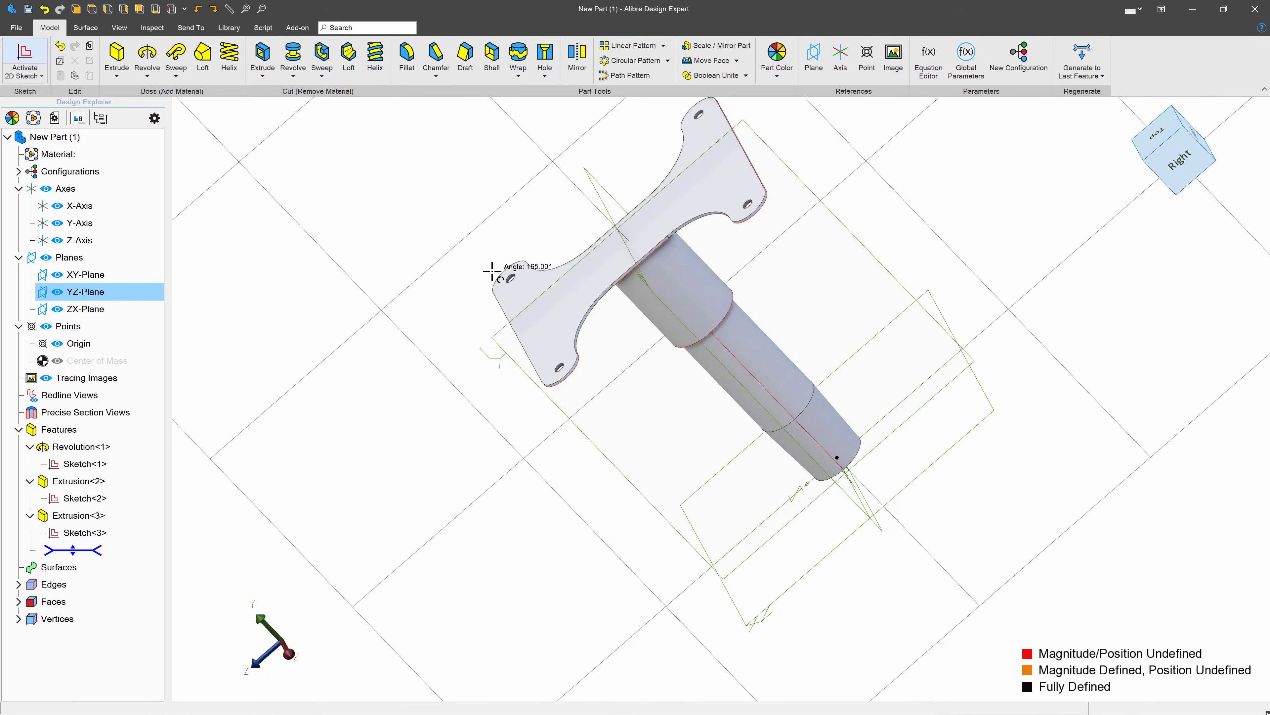
pyautogui.click(267, 55)
pyautogui.click(600, 241)
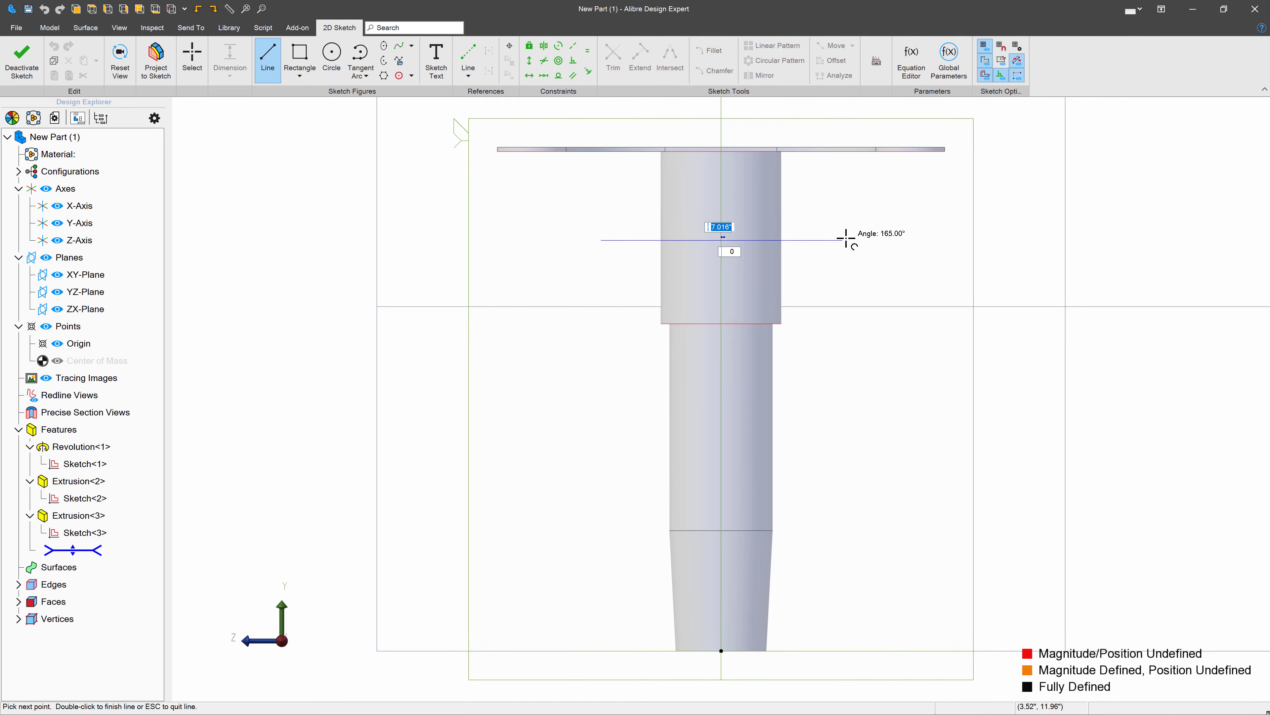
pyautogui.click(848, 241)
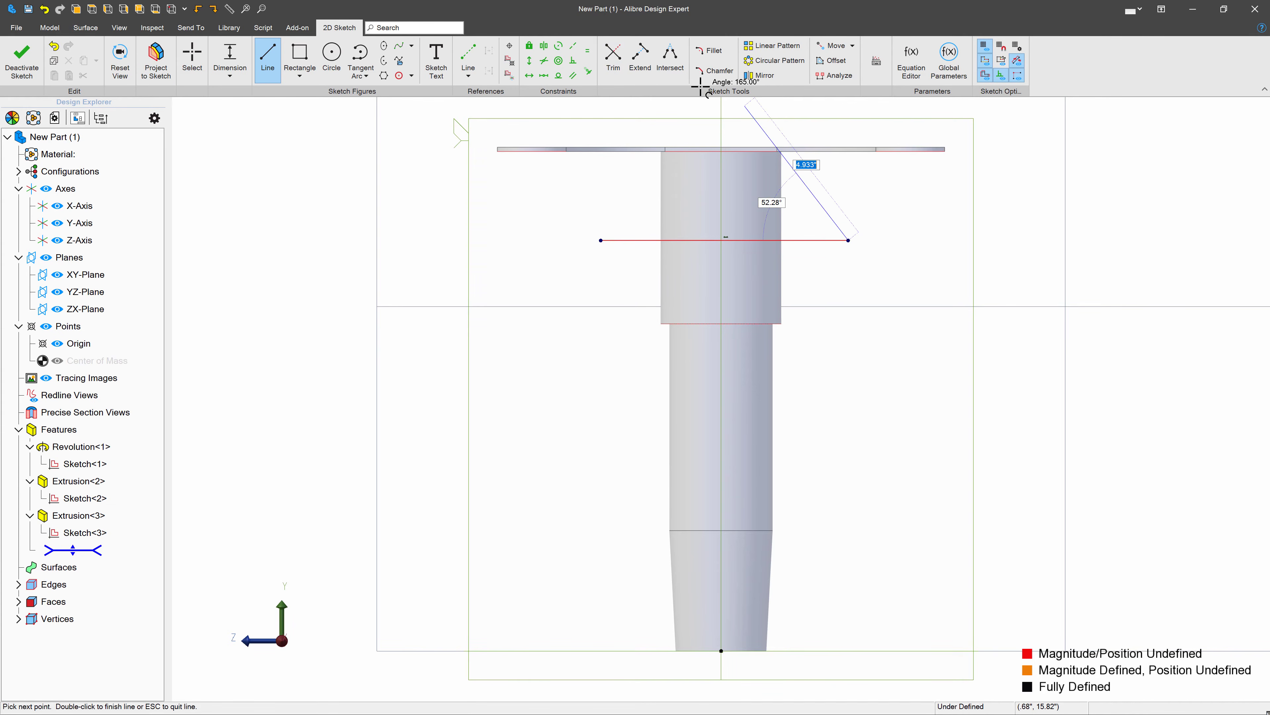
# - Make the line's two endpoints symmetric about the Y-Axis
pyautogui.click(544, 46)
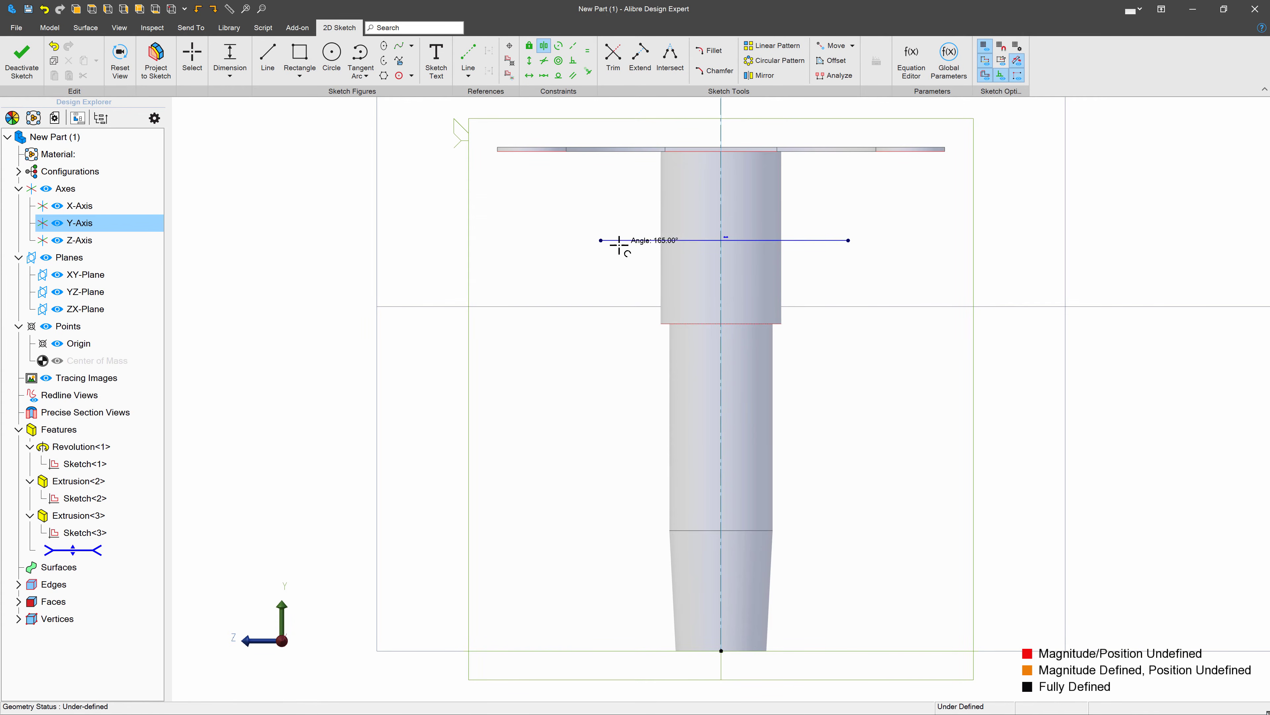
pyautogui.click(601, 240)
pyautogui.click(848, 241)
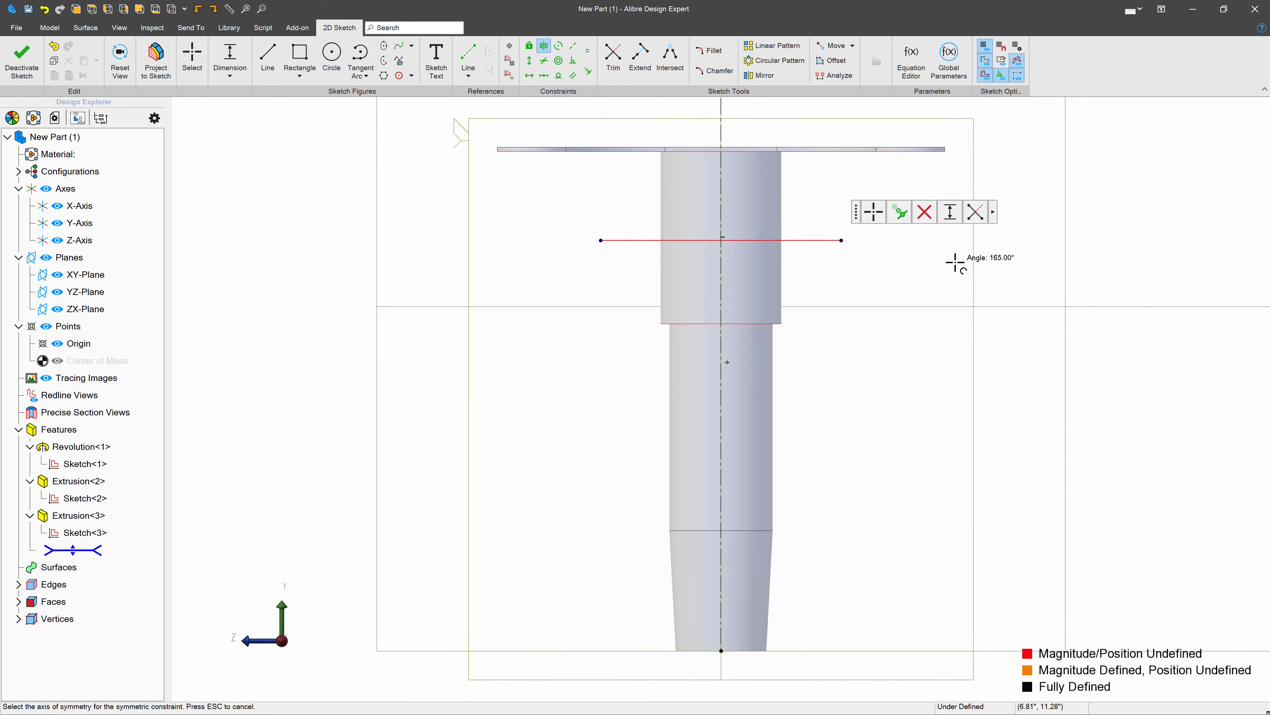
pyautogui.press('Escape')
# - Stretch the horizontal line closer to the plate and dimension its length as 10 inches
pyautogui.moveTo(842, 239)
pyautogui.mouseDown()
pyautogui.moveTo(910, 171)
pyautogui.moveTo(937, 196)
pyautogui.mouseUp()
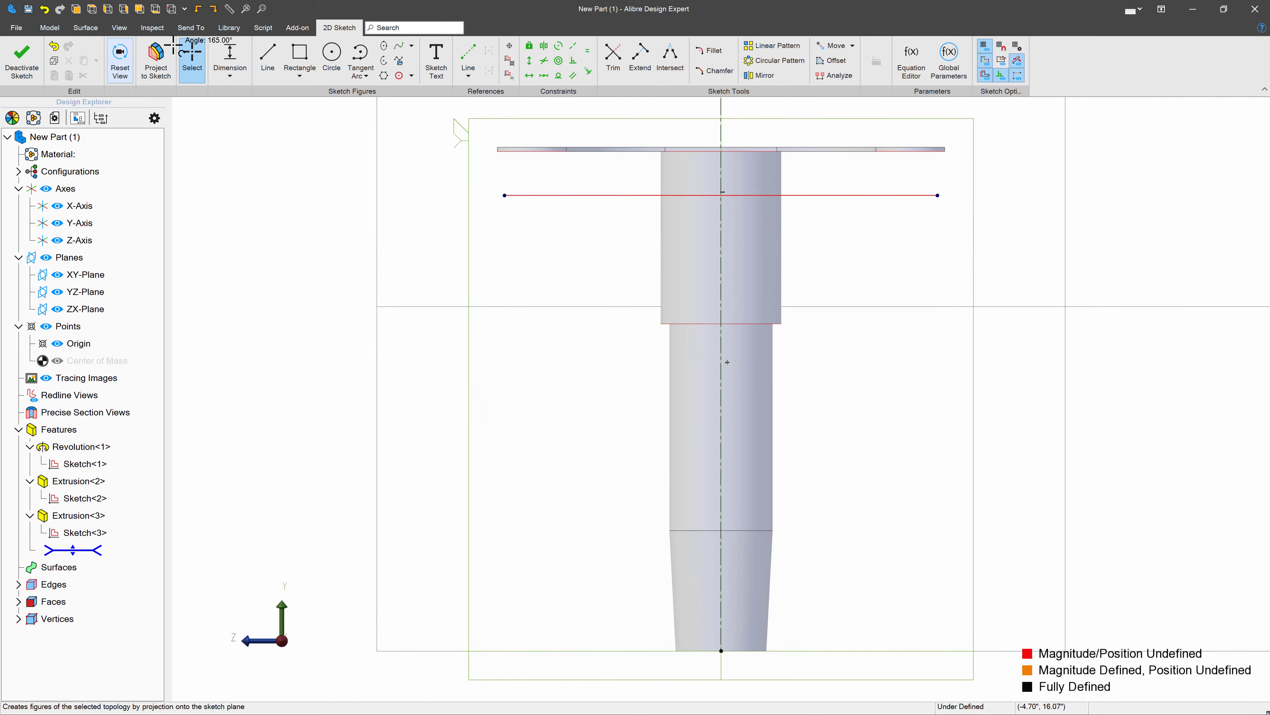
pyautogui.click(230, 55)
pyautogui.click(527, 195)
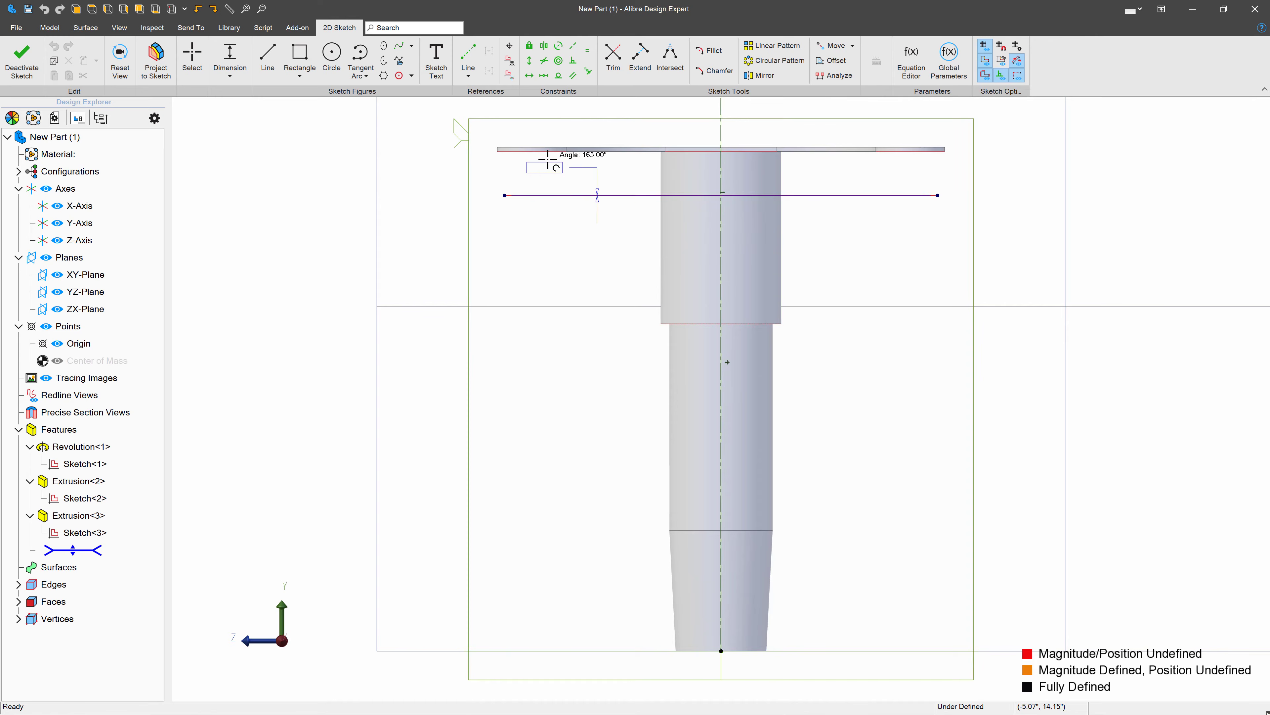
pyautogui.press('Escape')
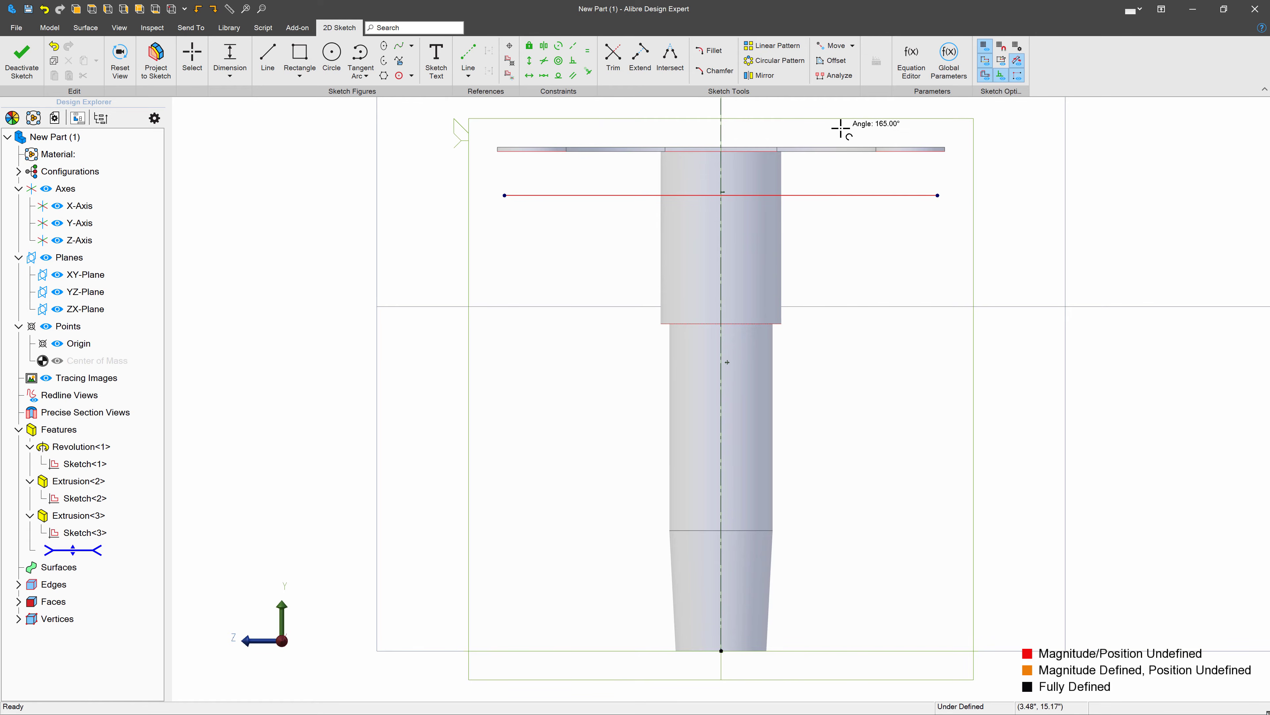
pyautogui.click(938, 195)
pyautogui.click(678, 123)
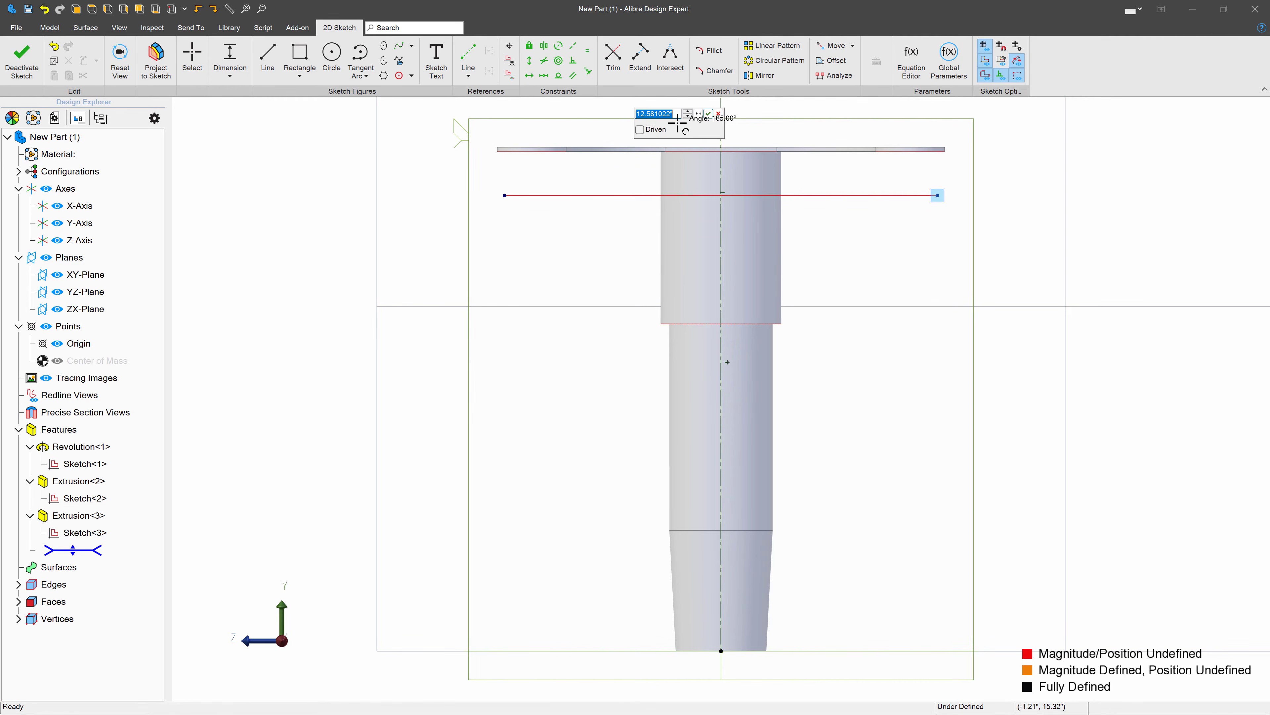
pyautogui.press('Return')
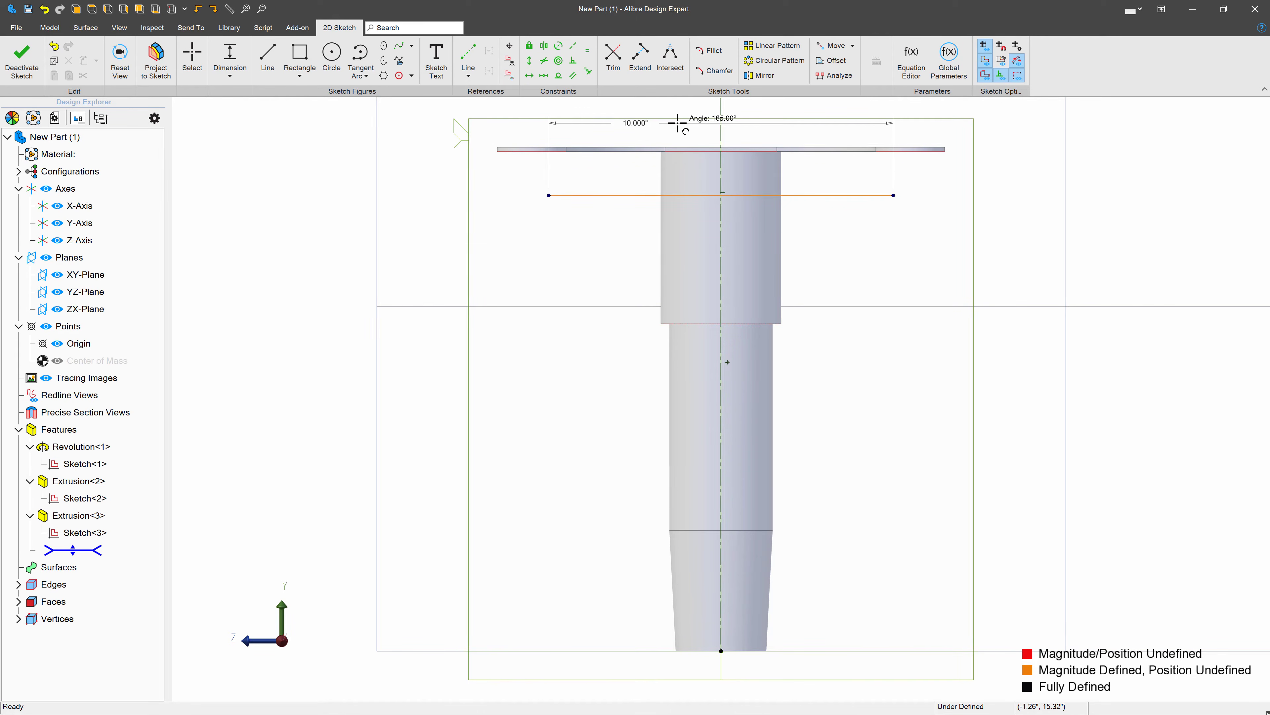
# - Apply a coincident constraint between the horizontal line and the plate's underside edge
pyautogui.click(588, 71)
pyautogui.click(615, 150)
pyautogui.click(552, 195)
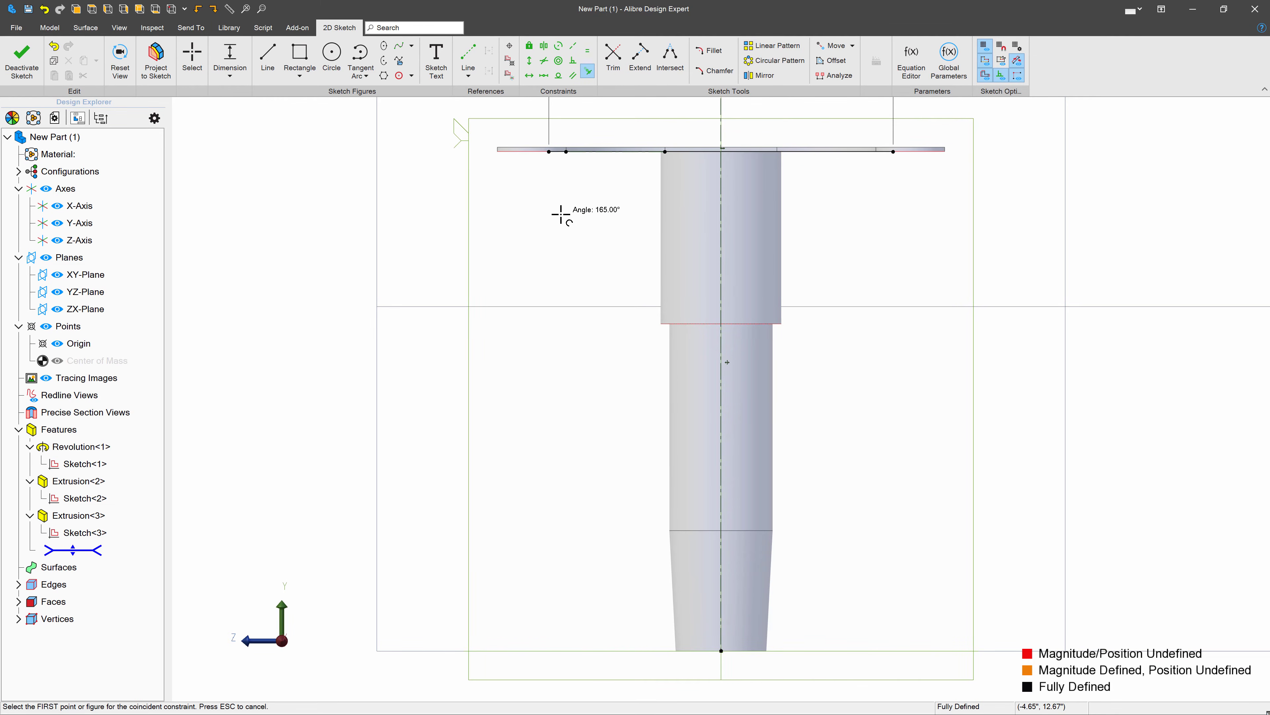
# - Draw three connected lines between the base line's ends to close a trapezoid below the plate
pyautogui.press('l')
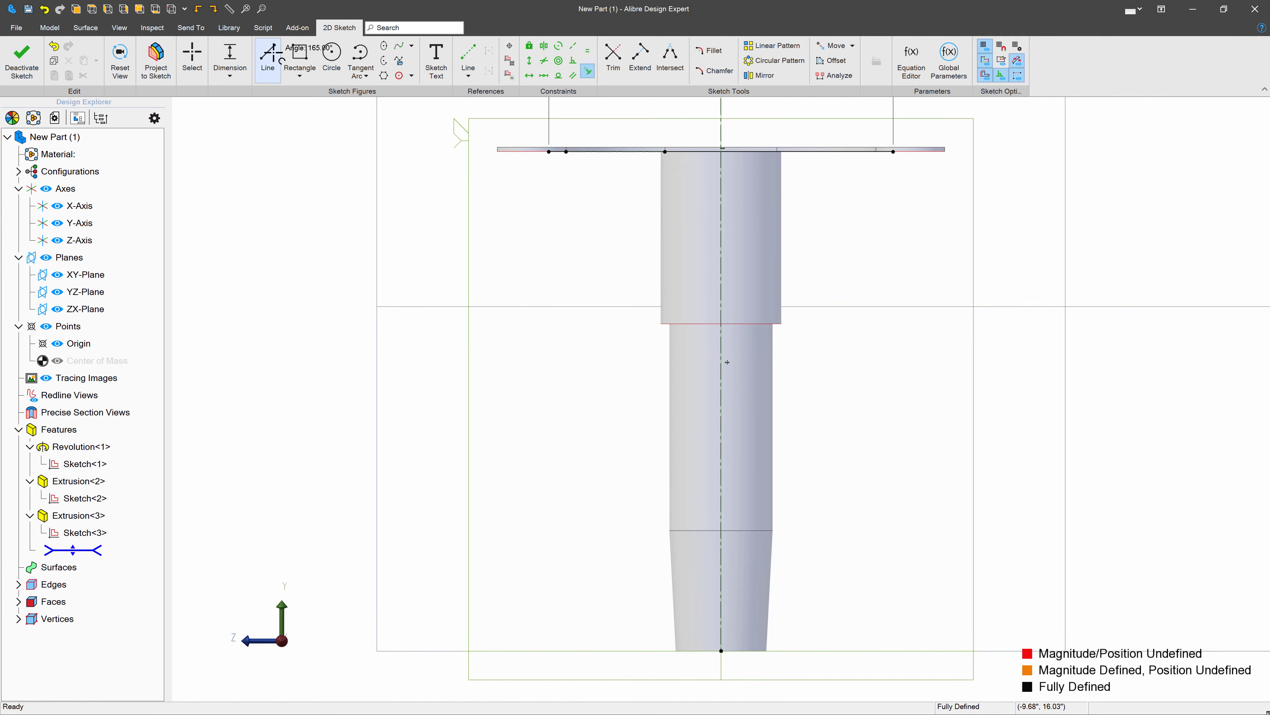
pyautogui.click(549, 152)
pyautogui.click(632, 231)
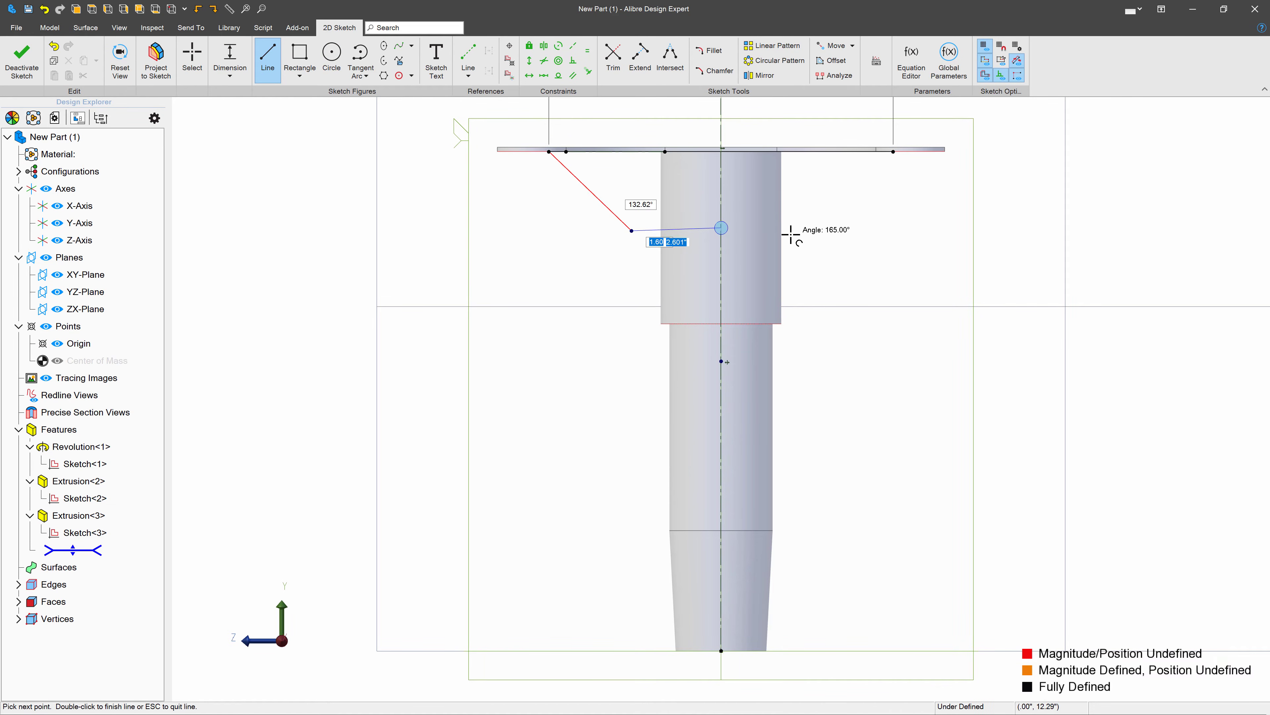
pyautogui.click(859, 226)
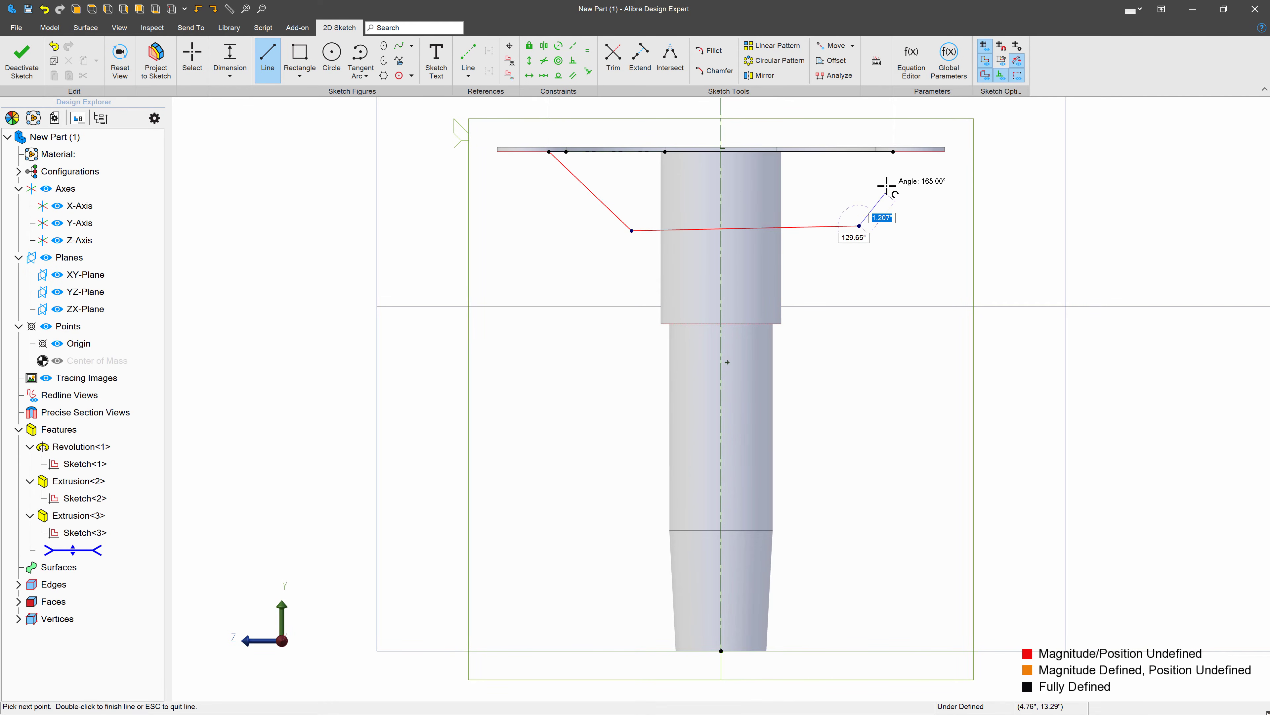
pyautogui.doubleClick(893, 151)
pyautogui.press('Escape')
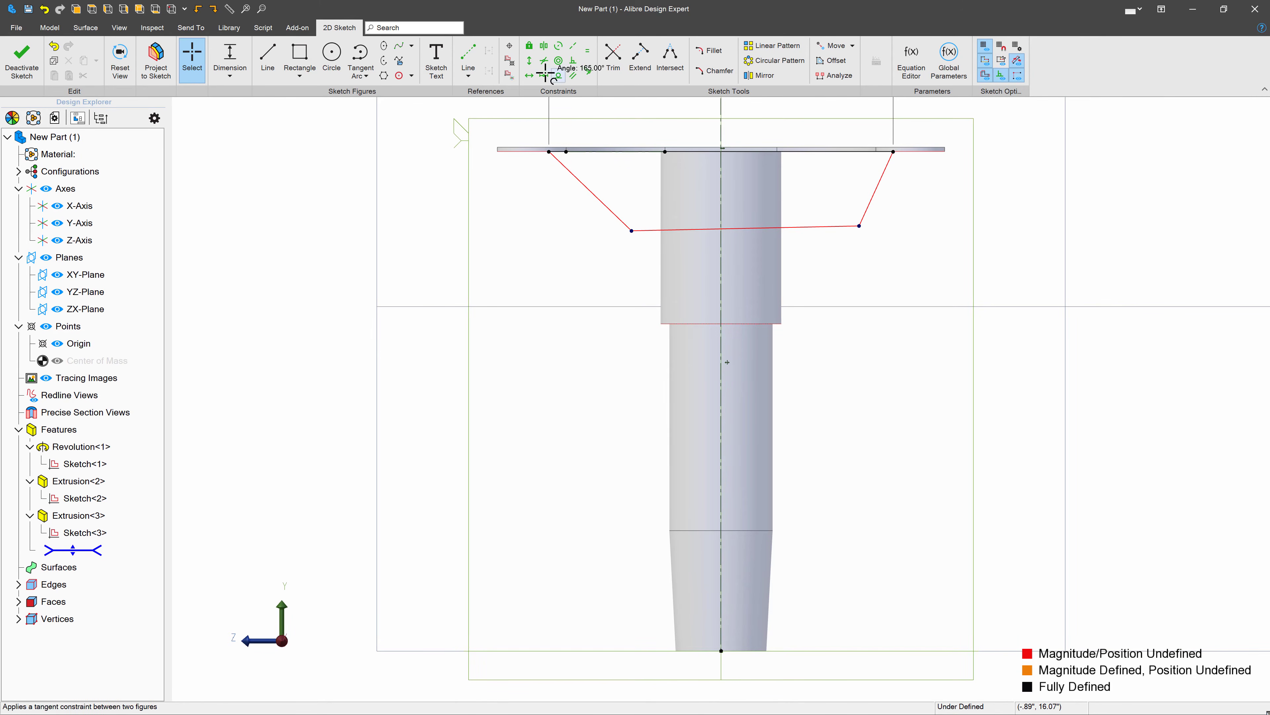
# - Constrain the trapezoid's lower line horizontal and make its two slanted sides equal in length
pyautogui.click(528, 76)
pyautogui.click(680, 231)
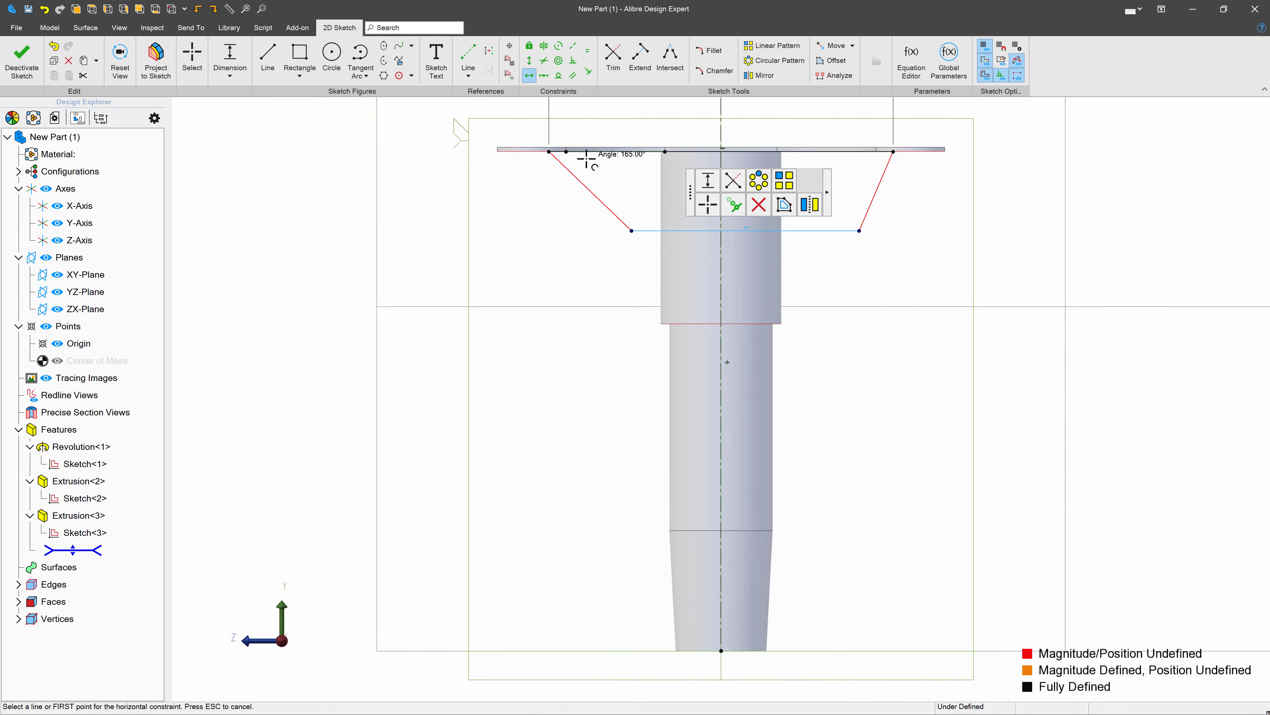
pyautogui.click(588, 50)
pyautogui.click(617, 217)
pyautogui.click(867, 205)
pyautogui.press('Escape')
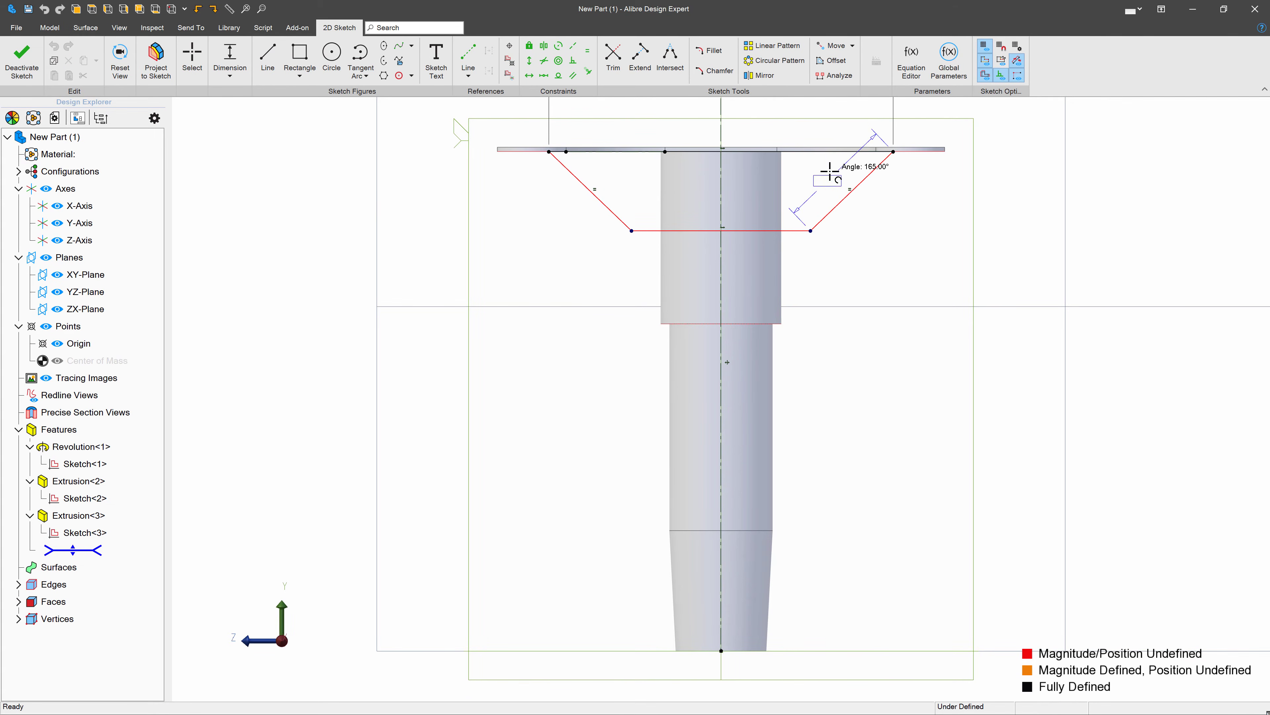
# - Dimension the angle between the slanted side and the upper line as 45° and adjust the trapezoid's lower corner
pyautogui.click(854, 171)
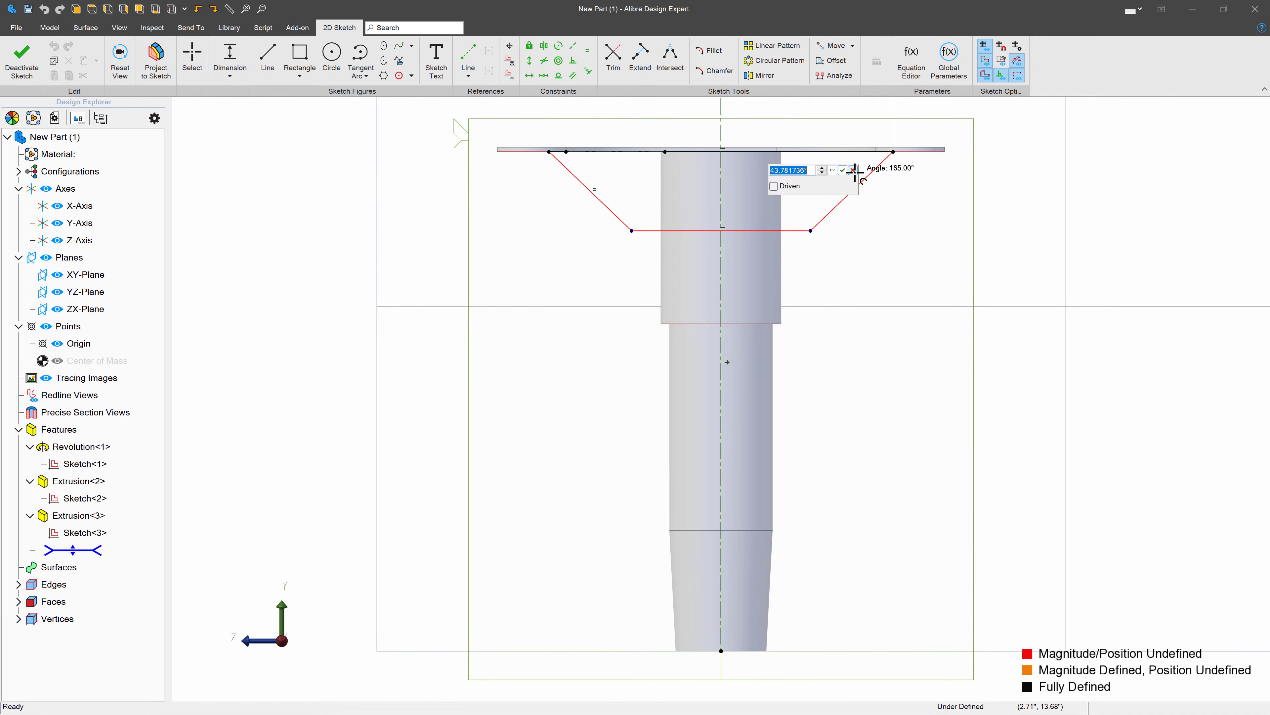
pyautogui.write('45')
pyautogui.press('Return')
pyautogui.moveTo(813, 232)
pyautogui.mouseDown()
pyautogui.moveTo(870, 262)
pyautogui.moveTo(841, 244)
pyautogui.moveTo(873, 228)
pyautogui.moveTo(856, 219)
pyautogui.moveTo(842, 232)
pyautogui.mouseUp()
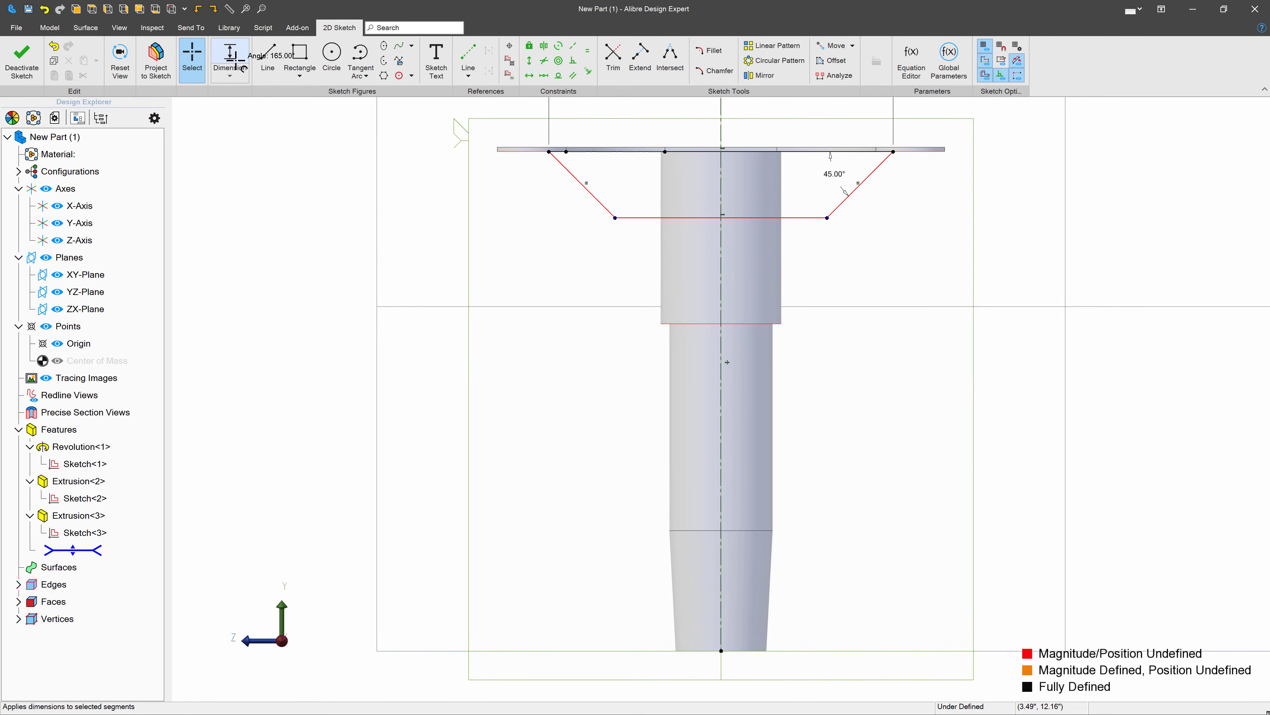
# - Dimension the trapezoid's vertical height as 2 inches and finish the sketch
pyautogui.click(825, 214)
pyautogui.click(894, 151)
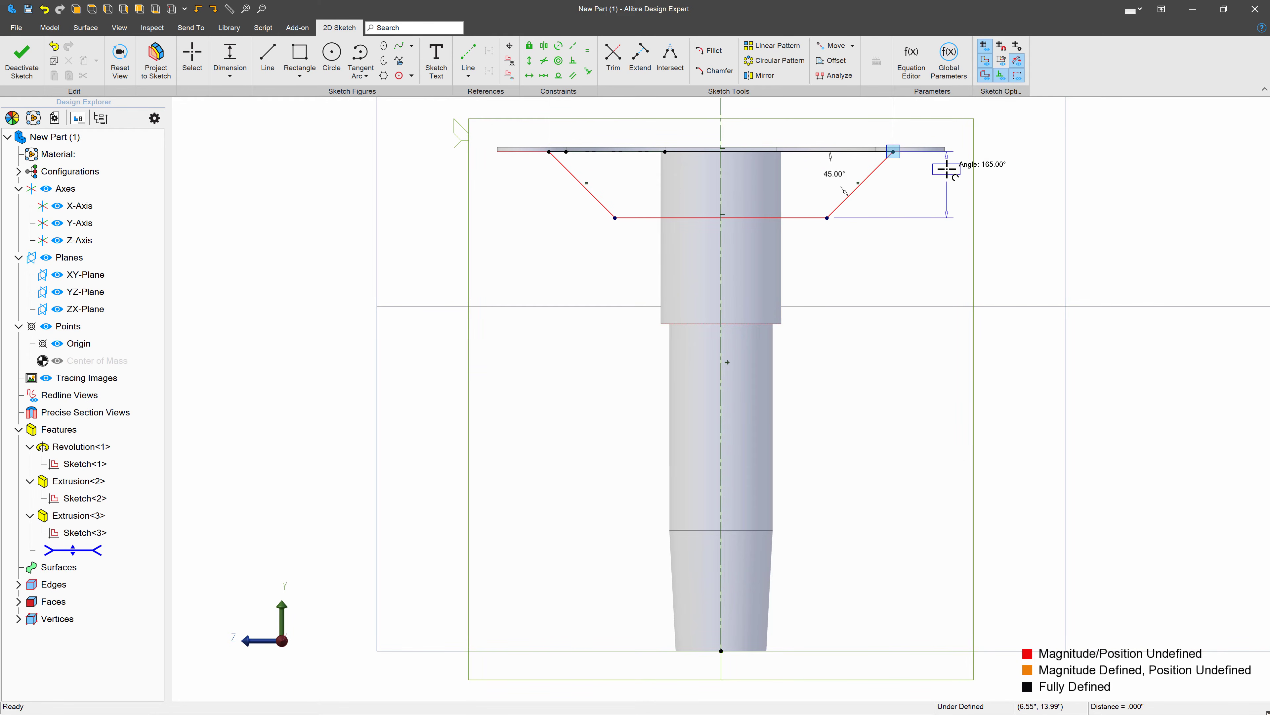
pyautogui.click(946, 170)
pyautogui.write('2')
pyautogui.press('Return')
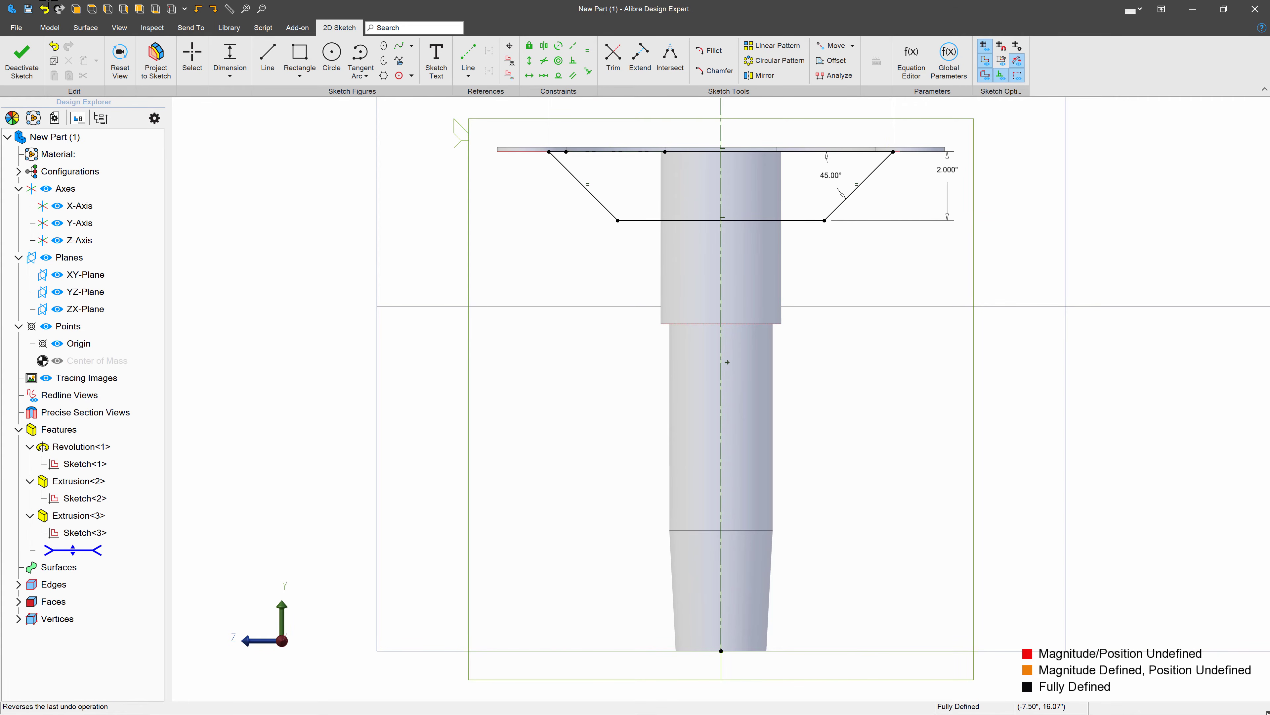
pyautogui.click(22, 64)
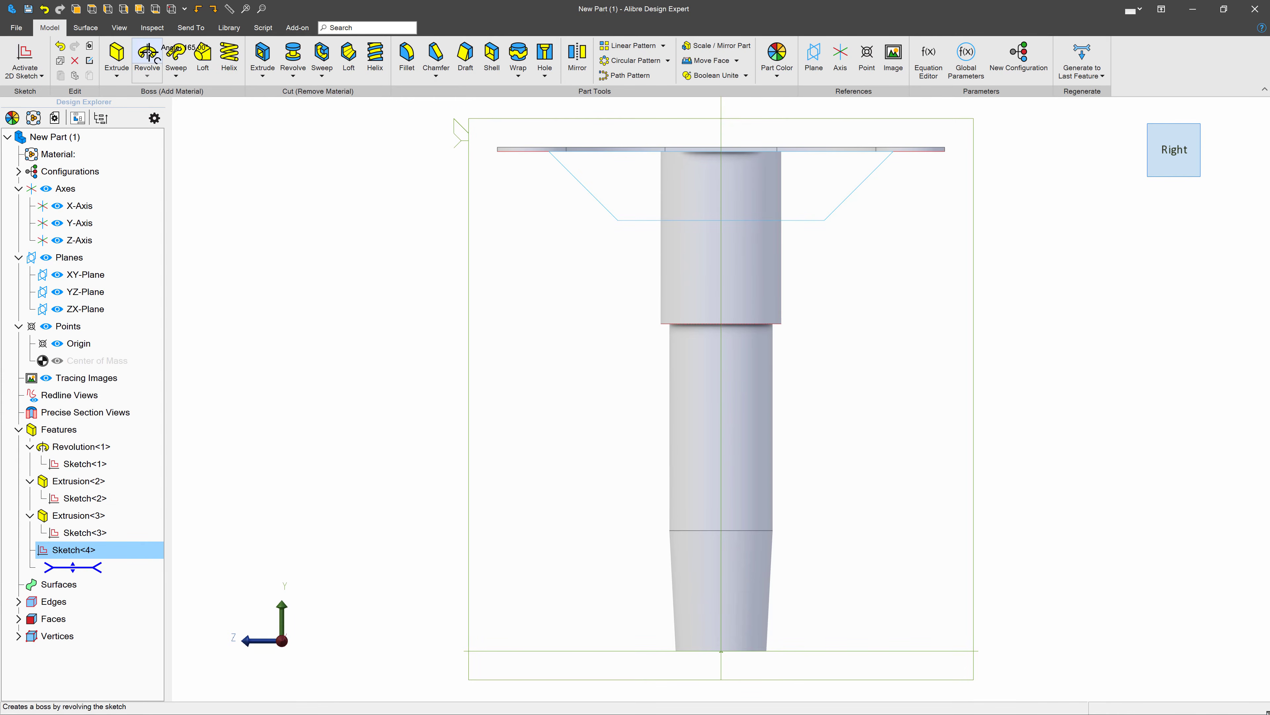
# - Extrude the trapezoid sketch as a Mid Plane boss with a depth of 4 inches
pyautogui.click(118, 56)
pyautogui.click(550, 269)
pyautogui.click(534, 286)
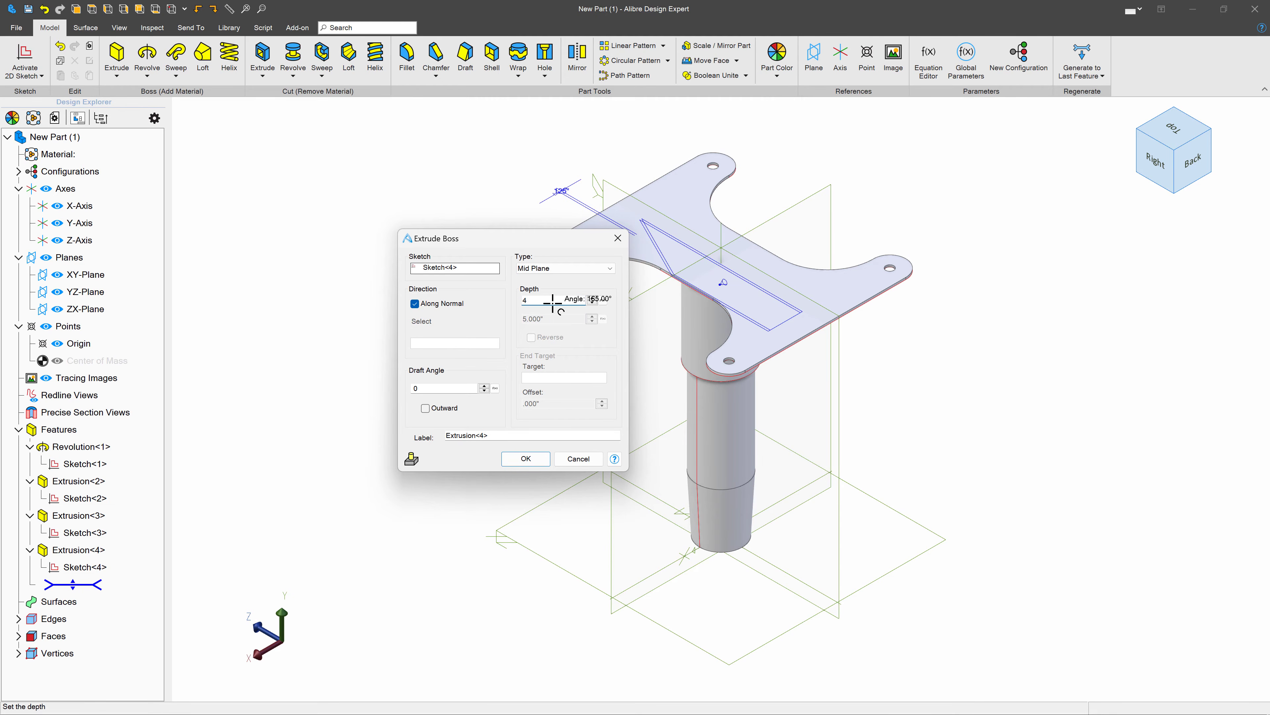
pyautogui.click(459, 265)
pyautogui.moveTo(780, 423)
pyautogui.mouseDown(button='middle')
pyautogui.moveTo(751, 406)
pyautogui.moveTo(619, 407)
pyautogui.moveTo(637, 400)
pyautogui.mouseUp(button='middle')
pyautogui.click(520, 459)
pyautogui.scroll(4, 775, 295)
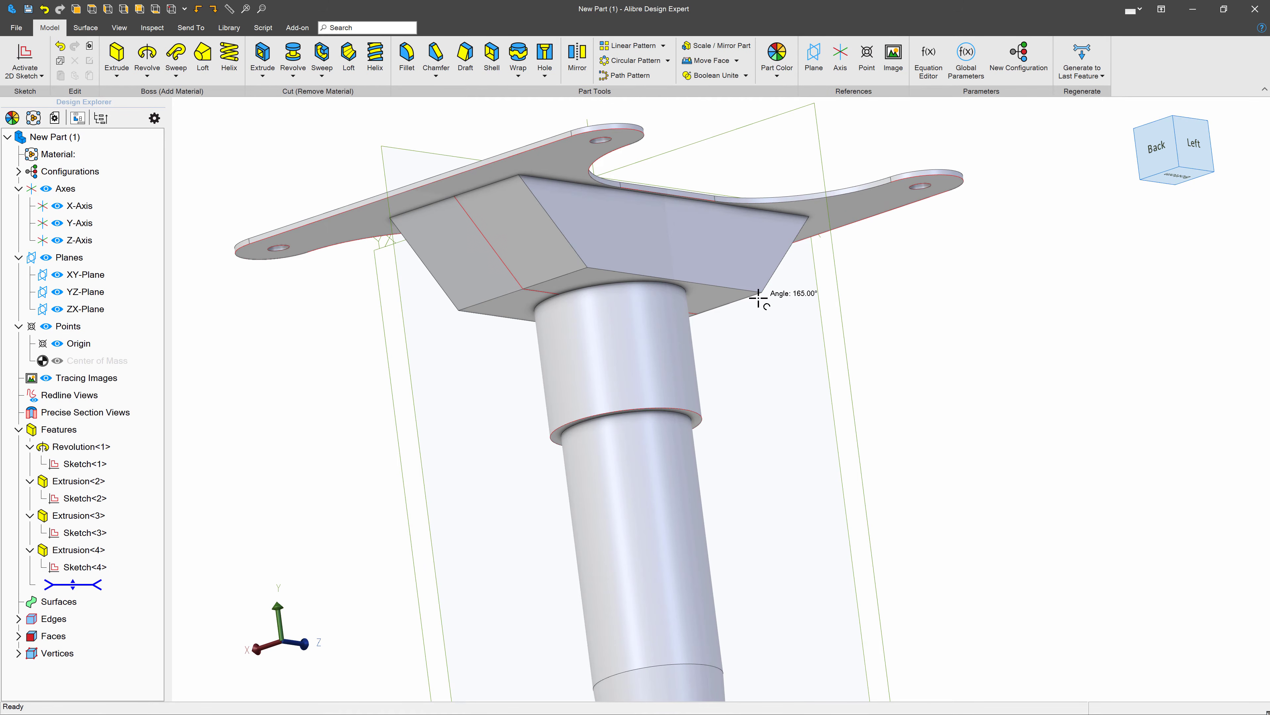
pyautogui.scroll(-4, 765, 300)
pyautogui.scroll(2, 775, 303)
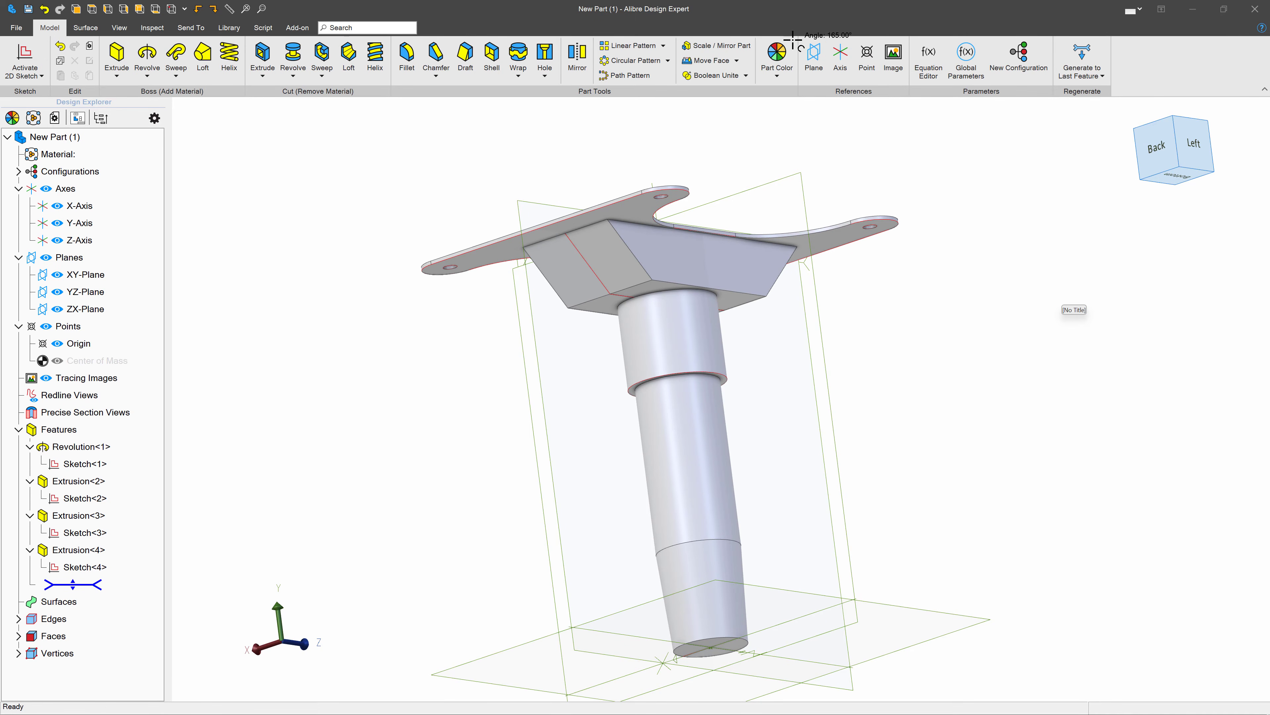
# - Insert a reference plane offset 1.5 inches from the plate's outer face, reversed toward the shaft
pyautogui.click(814, 53)
pyautogui.moveTo(754, 107); pyautogui.dragTo(749, 209, button='middle')
pyautogui.click(760, 278)
pyautogui.moveTo(747, 330); pyautogui.dragTo(742, 297, button='middle')
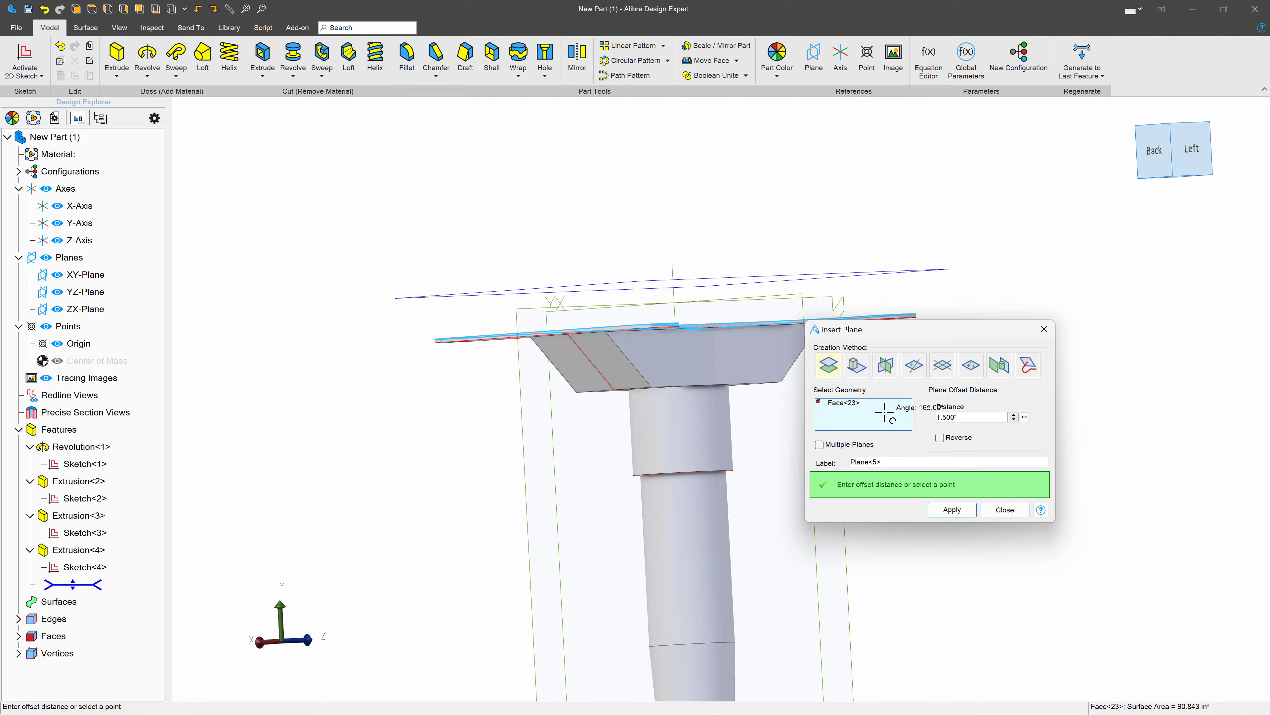
pyautogui.click(940, 437)
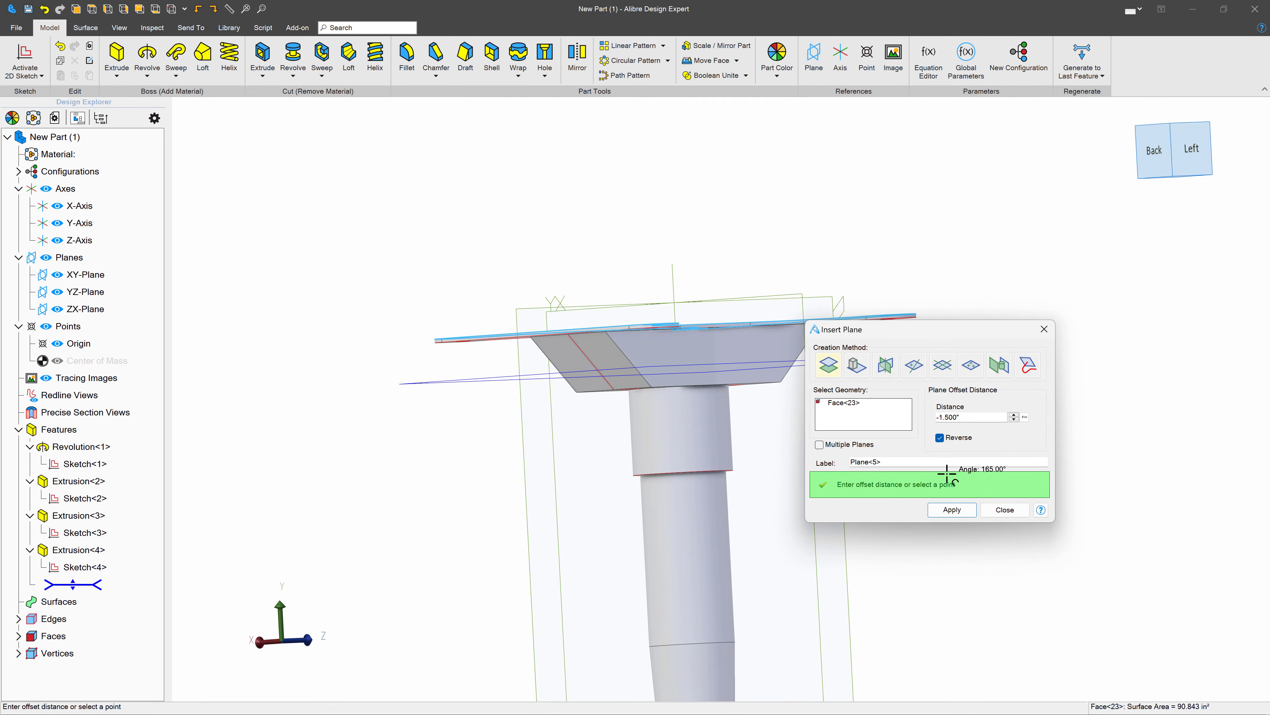
pyautogui.click(953, 509)
pyautogui.click(998, 507)
# - Start a sketch on the new offset plane and draw a horizontal line from the origin followed by an outward line slanted at about 50°
pyautogui.click(936, 356)
pyautogui.click(25, 58)
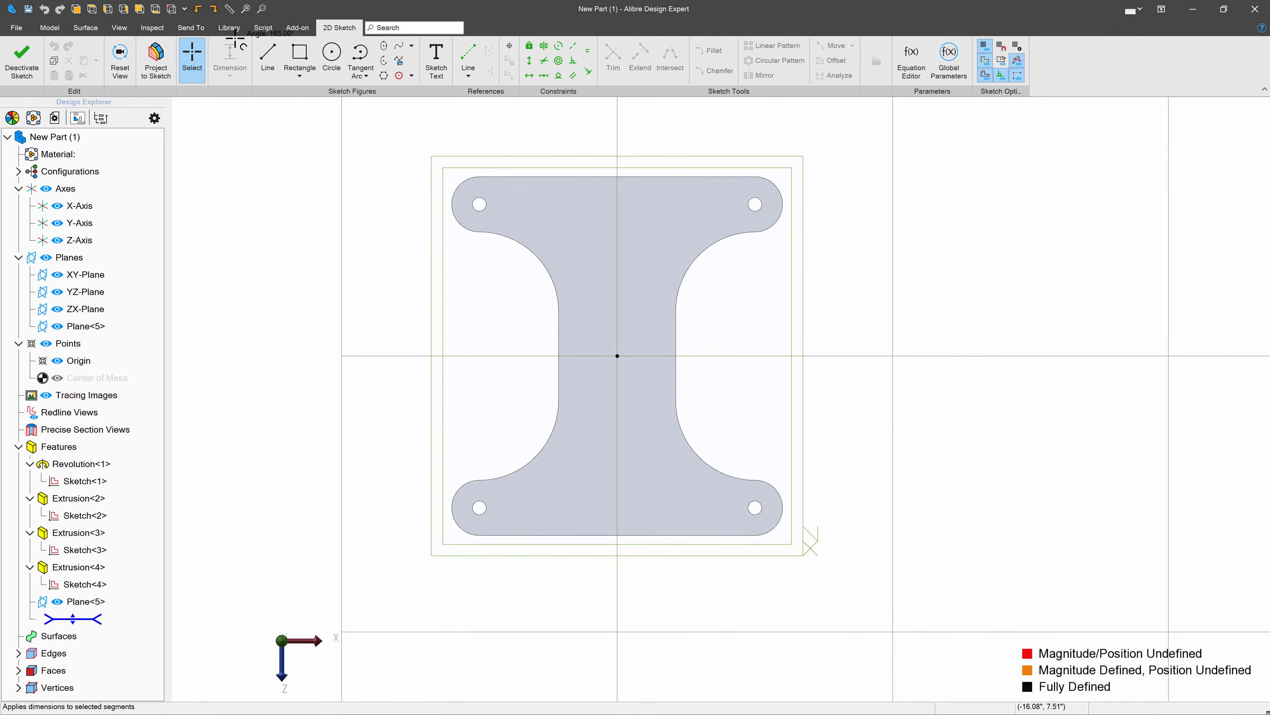
pyautogui.click(267, 57)
pyautogui.click(618, 355)
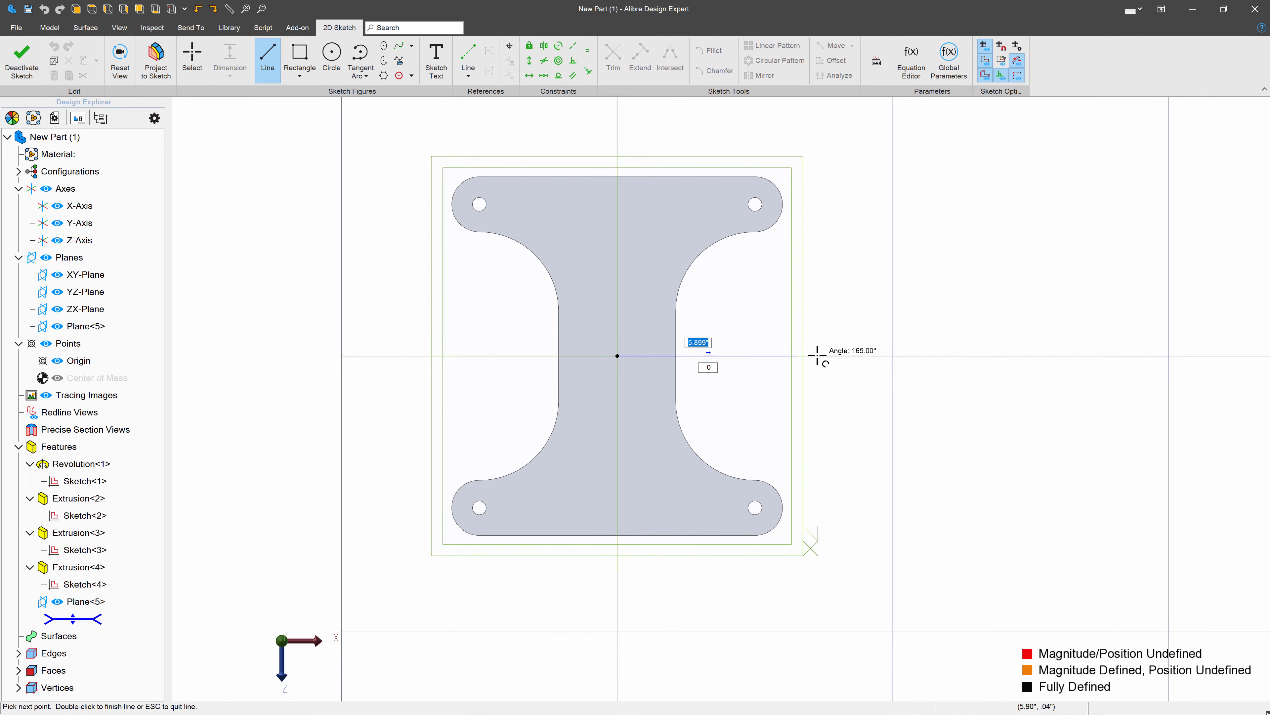
pyautogui.click(866, 356)
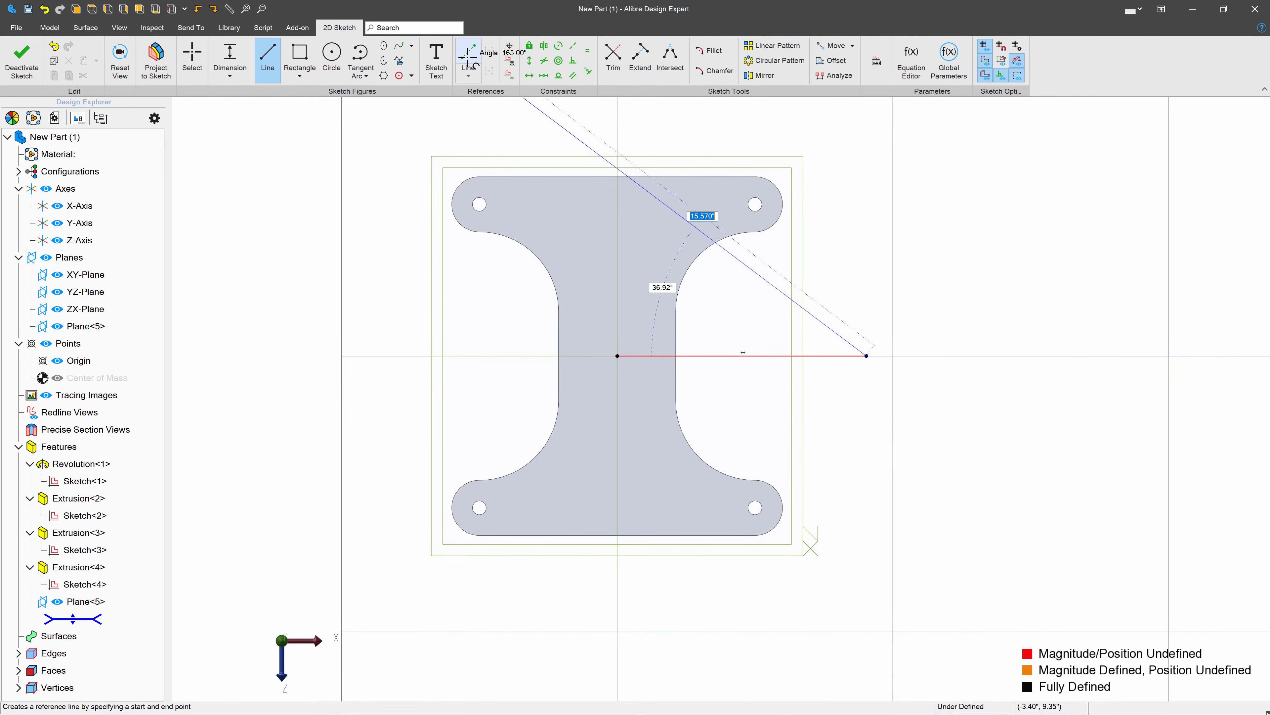
pyautogui.click(1021, 169)
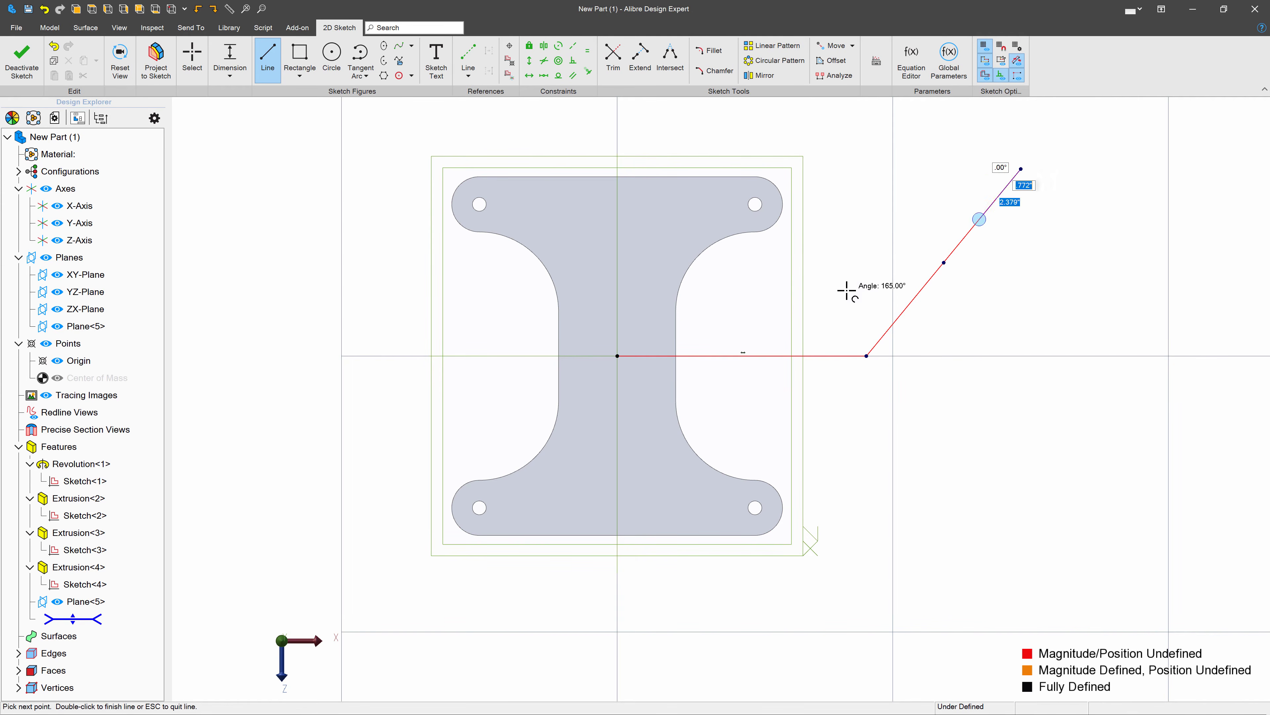
pyautogui.press('Escape')
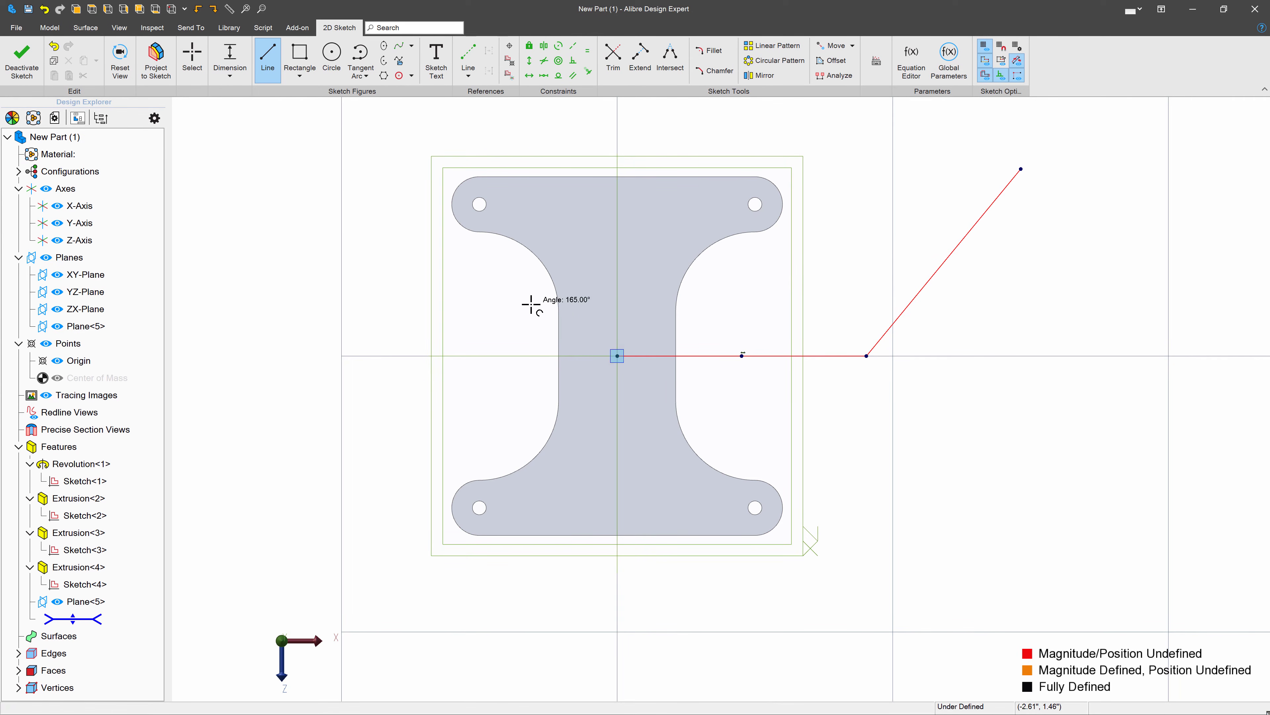
# - Dimension the horizontal line's length as 7.875 inches
pyautogui.click(236, 61)
pyautogui.click(759, 355)
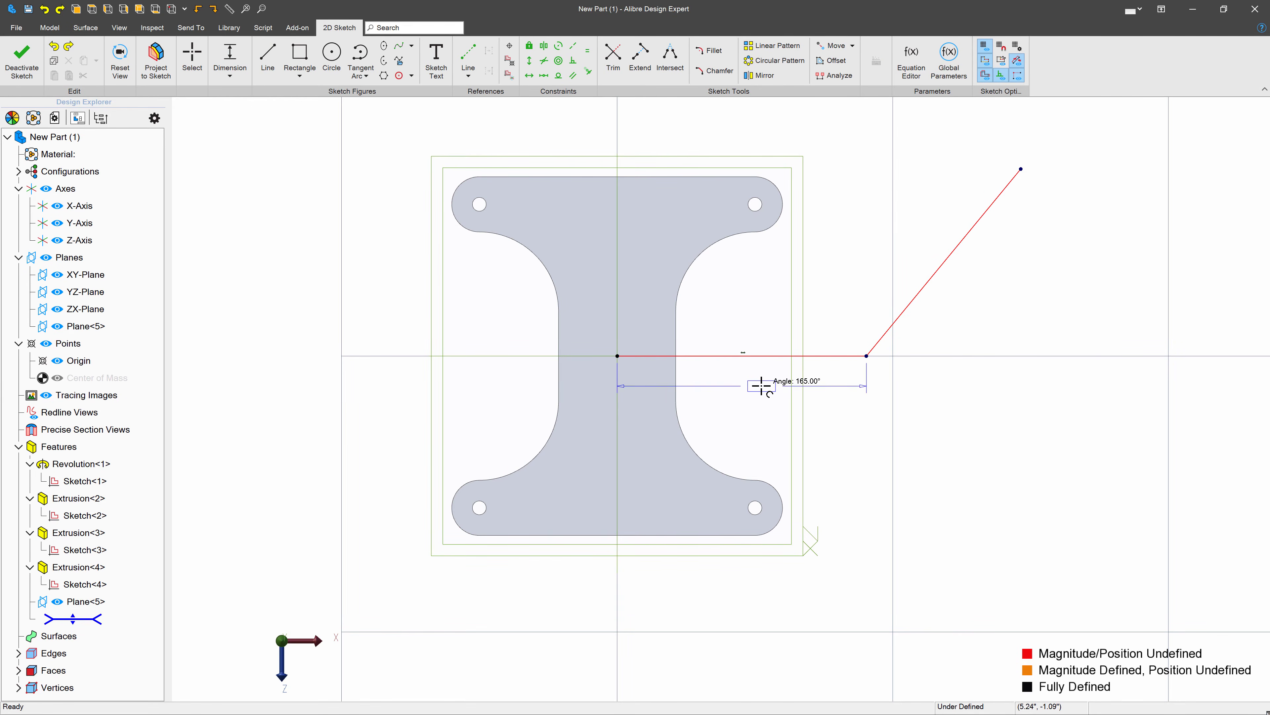
pyautogui.click(761, 385)
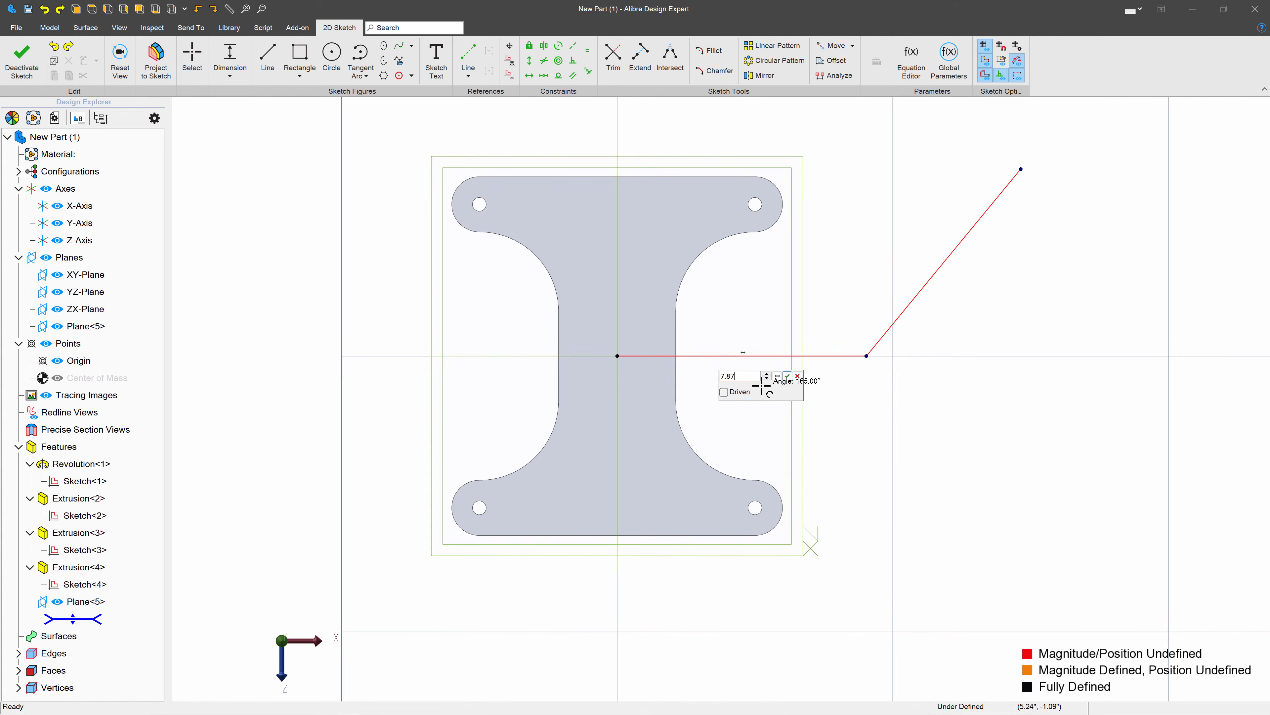
pyautogui.press('Return')
# - Dimension the angle between the slanted and horizontal lines as 45° and the slanted line's length as 5 inches
pyautogui.click(857, 328)
pyautogui.click(927, 325)
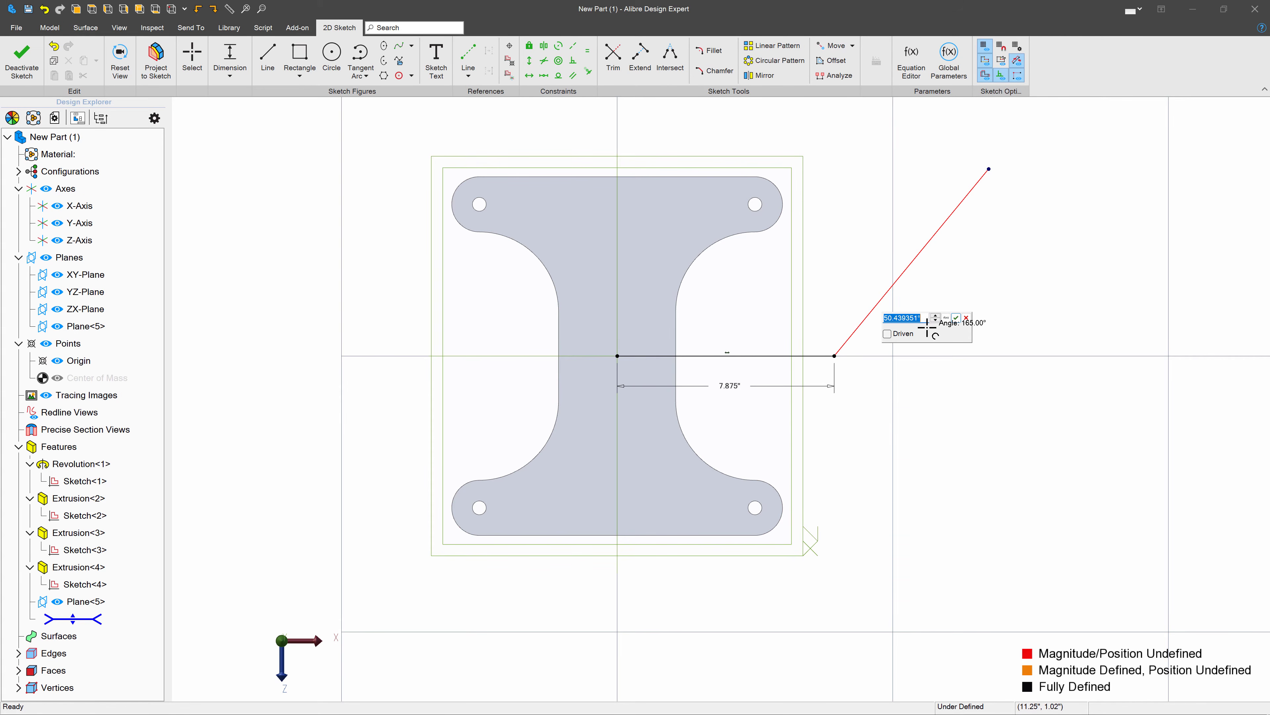
pyautogui.press('Return')
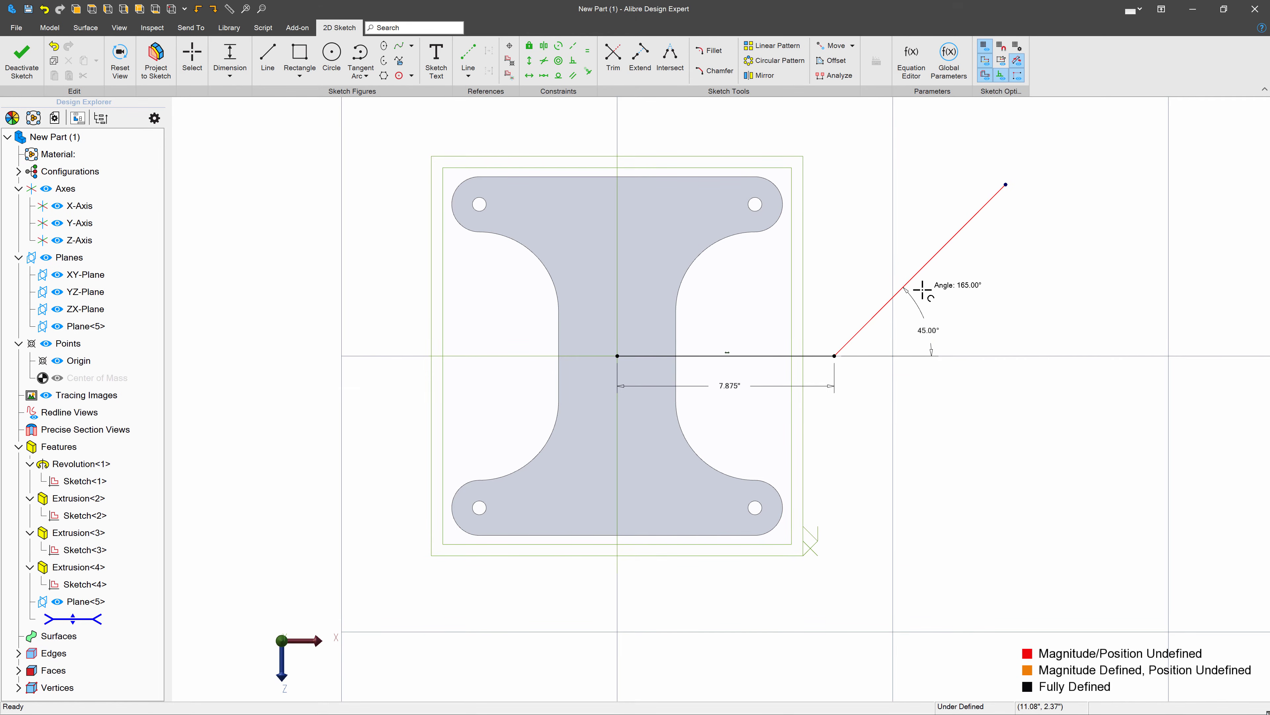
pyautogui.click(922, 274)
pyautogui.click(873, 243)
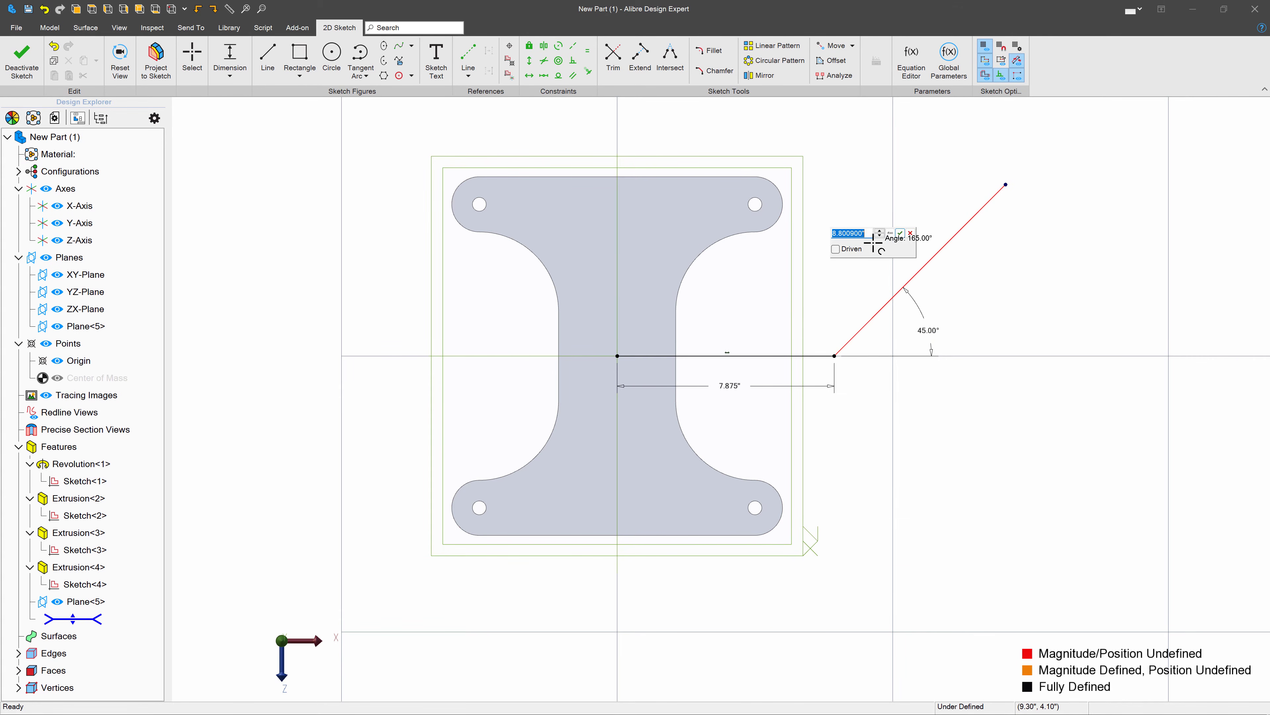
pyautogui.write('5')
pyautogui.press('Return')
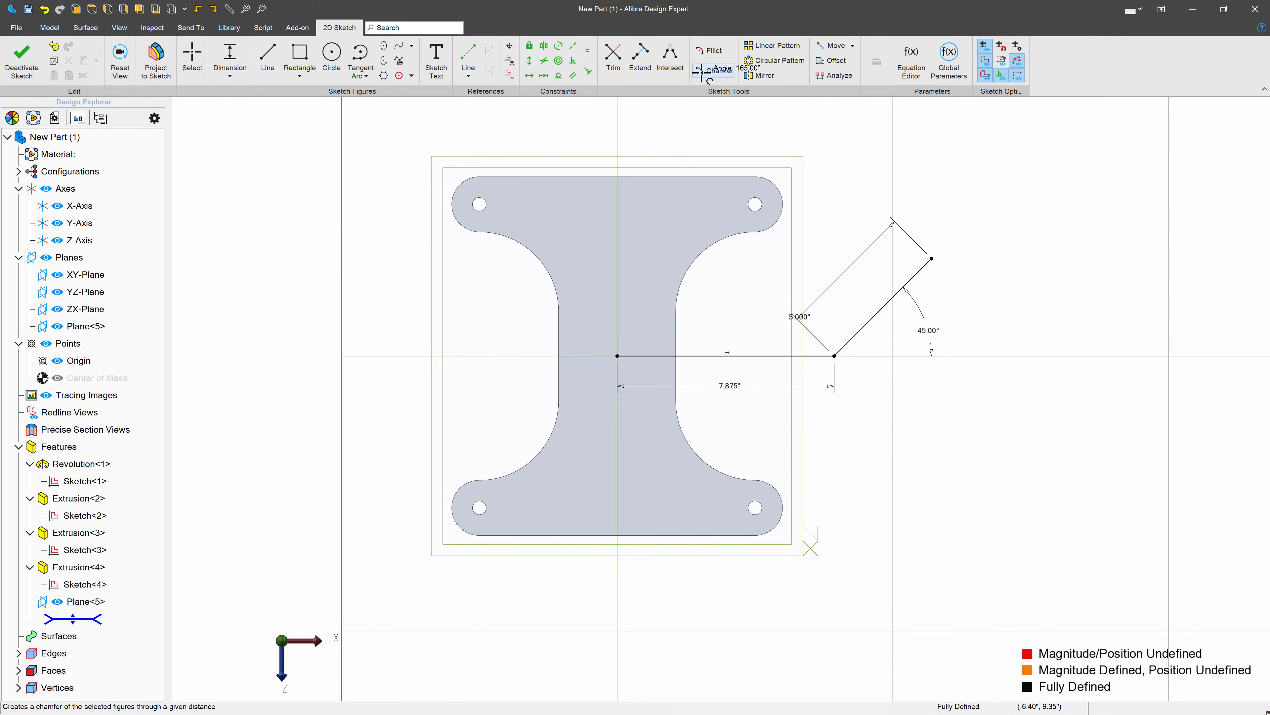
# - Fillet the corner between the two path lines with a 1.5 inch radius and finish the sketch
pyautogui.click(709, 50)
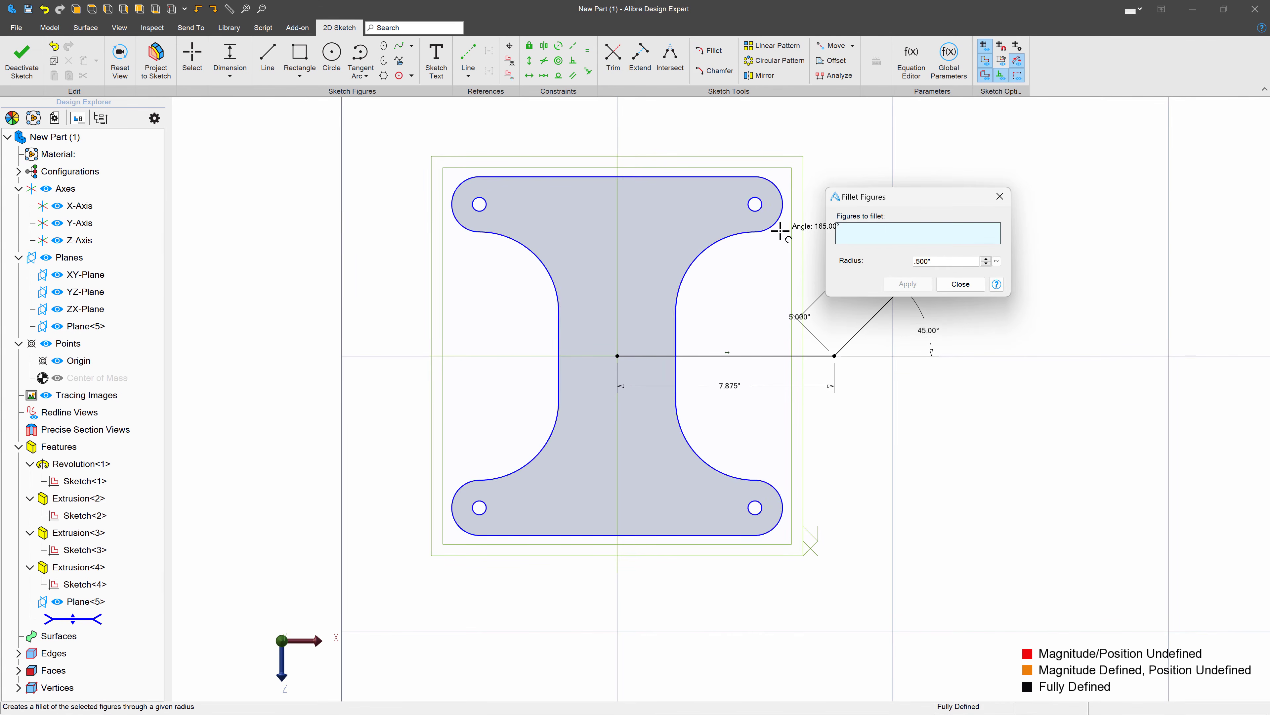
pyautogui.click(866, 330)
pyautogui.click(804, 356)
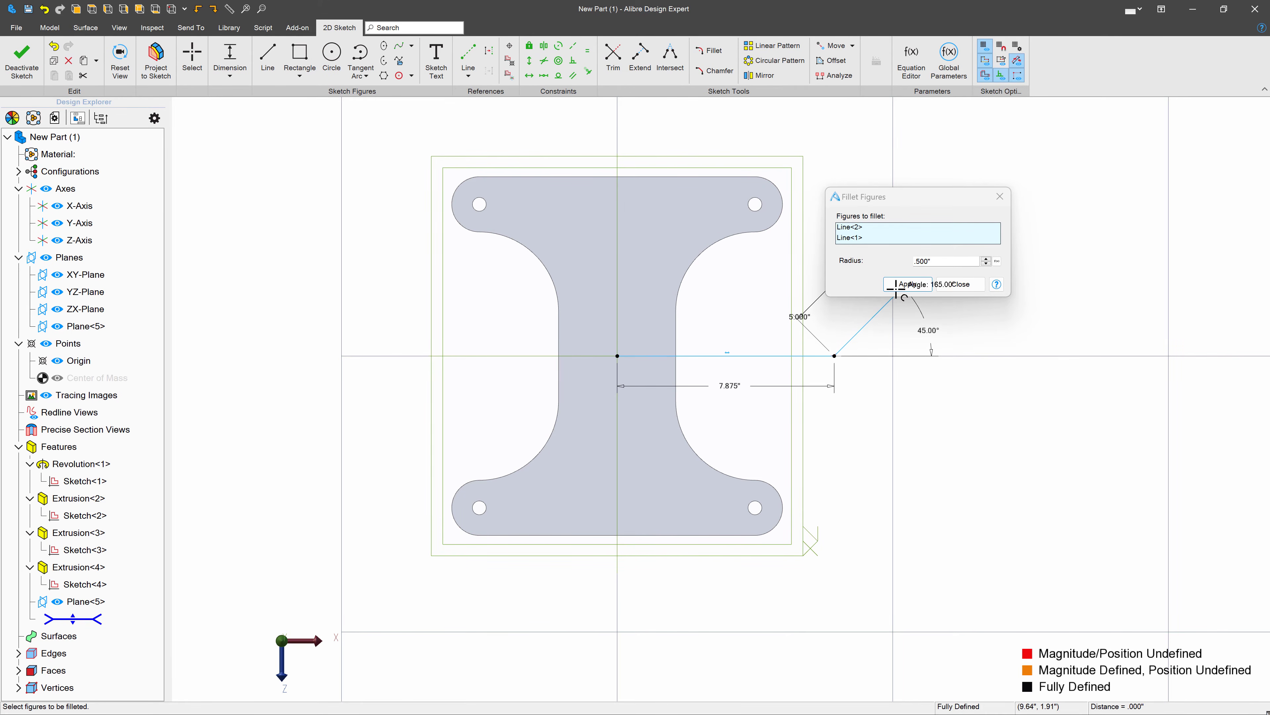
pyautogui.moveTo(938, 259); pyautogui.dragTo(824, 253)
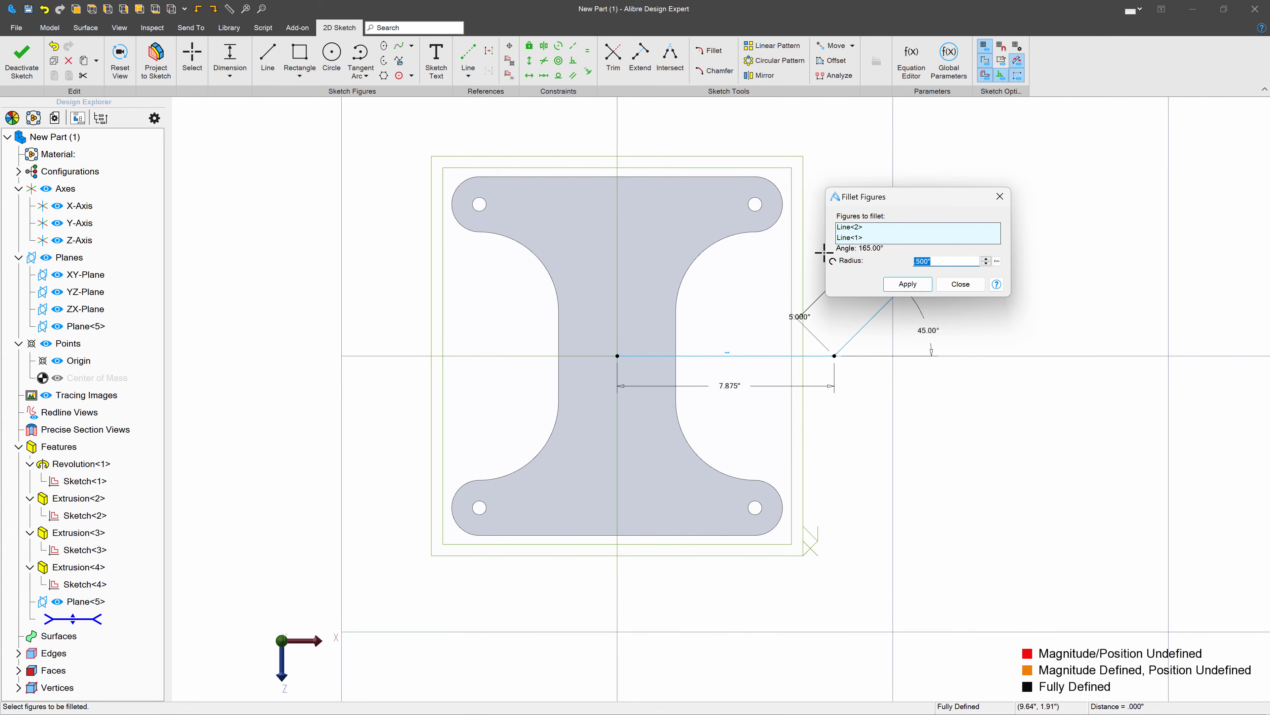
pyautogui.click(925, 284)
pyautogui.click(972, 284)
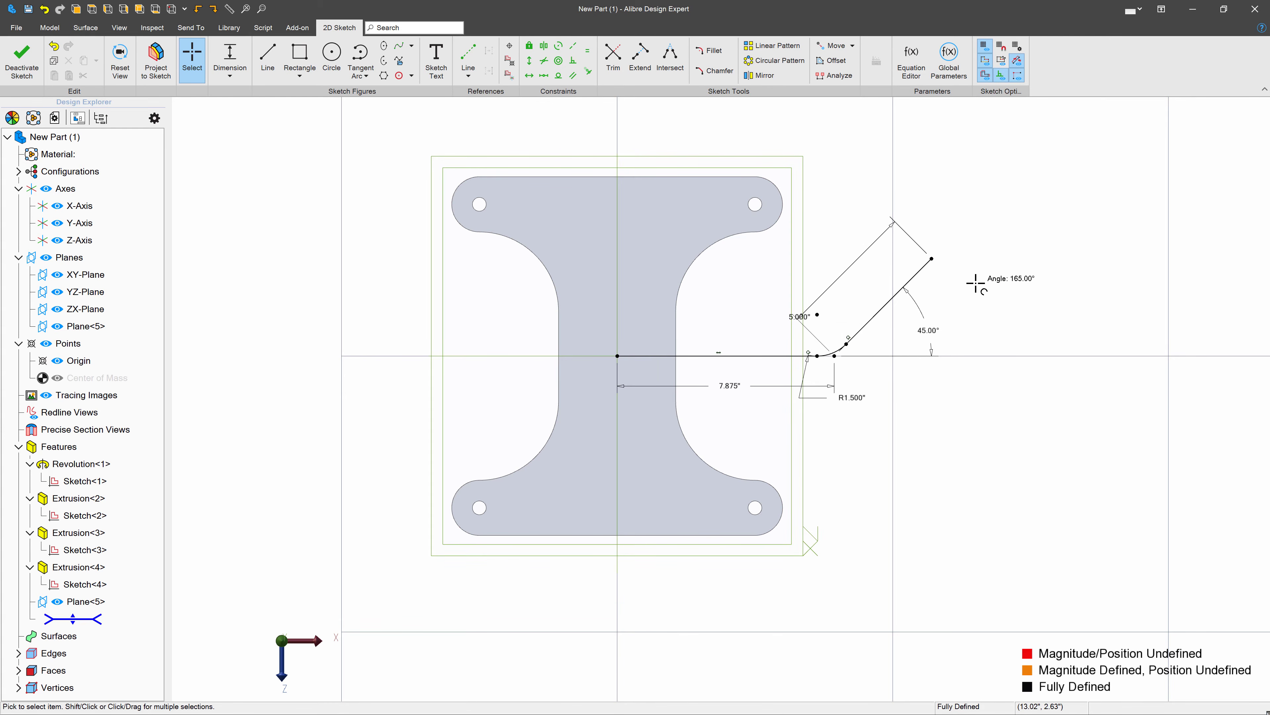
pyautogui.click(22, 59)
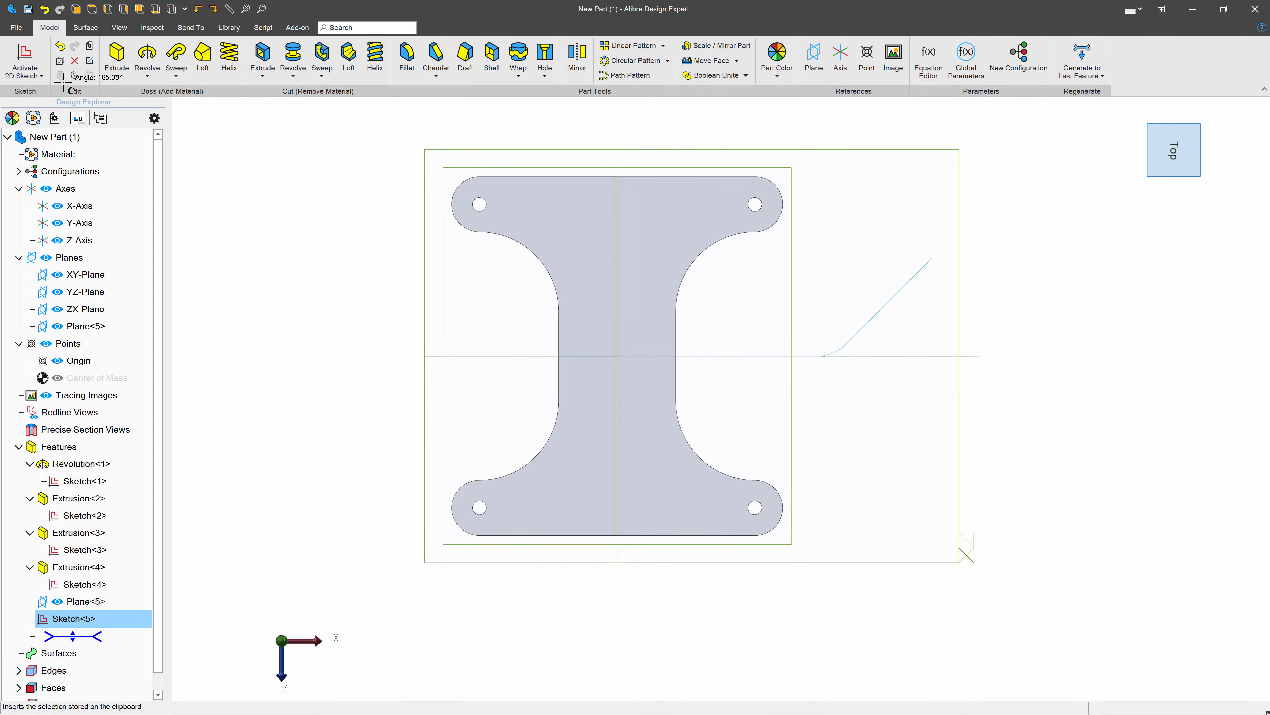
# - Start a sketch on the YZ-Plane and project only the path's straight line from the origin into it as a reference figure
pyautogui.click(617, 156)
pyautogui.click(21, 59)
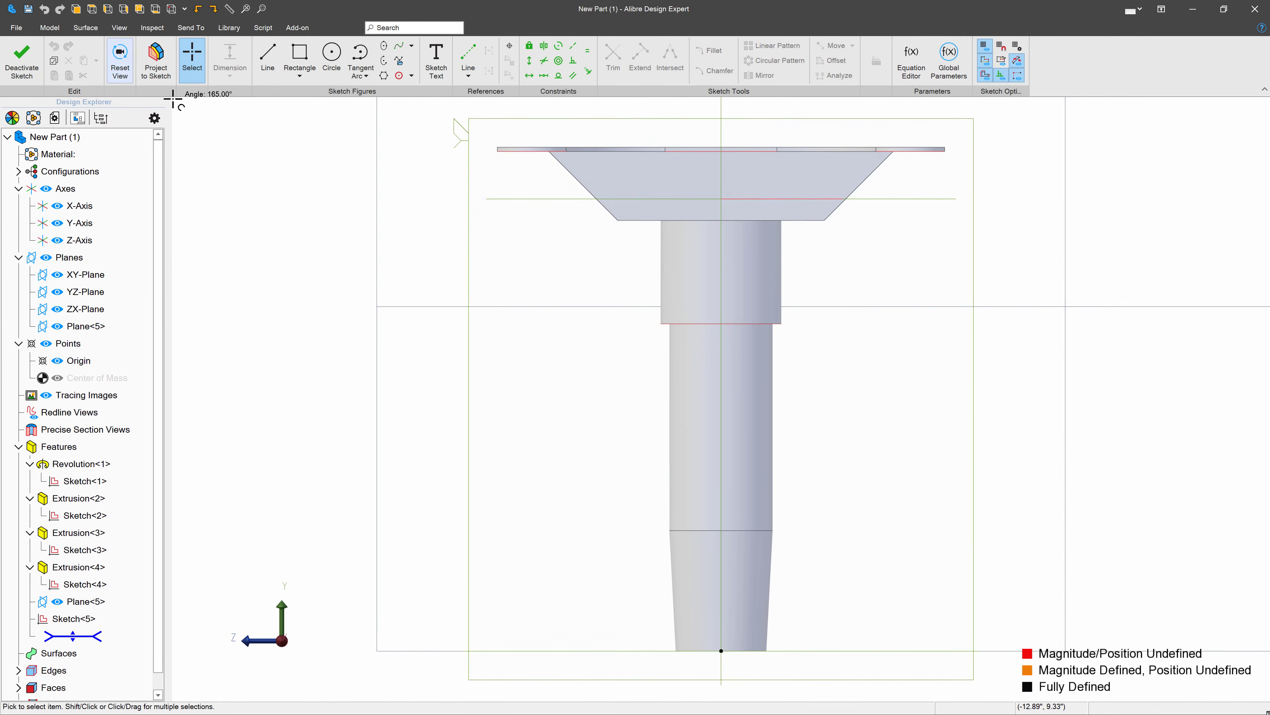
pyautogui.moveTo(666, 211); pyautogui.dragTo(667, 218, button='middle')
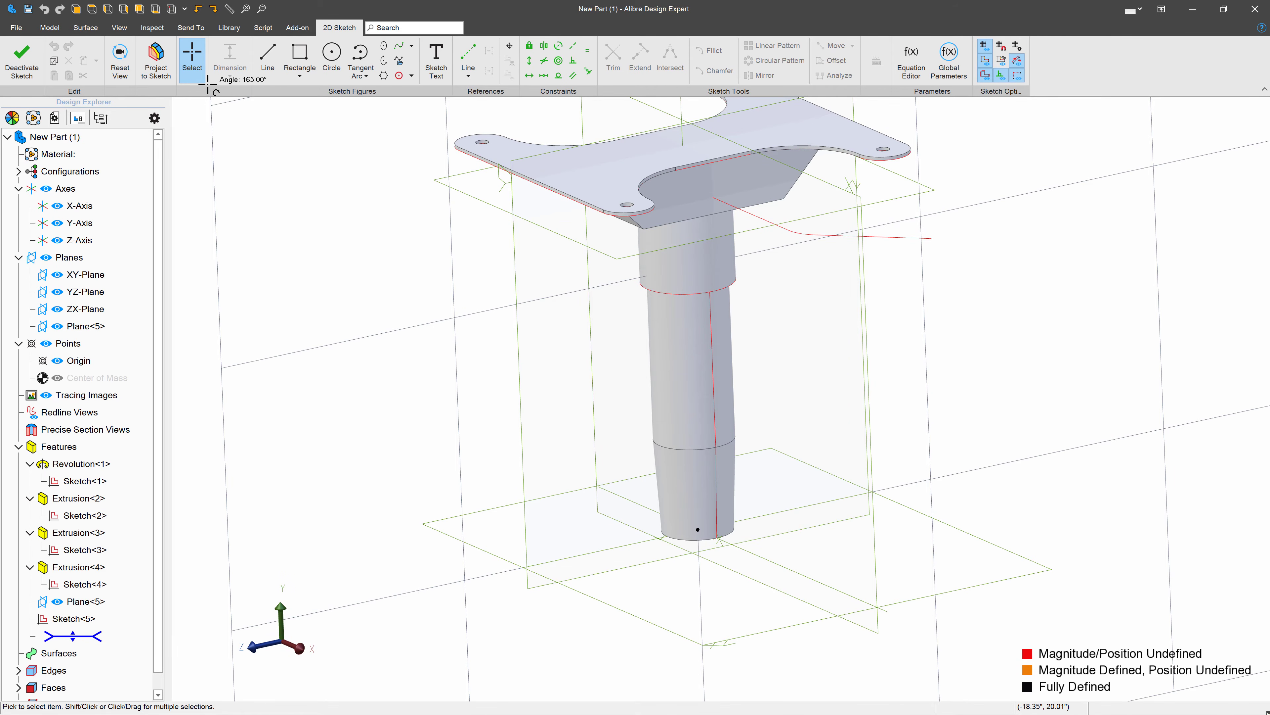
pyautogui.click(156, 56)
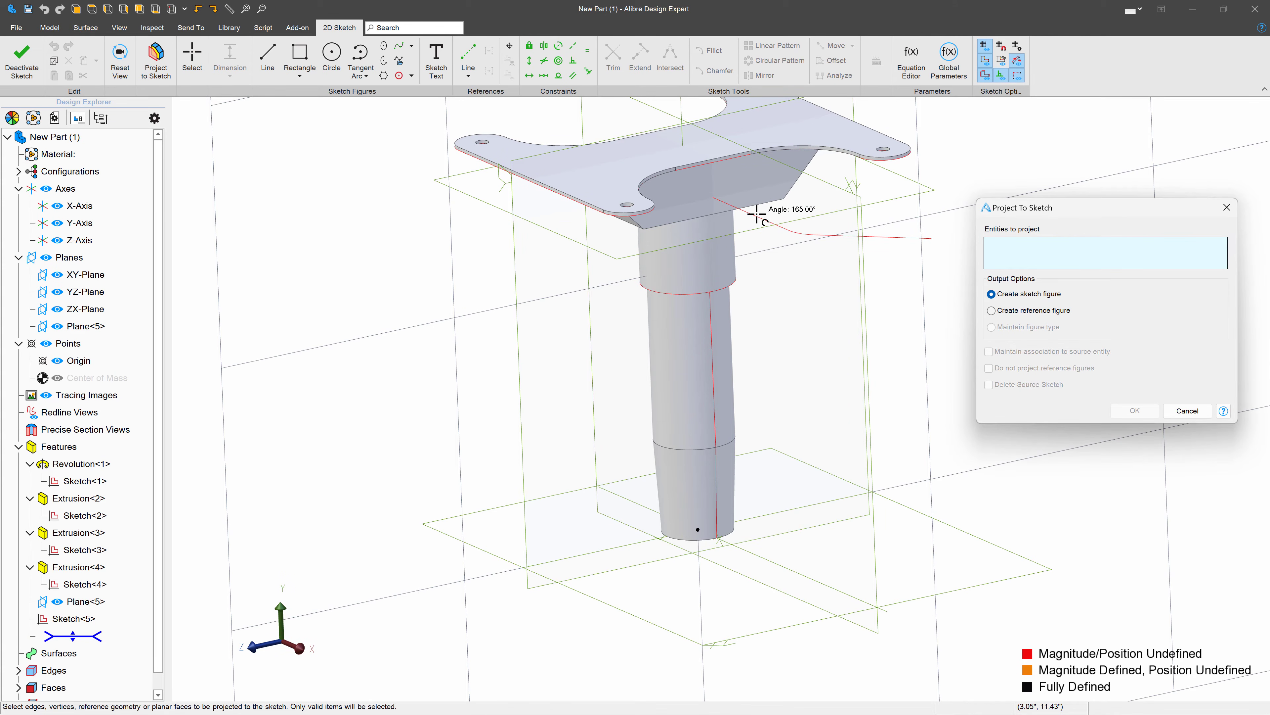
pyautogui.scroll(5, 803, 233)
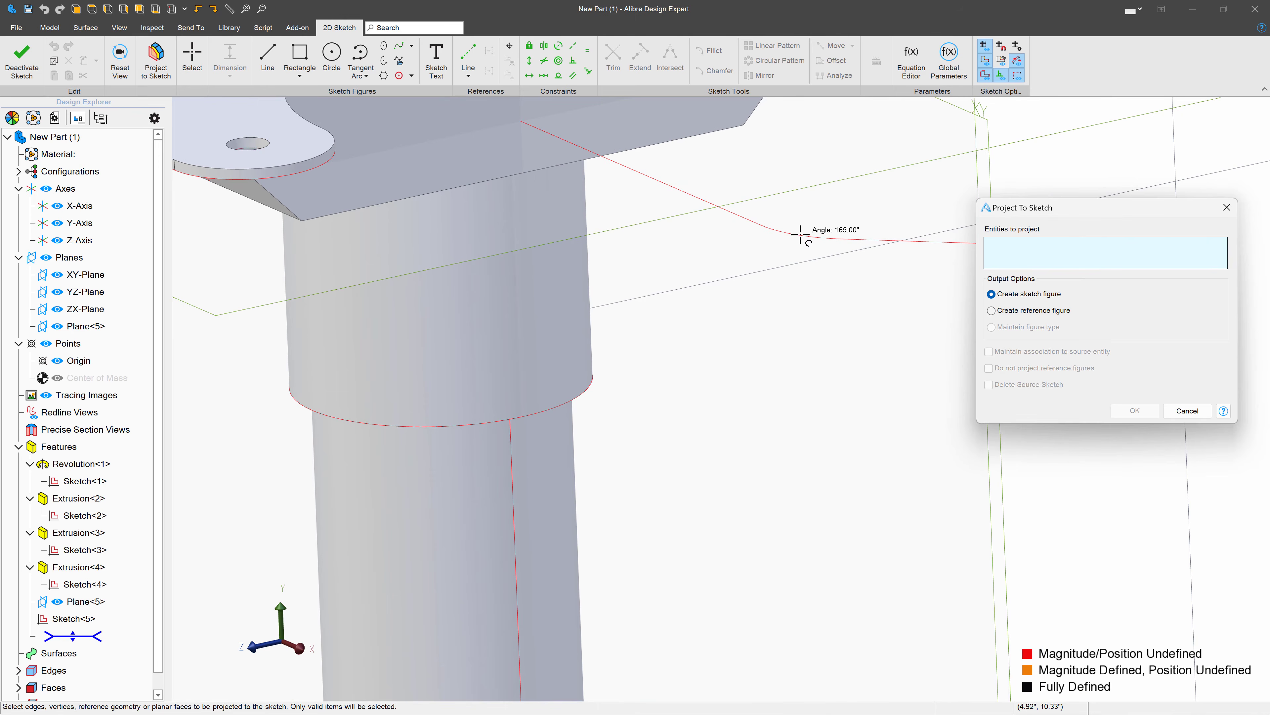
pyautogui.click(800, 235)
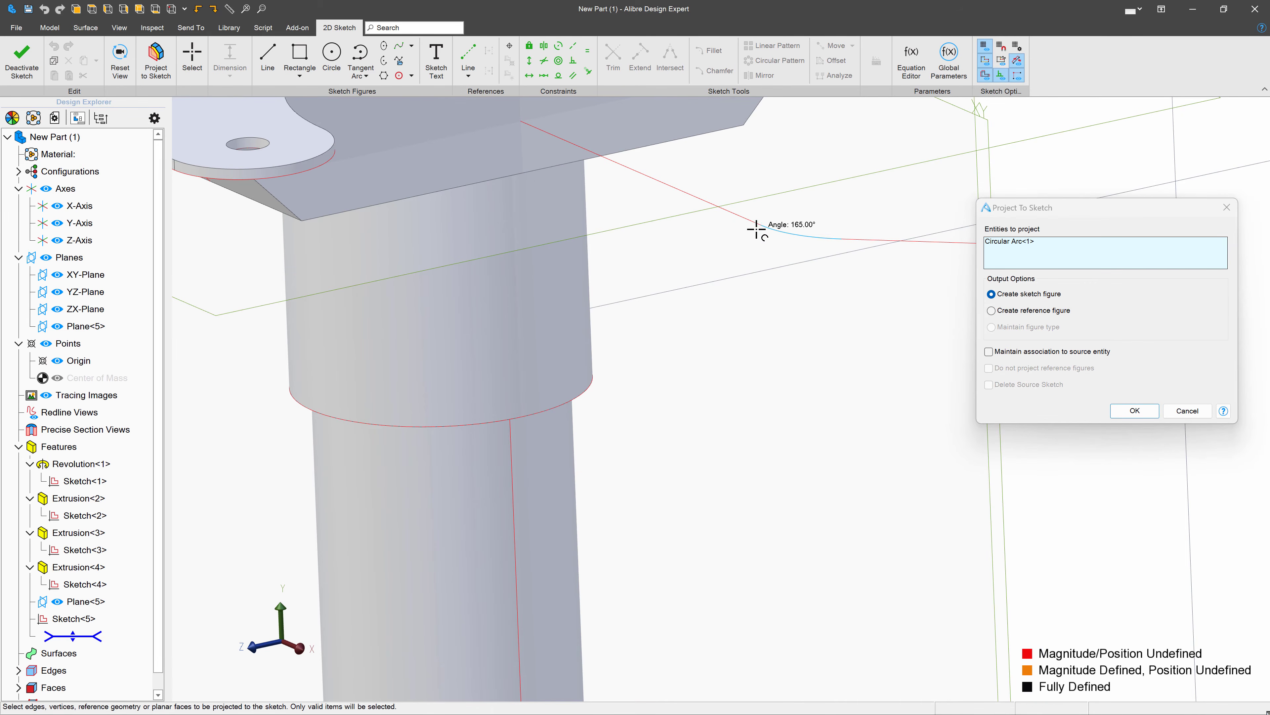
pyautogui.click(750, 218)
pyautogui.rightClick(1017, 243)
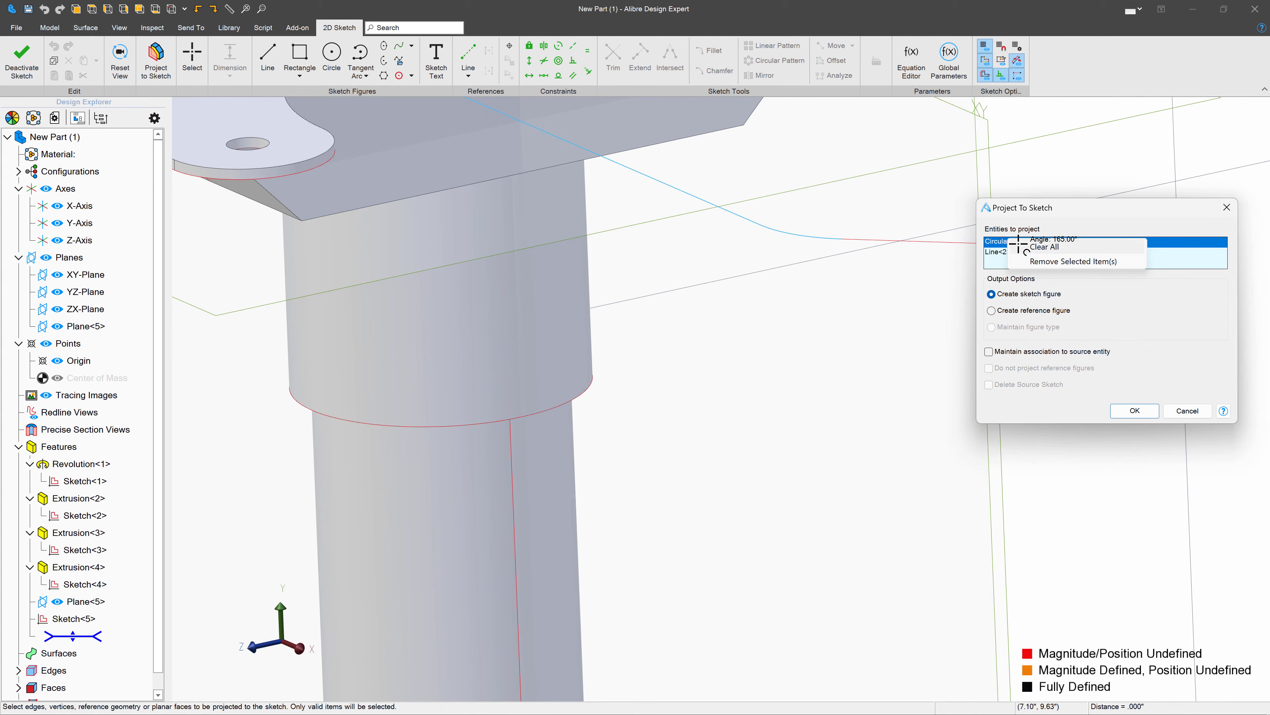
pyautogui.click(1060, 261)
pyautogui.click(990, 311)
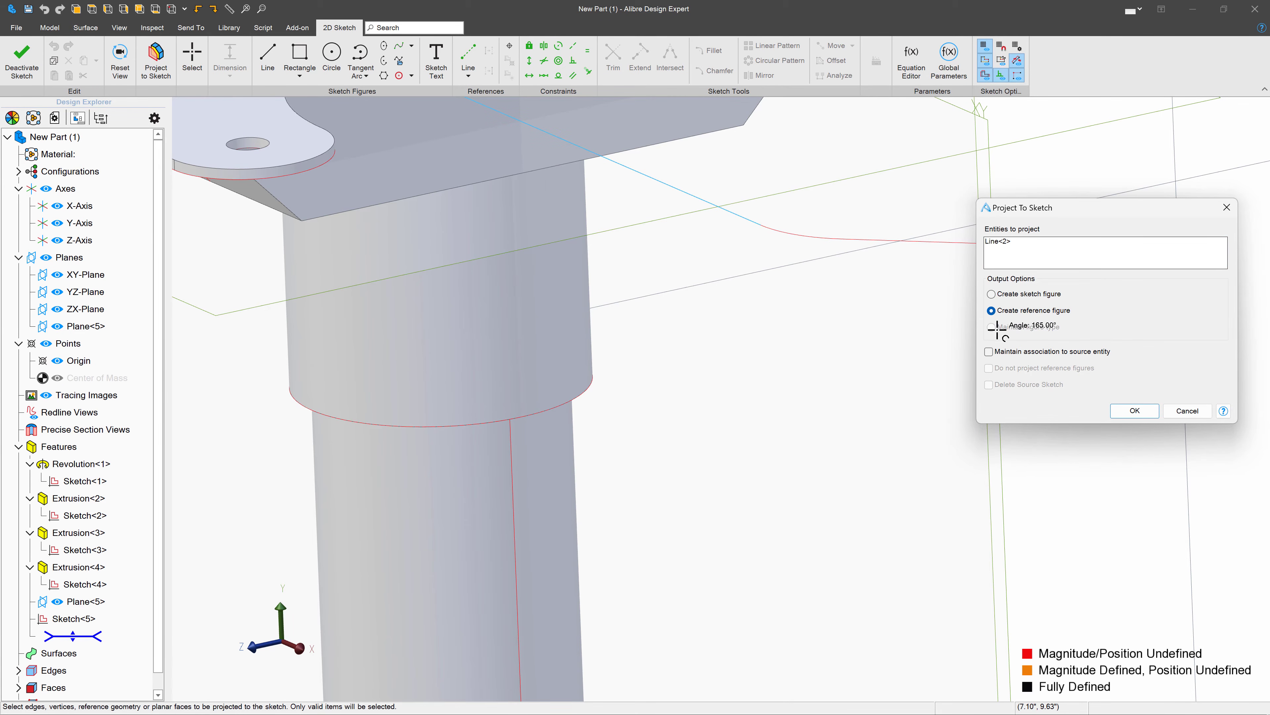
pyautogui.click(1134, 410)
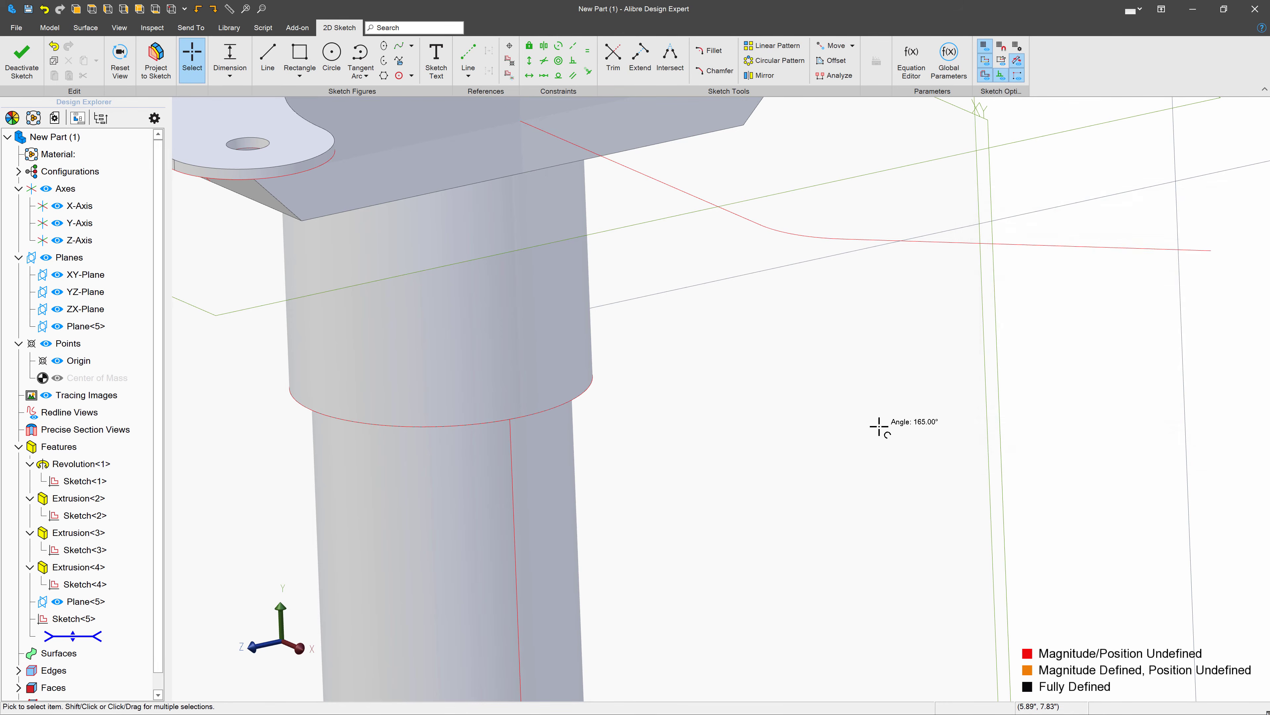
# - Draw a circle centred on the projected point and dimension its diameter as .125 inches
pyautogui.scroll(-5, 775, 317)
pyautogui.scroll(8, 630, 264)
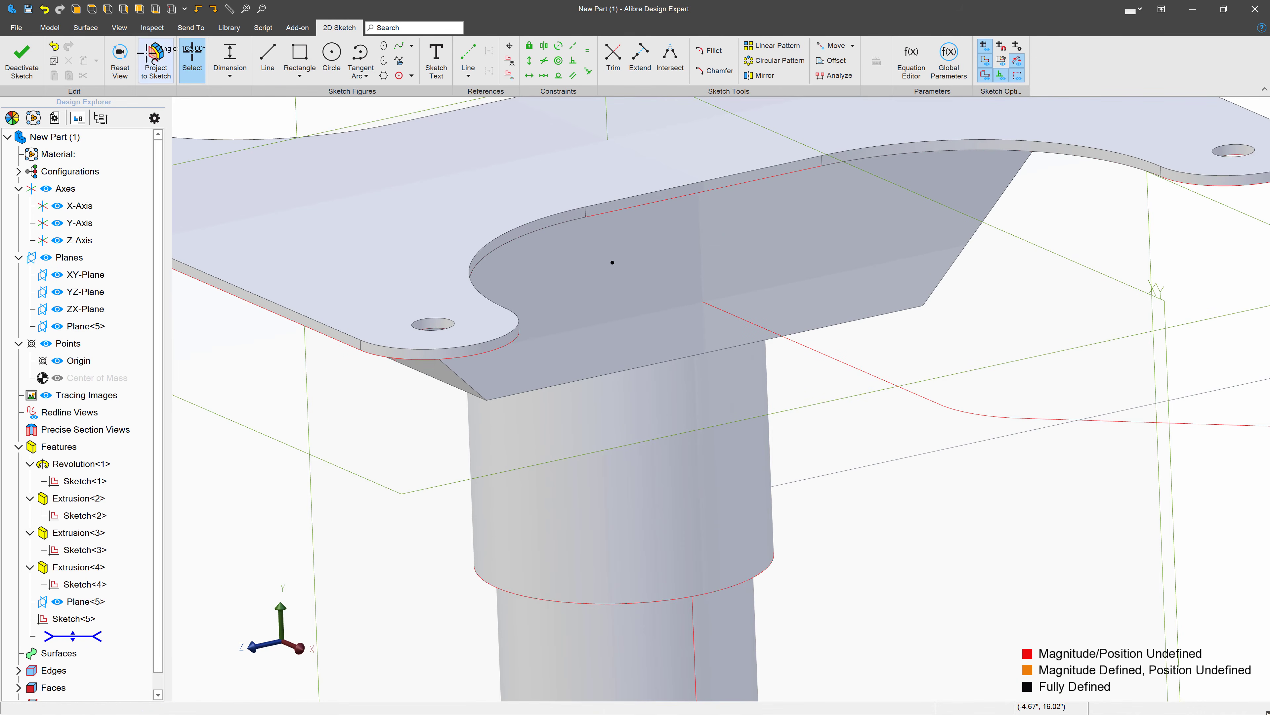
pyautogui.click(331, 59)
pyautogui.click(612, 262)
pyautogui.click(665, 216)
pyautogui.press('Escape')
pyautogui.doubleClick(665, 216)
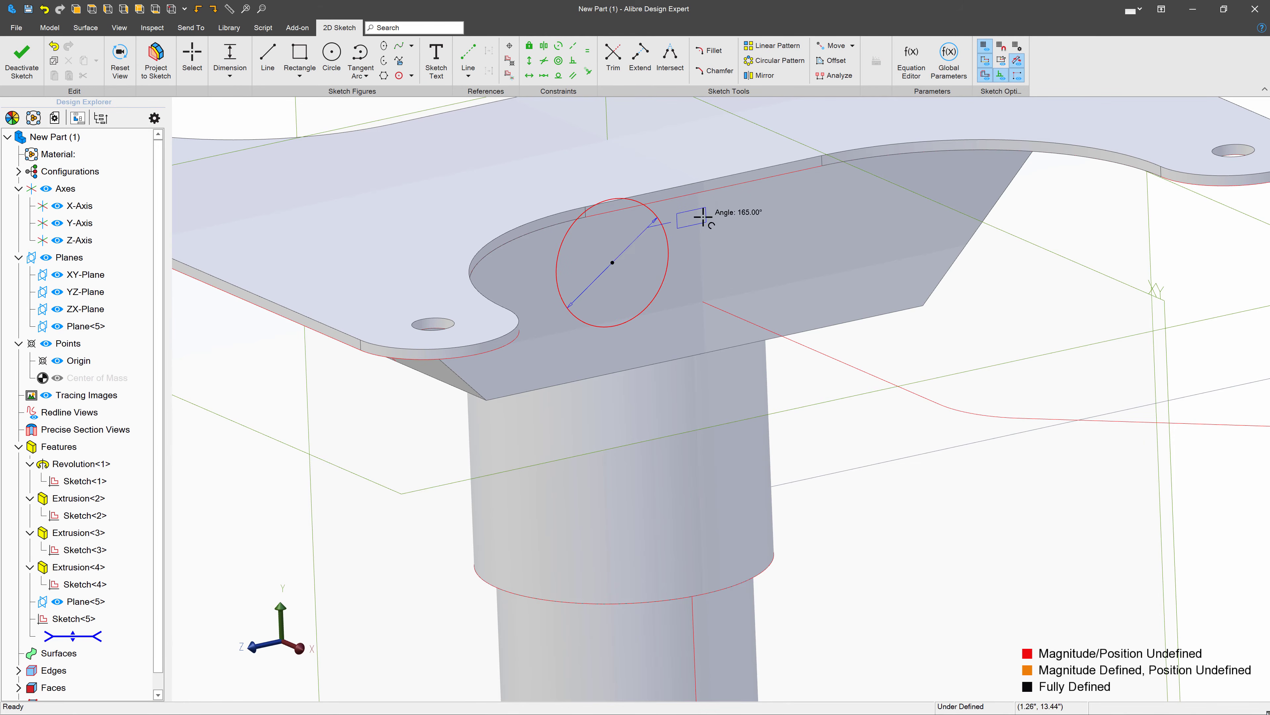
pyautogui.write('.125')
pyautogui.press('Return')
# - Set the circle's diameter to .165 inches and finish the sketch
pyautogui.scroll(-2, 505, 249)
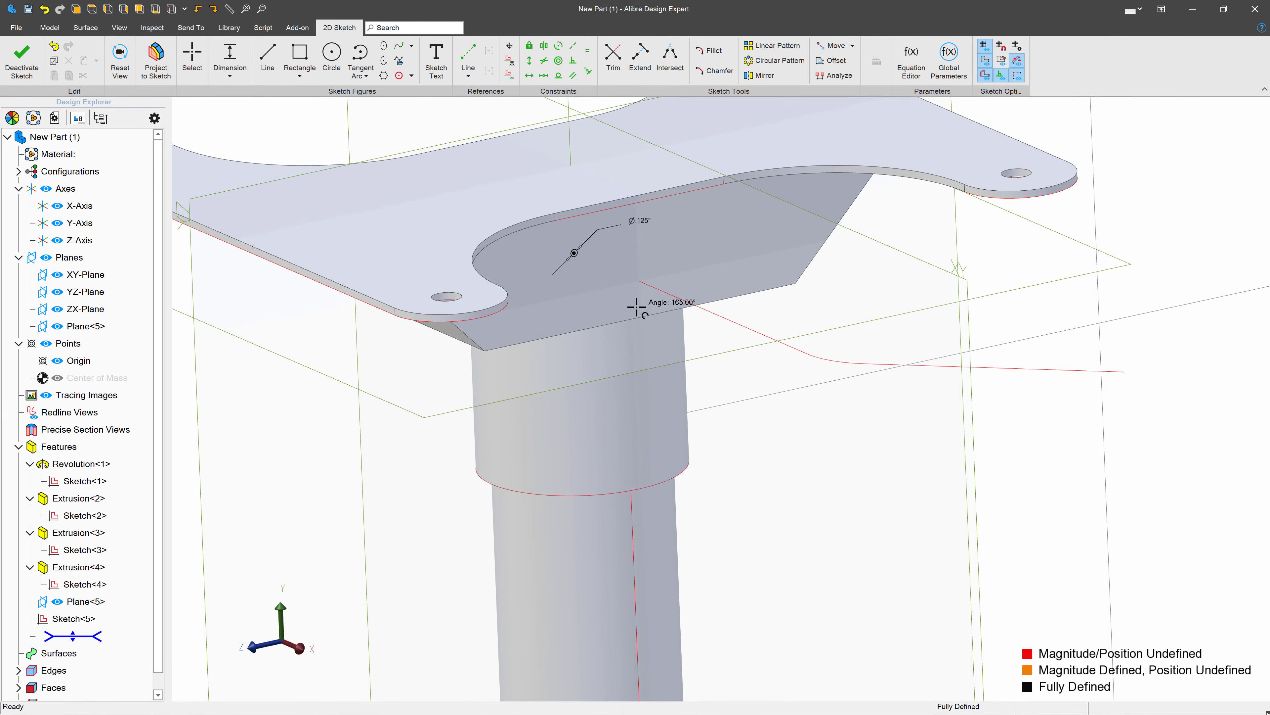
pyautogui.doubleClick(648, 221)
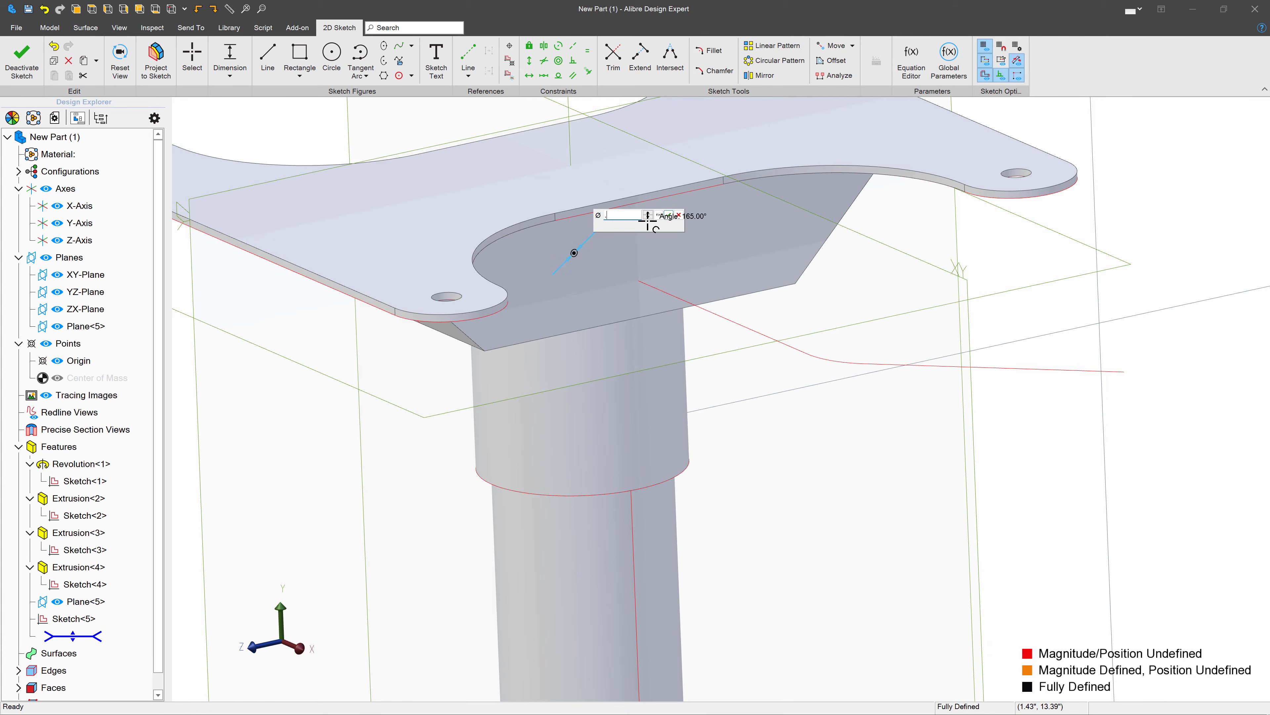
pyautogui.write('.165')
pyautogui.press('Return')
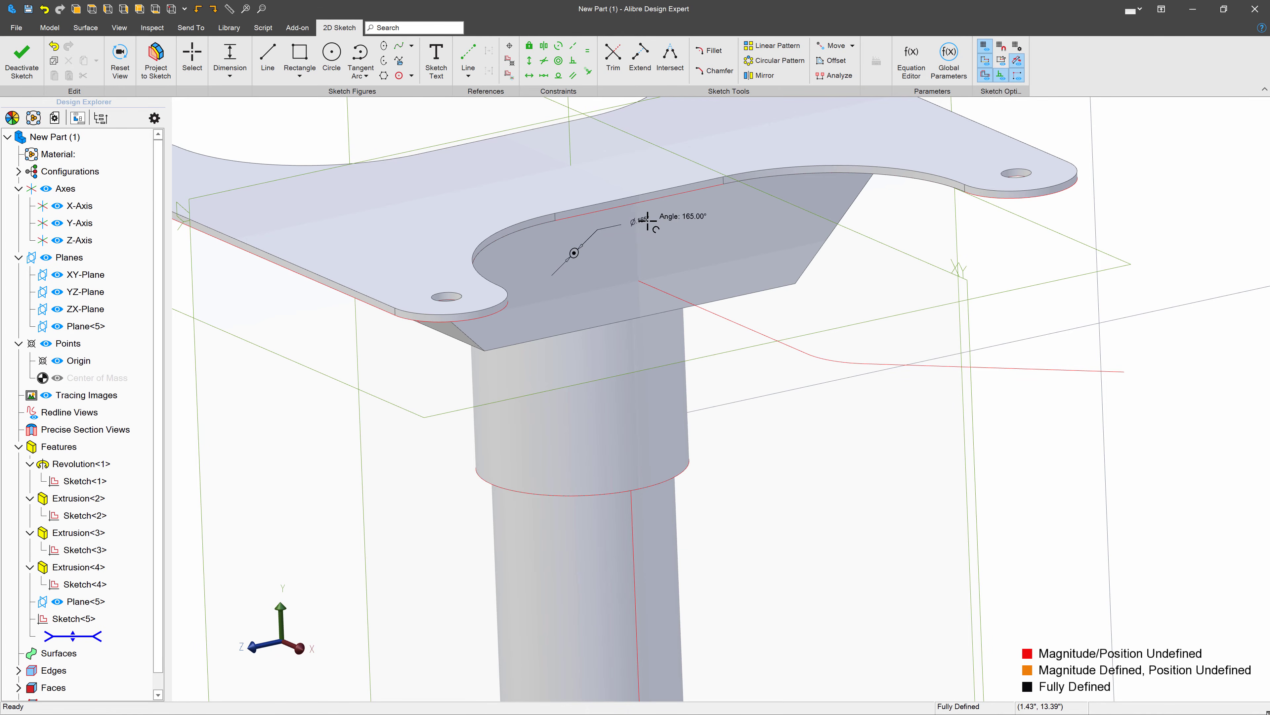
pyautogui.click(21, 59)
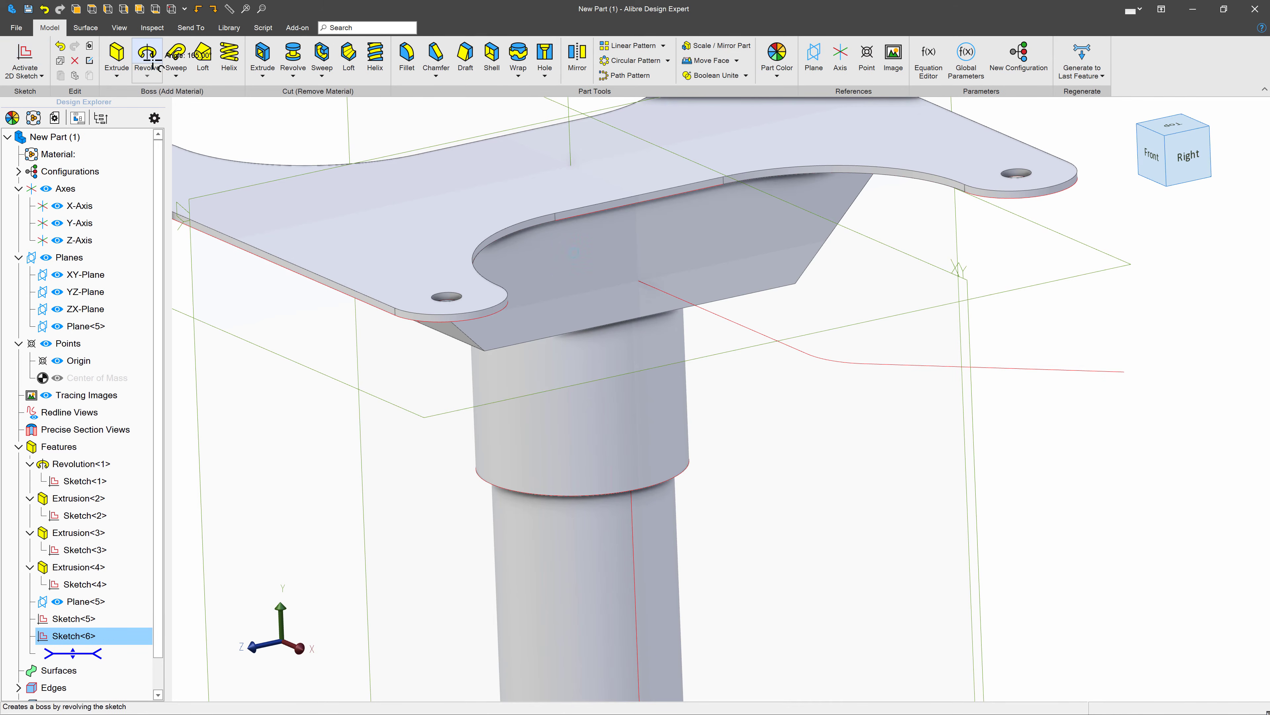
# - Sweep the circle sketch as a boss along the entire filleted path sketch
pyautogui.click(178, 50)
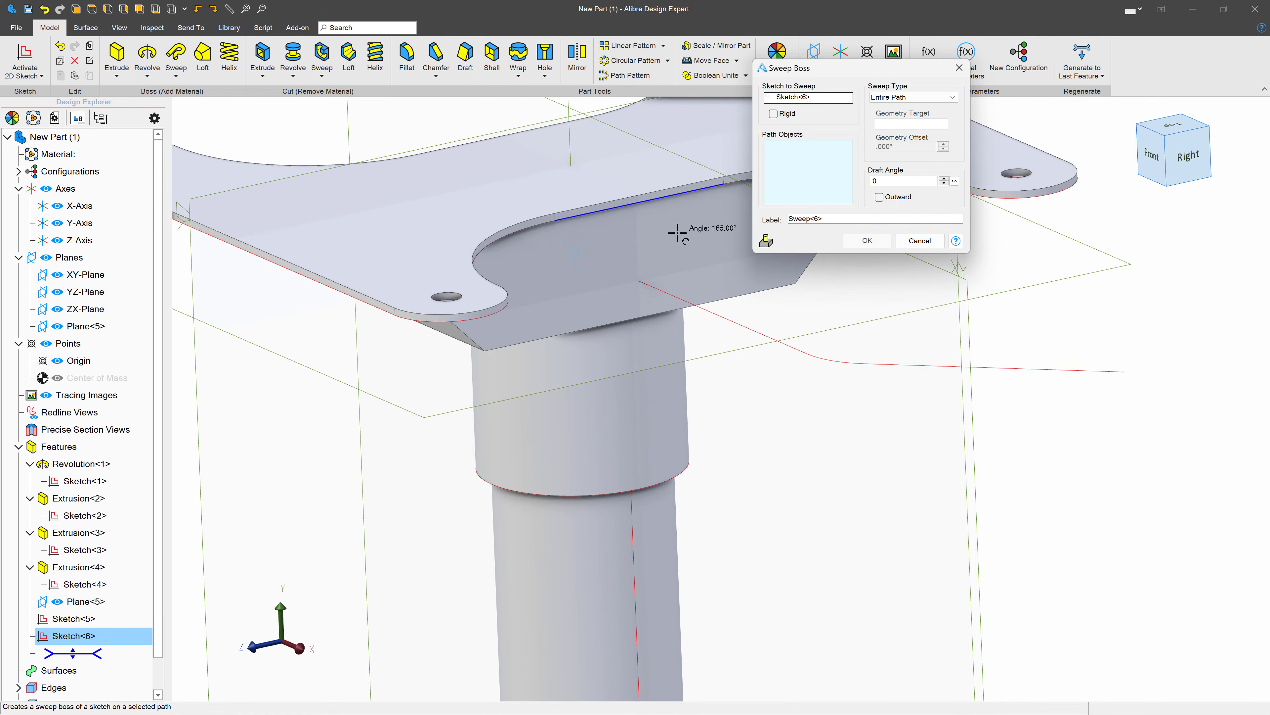
pyautogui.click(825, 354)
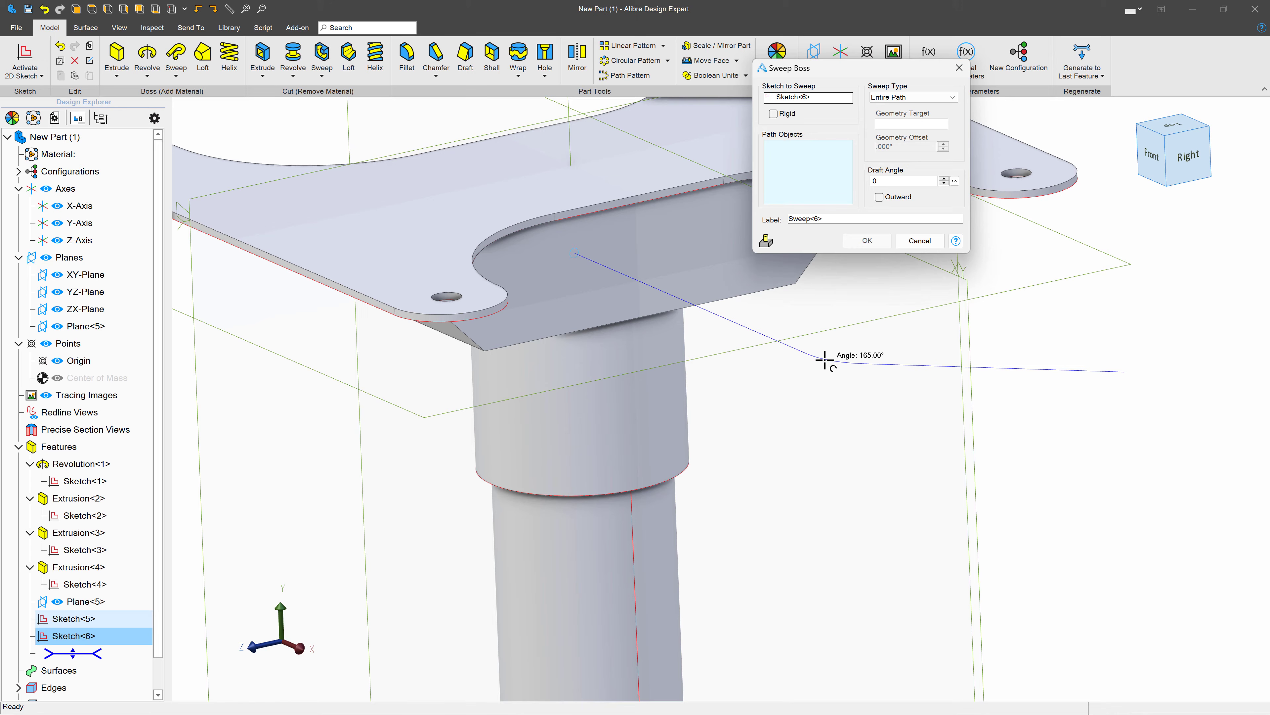
pyautogui.click(867, 241)
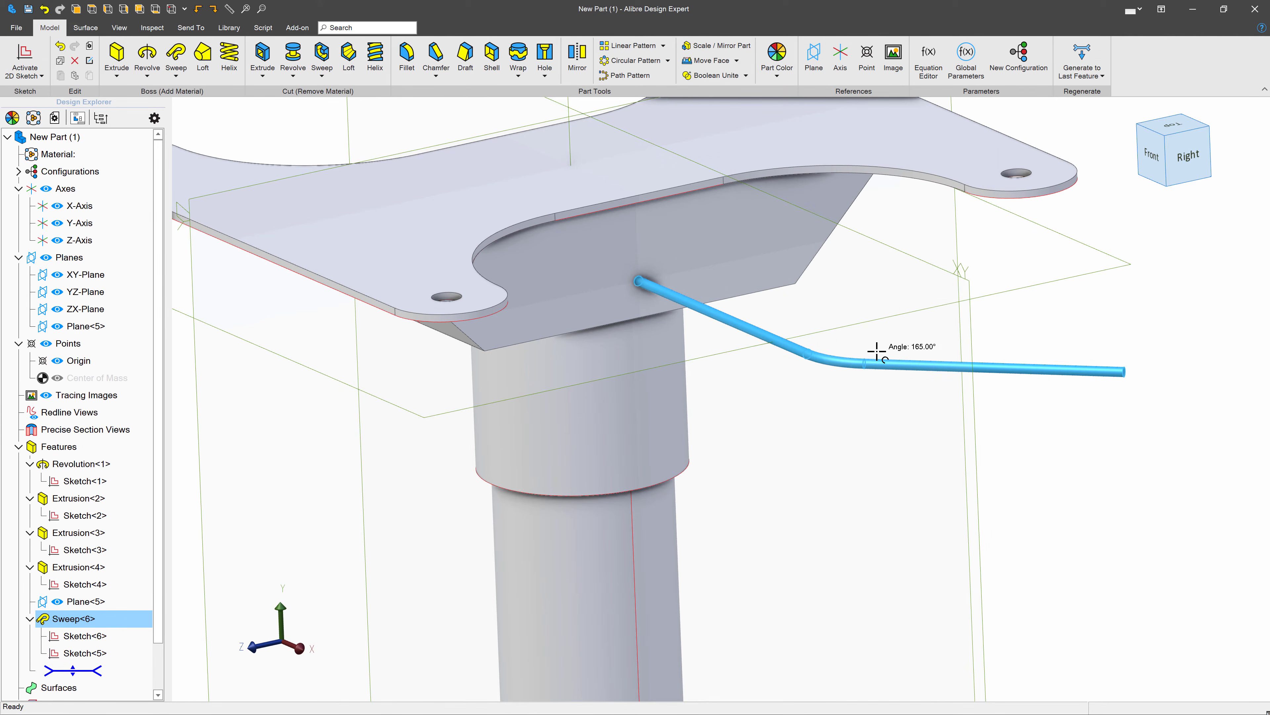
# - Start a sketch on the swept rod's free end face and draw a rectangle partly overlapping the face
pyautogui.click(913, 344)
pyautogui.moveTo(957, 360); pyautogui.dragTo(947, 353, button='middle')
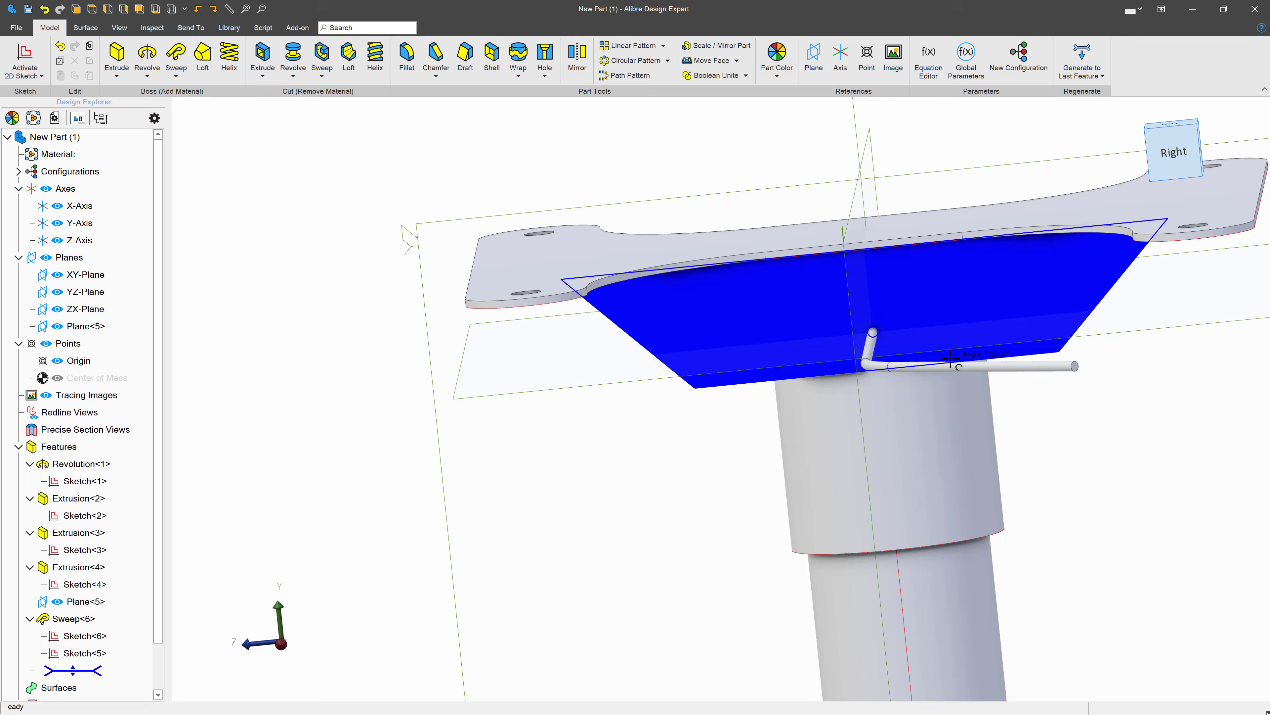
pyautogui.scroll(5, 1060, 373)
pyautogui.click(1091, 345)
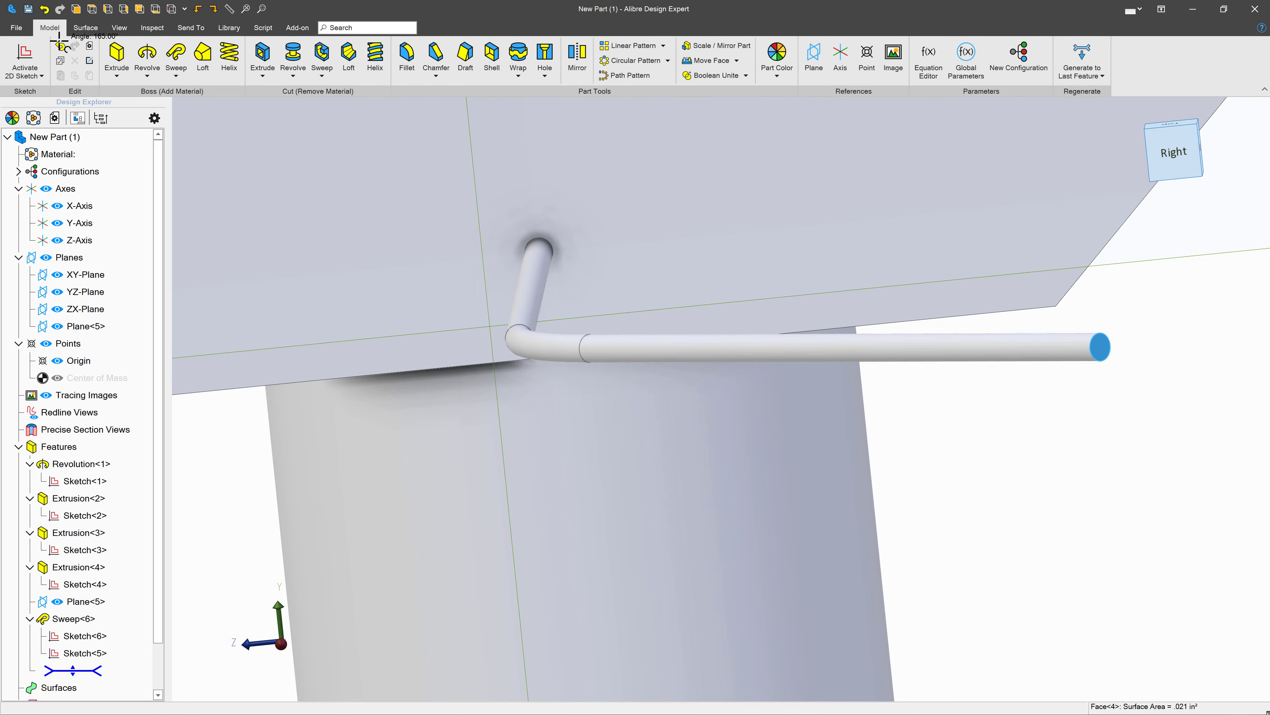
pyautogui.click(25, 58)
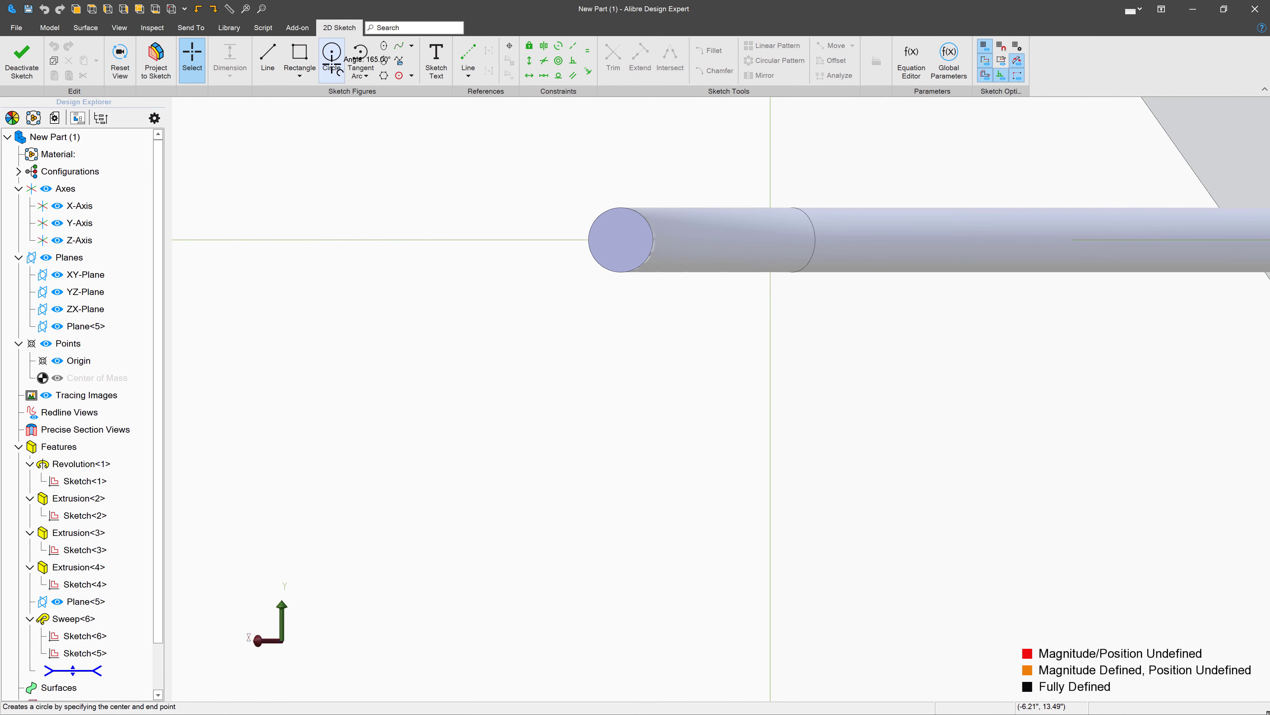
pyautogui.click(300, 57)
pyautogui.click(609, 159)
pyautogui.click(851, 343)
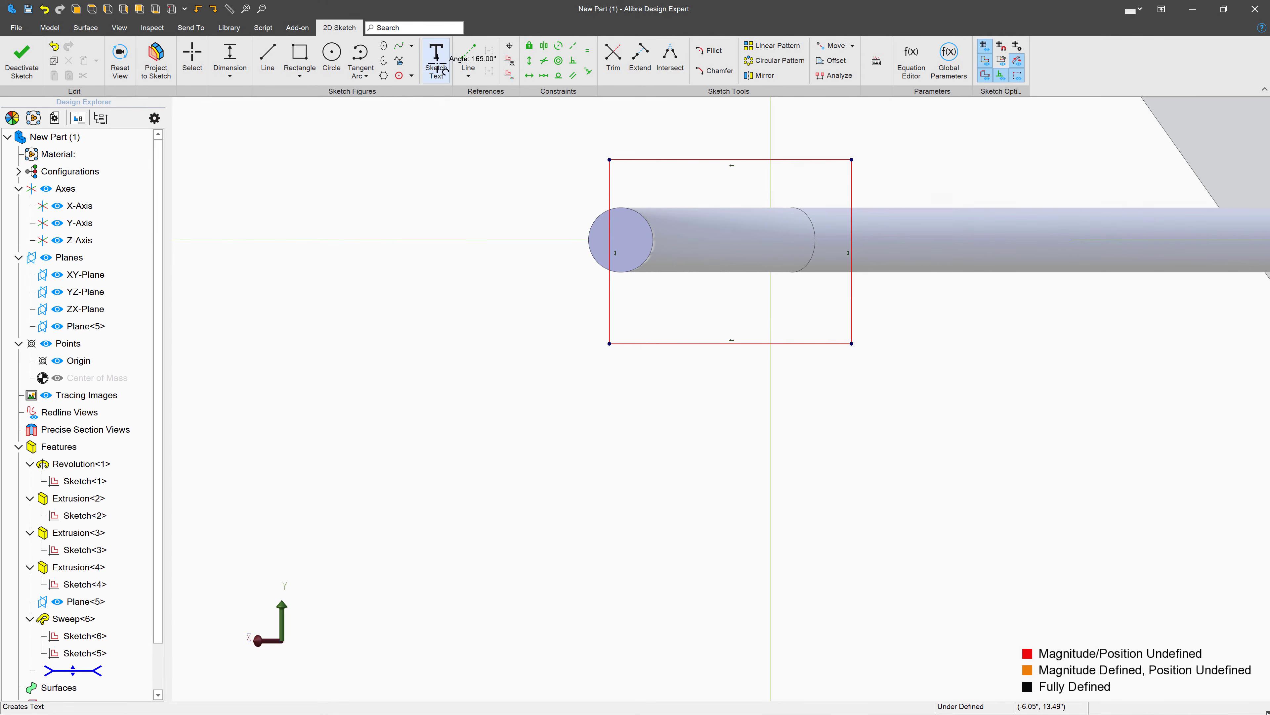
# - Project the rod end's circular edge into the sketch as a reference figure, maintaining association to the source entity
pyautogui.click(157, 59)
pyautogui.click(994, 310)
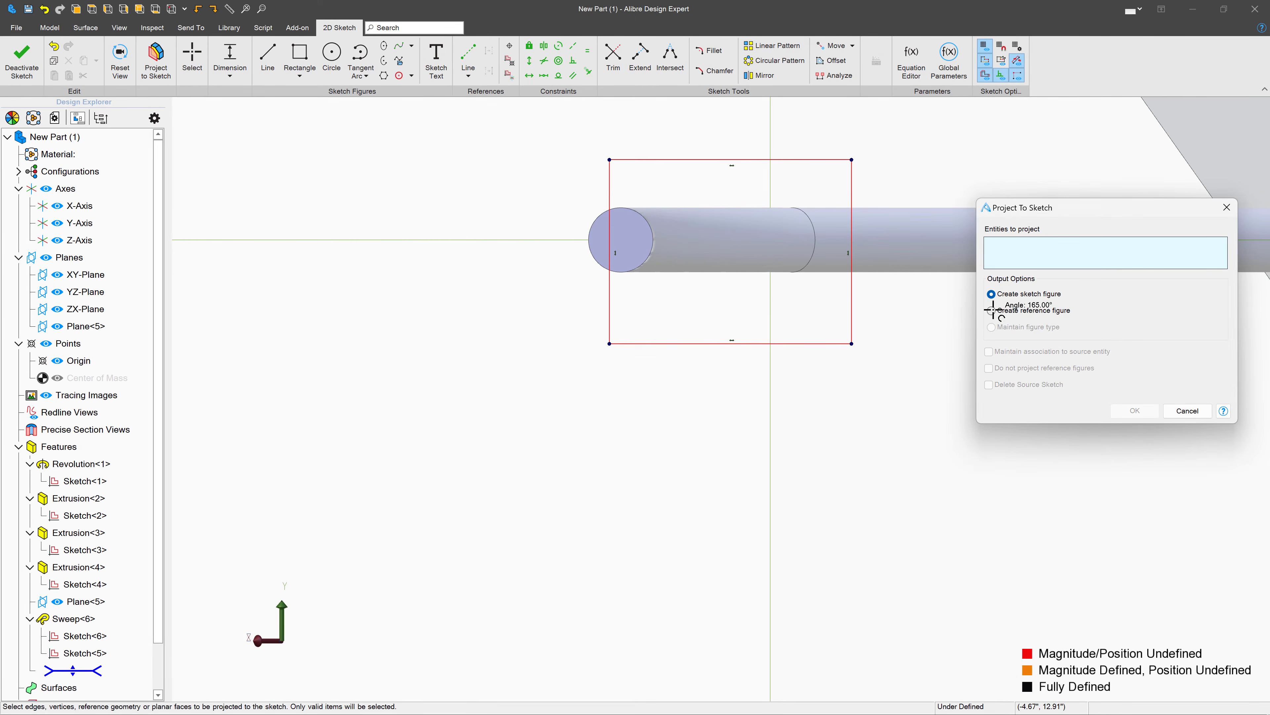
pyautogui.click(646, 216)
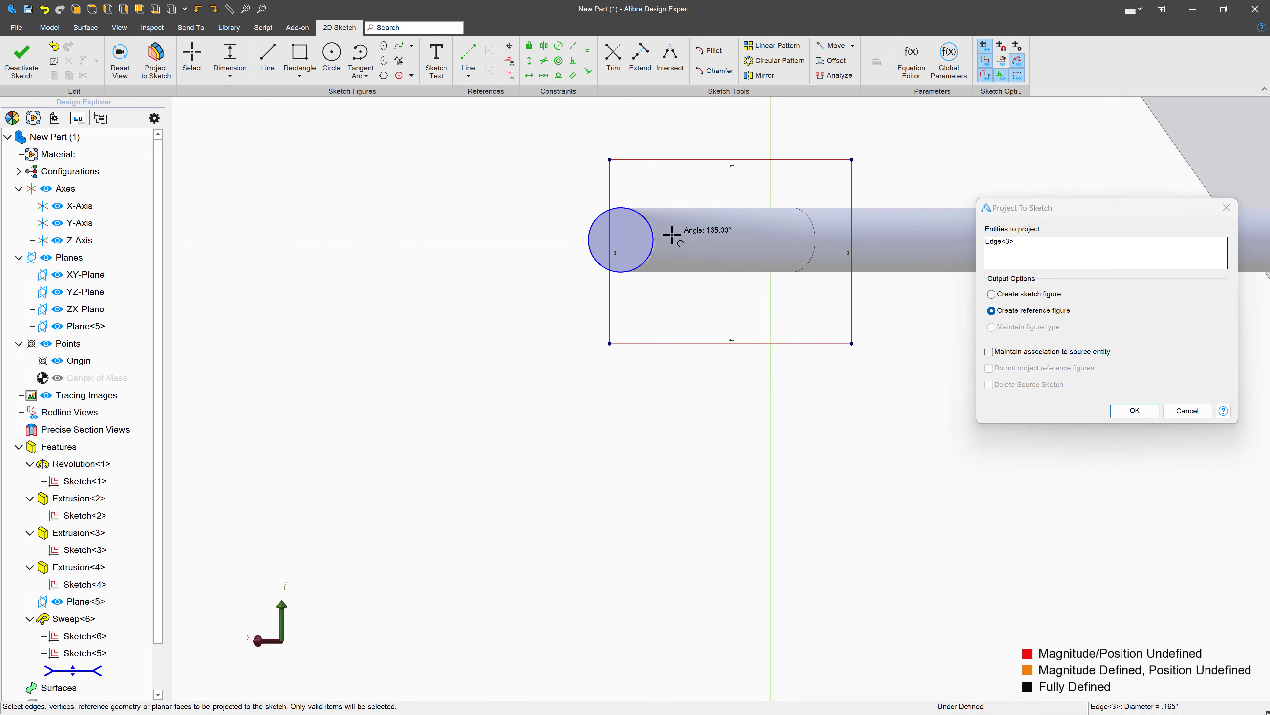
pyautogui.click(1135, 410)
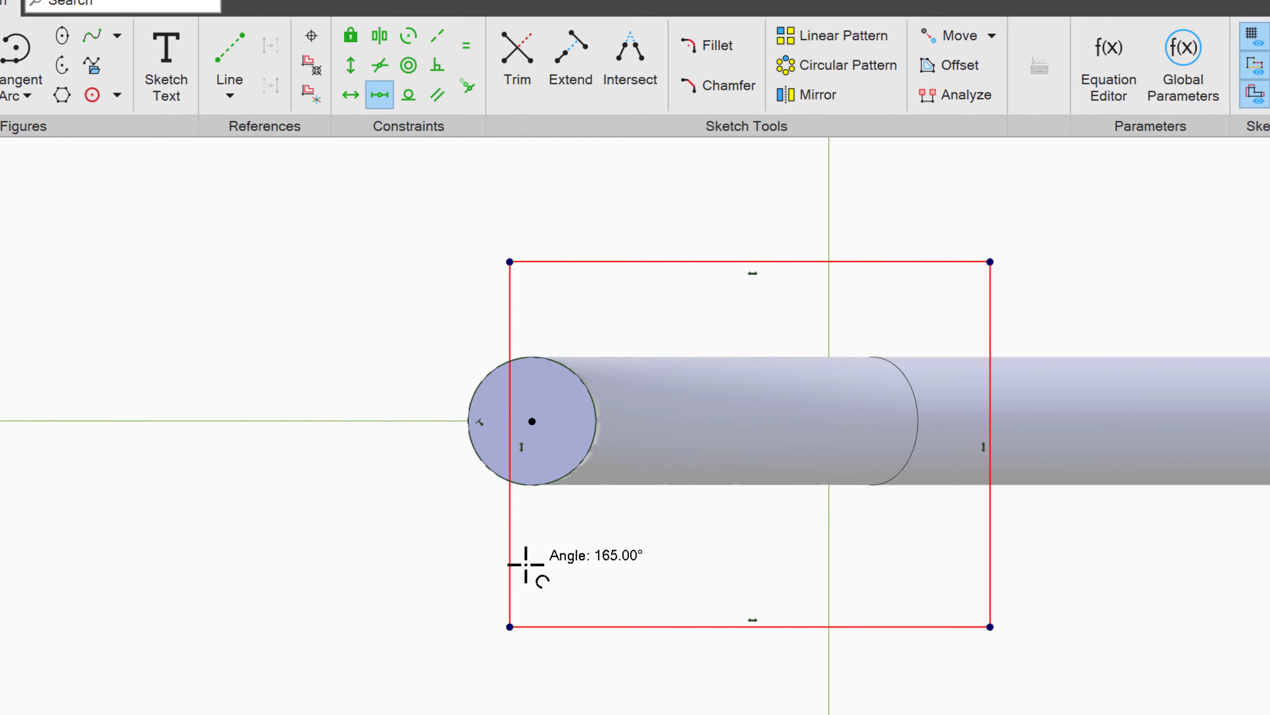
# - Constrain the midpoint of the rectangle's vertical edge crossing the rod end to the projected circle's center
pyautogui.click(510, 533)
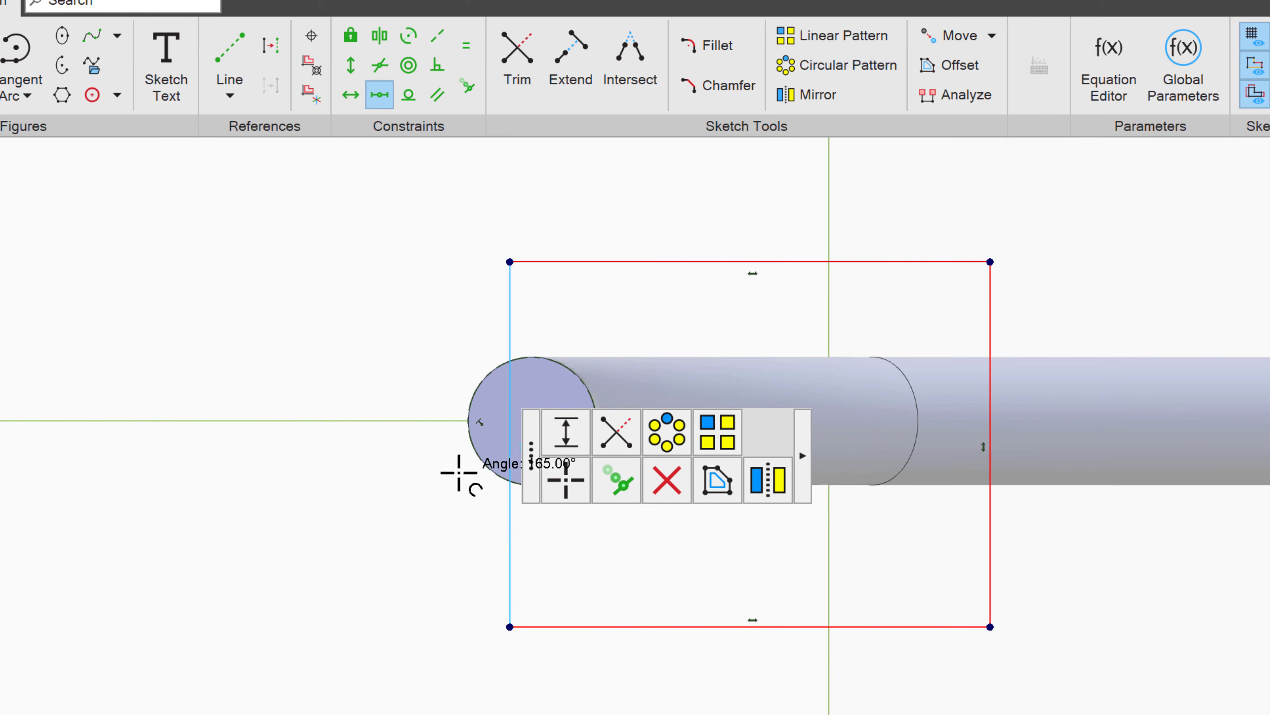
pyautogui.scroll(-1, 172, 595)
pyautogui.scroll(2, 501, 488)
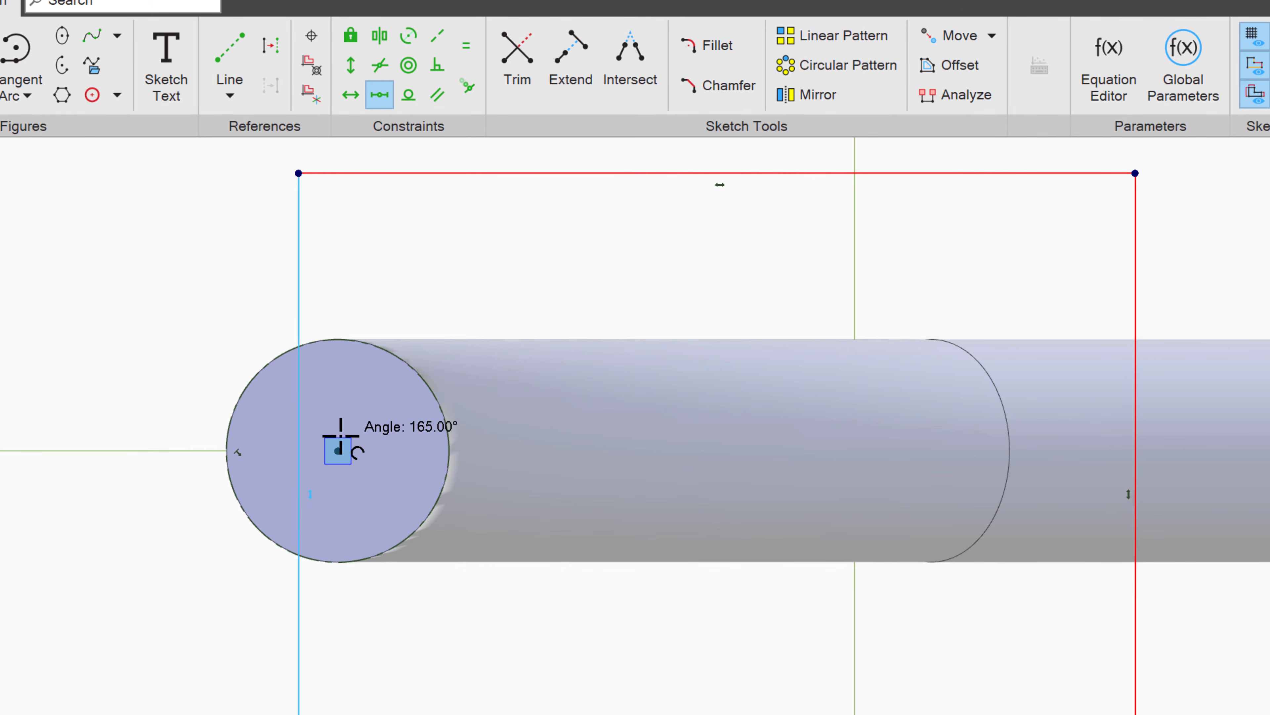
pyautogui.click(339, 452)
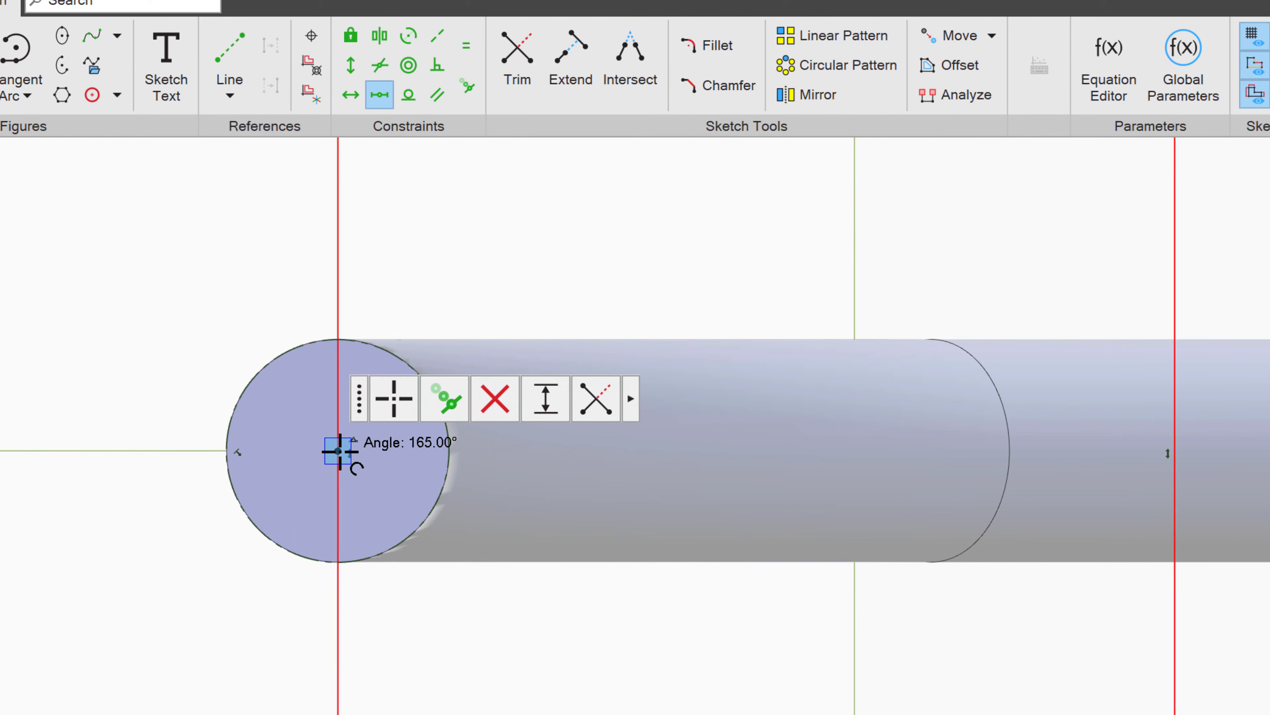
pyautogui.scroll(-1, 190, 694)
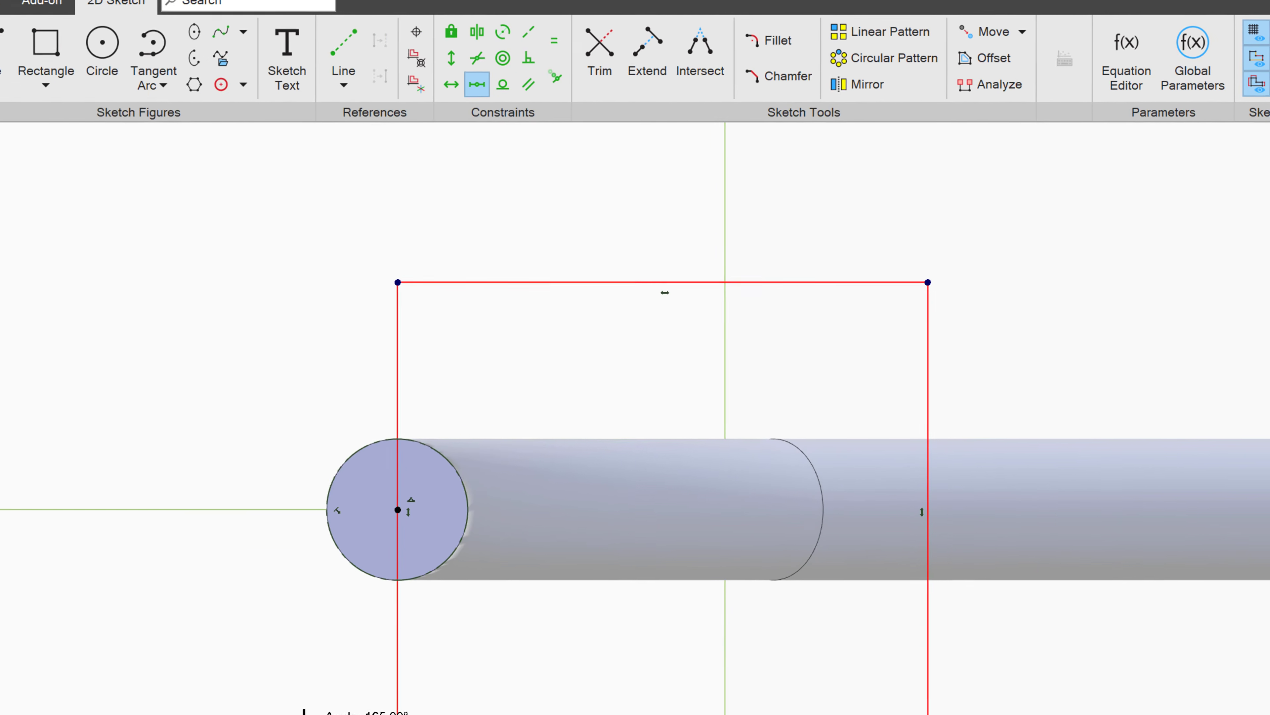
# - Shrink the rectangle vertically and dimension it .25 inches high and .5 inches wide
pyautogui.moveTo(537, 618); pyautogui.dragTo(550, 506)
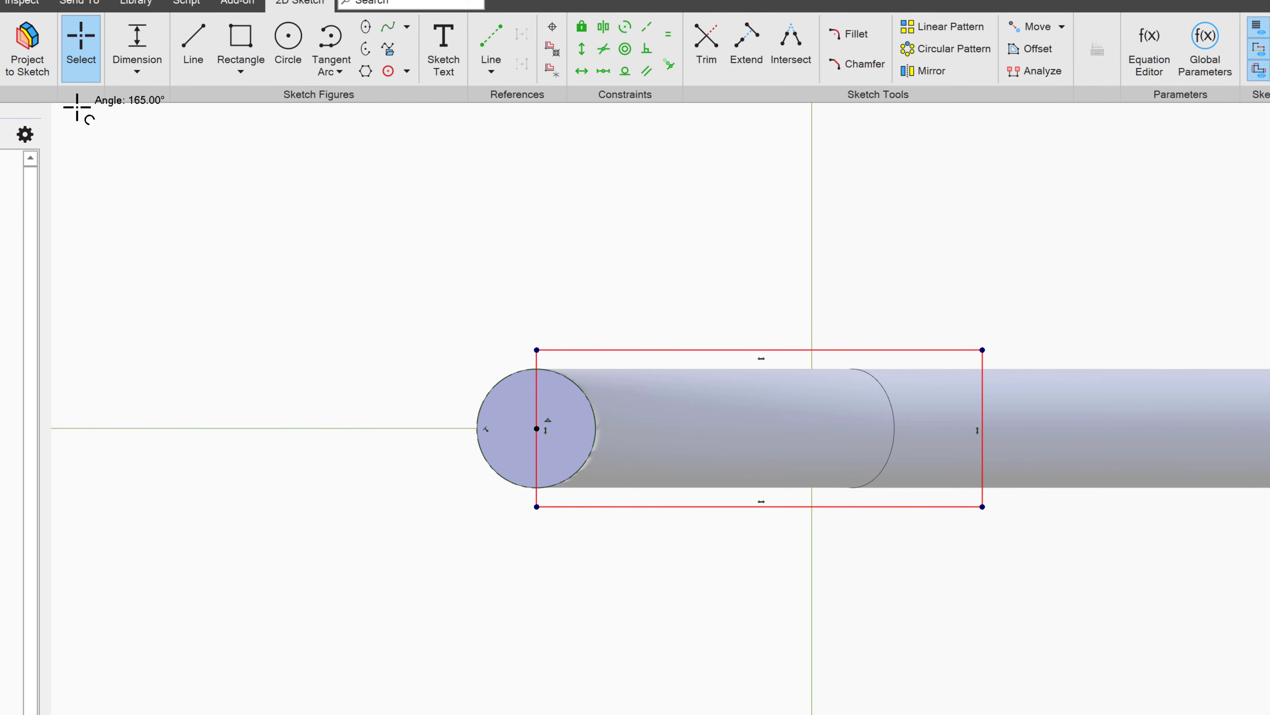
pyautogui.click(531, 381)
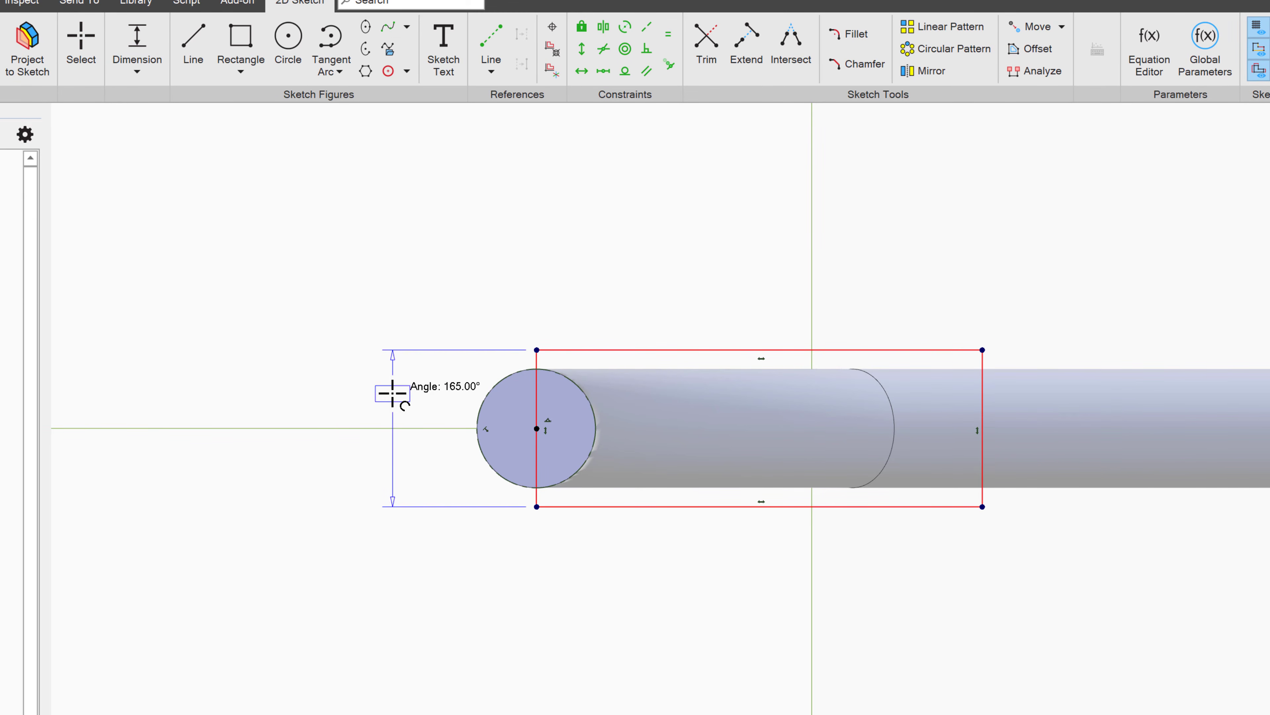
pyautogui.click(391, 393)
pyautogui.write('.25')
pyautogui.press('Return')
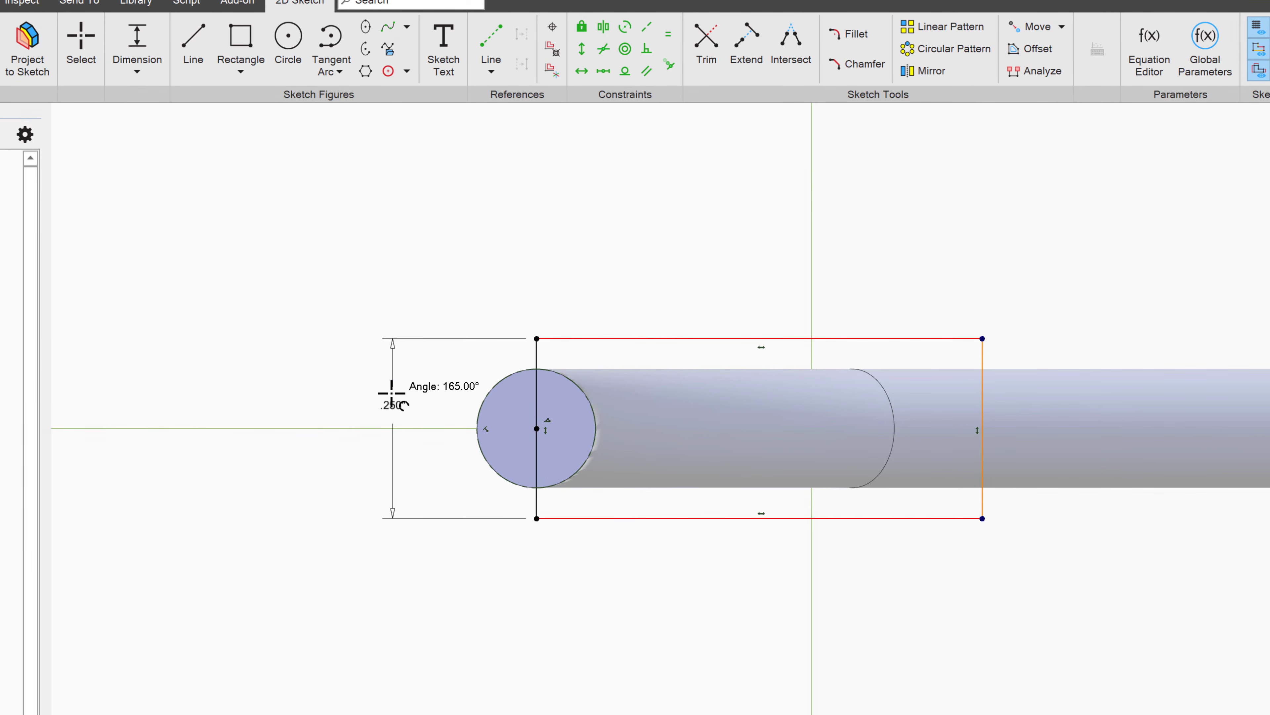
pyautogui.click(607, 338)
pyautogui.click(613, 273)
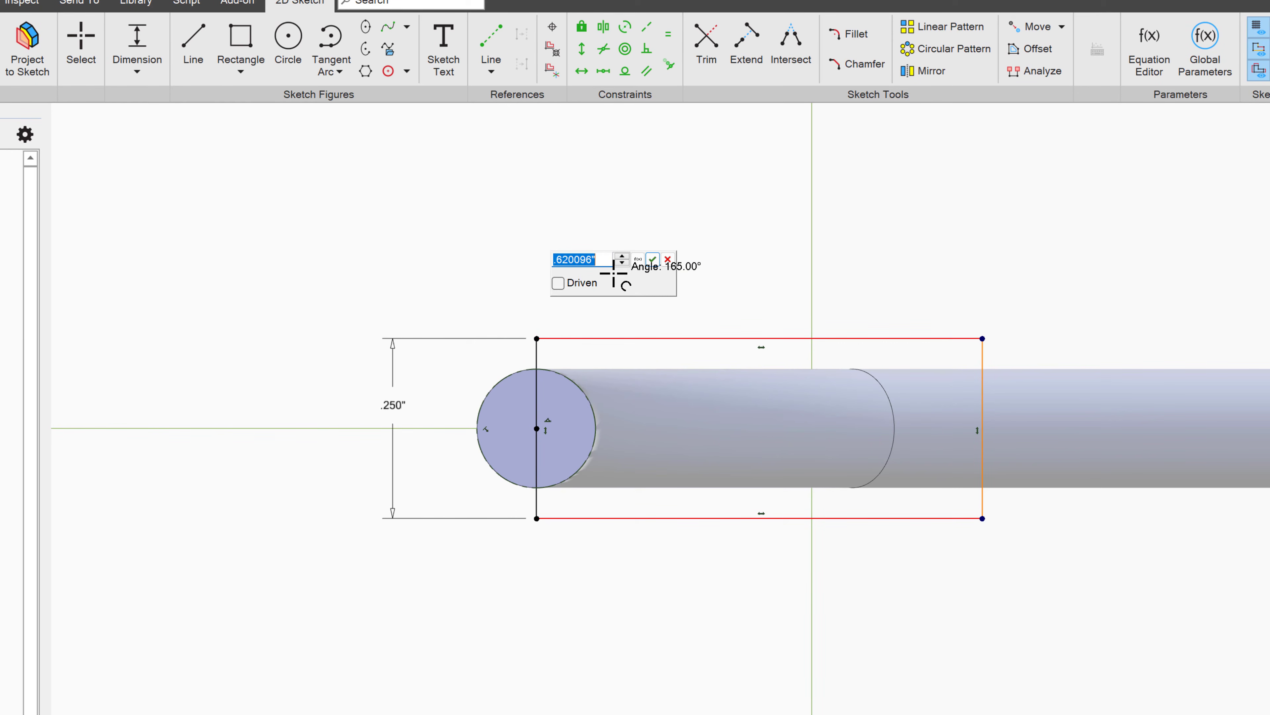
pyautogui.write('.5')
pyautogui.press('Return')
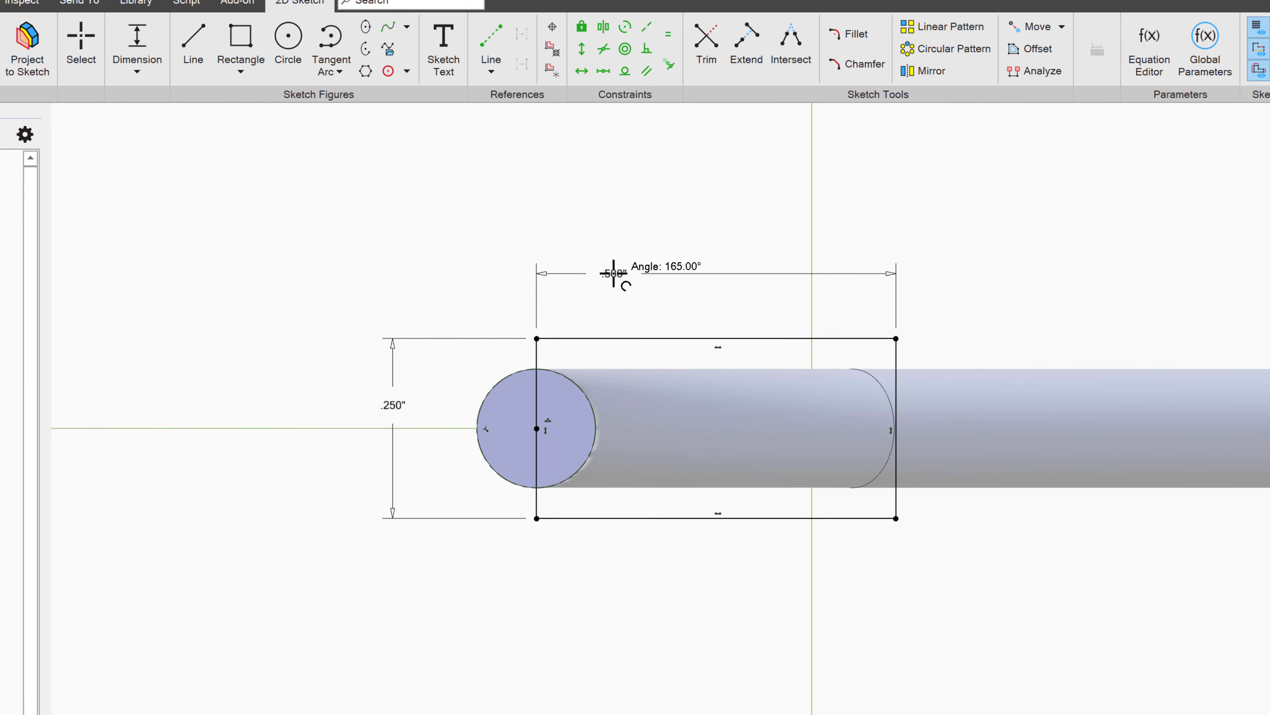
# - Fillet the rectangle's two corners farthest from the rod end's center with a .1 inch radius
pyautogui.click(851, 34)
pyautogui.click(856, 339)
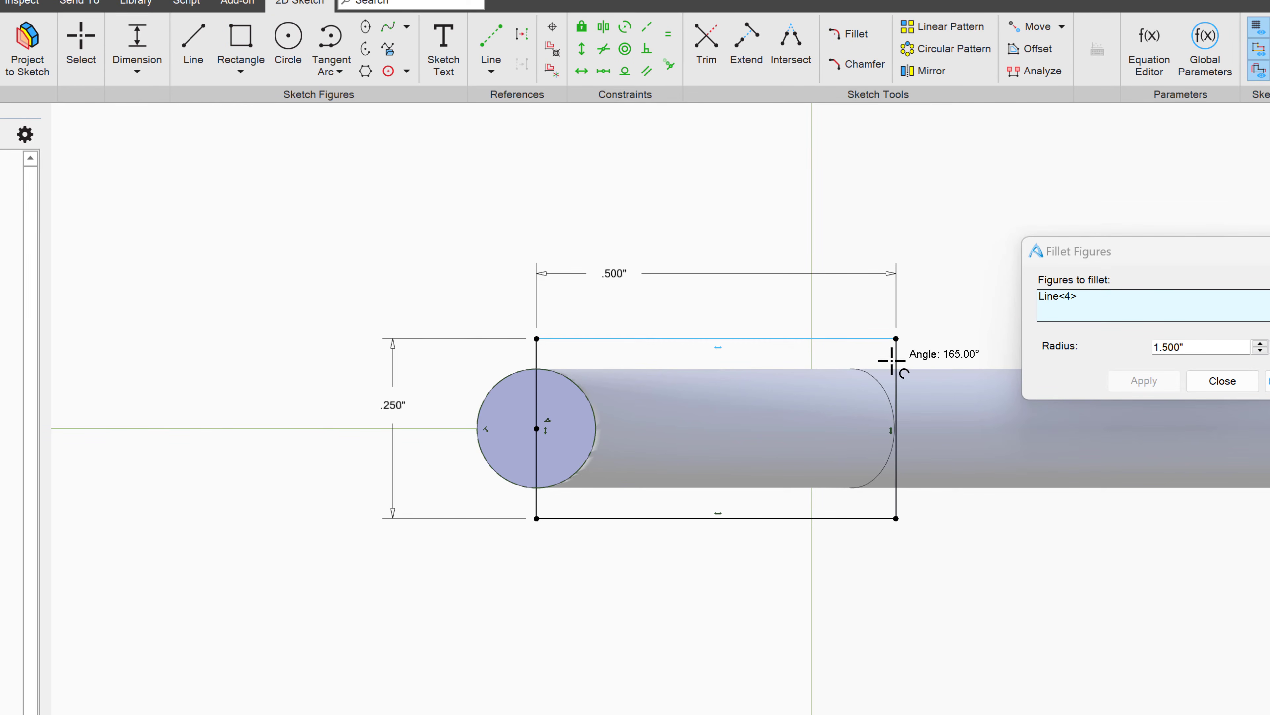
pyautogui.click(896, 362)
pyautogui.doubleClick(1193, 347)
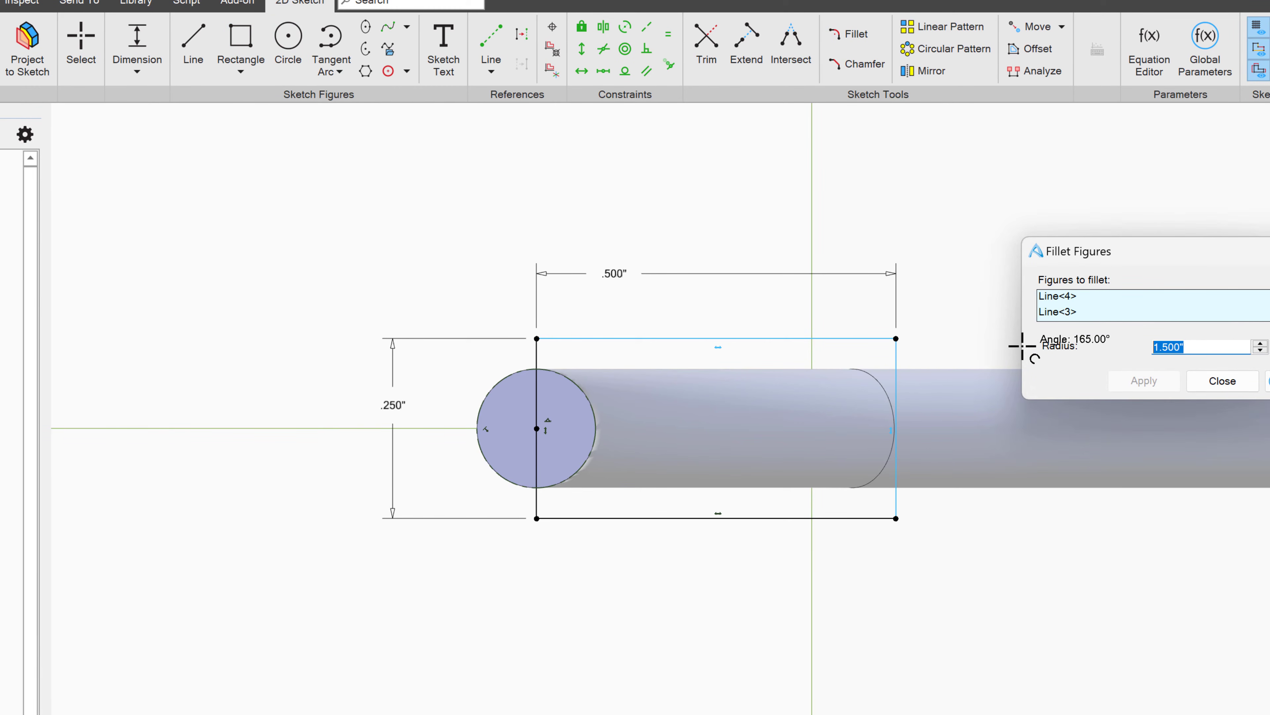
pyautogui.write('.1')
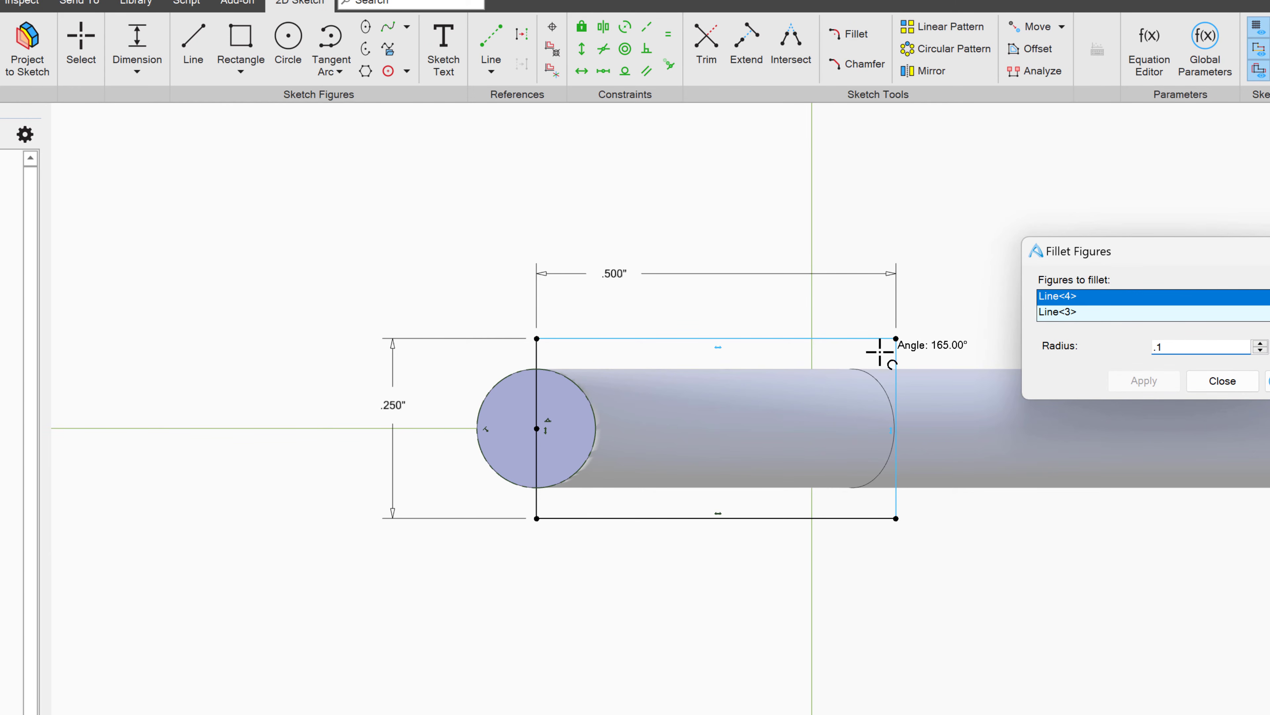
pyautogui.press('Tab')
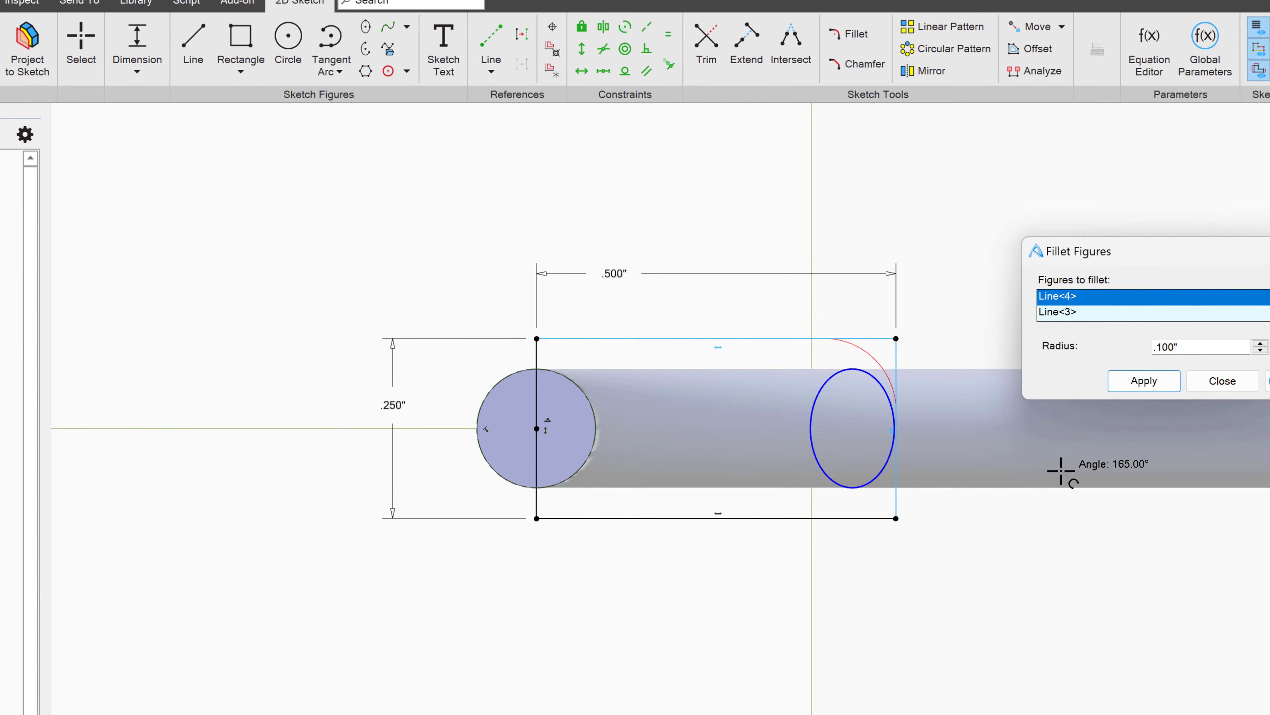
pyautogui.click(1129, 385)
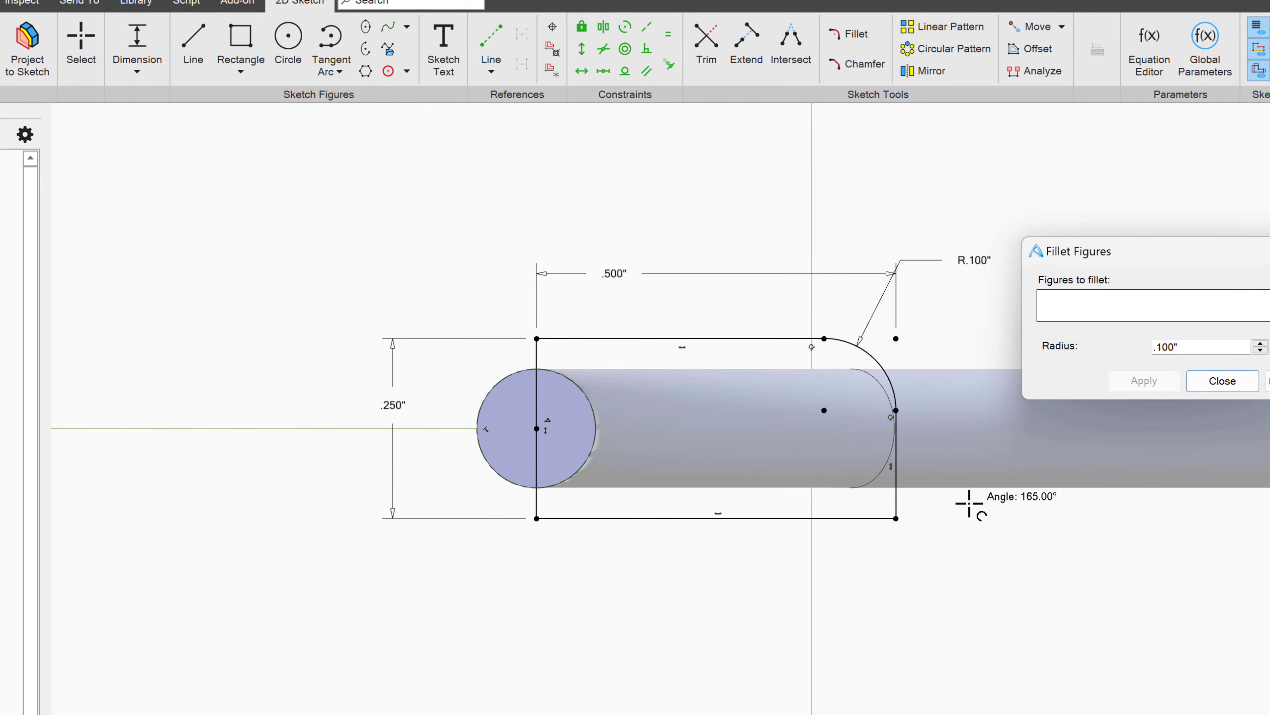
pyautogui.click(898, 483)
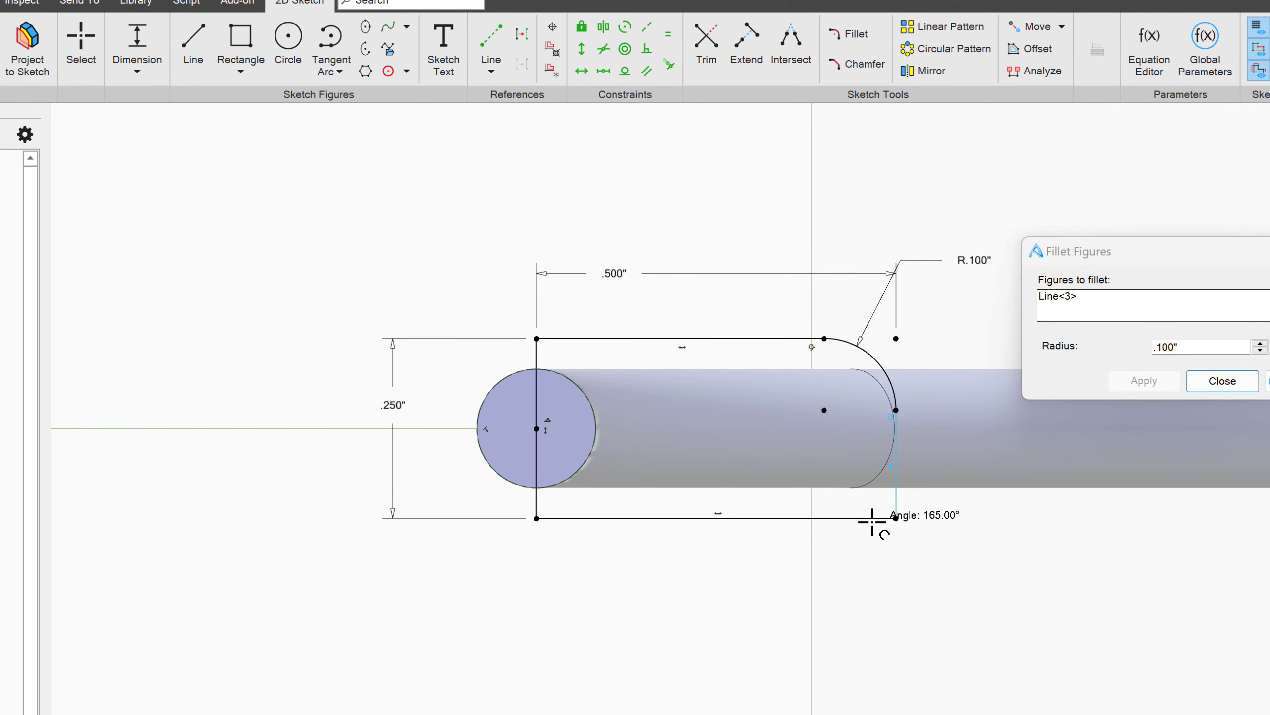
pyautogui.click(875, 518)
pyautogui.click(1142, 382)
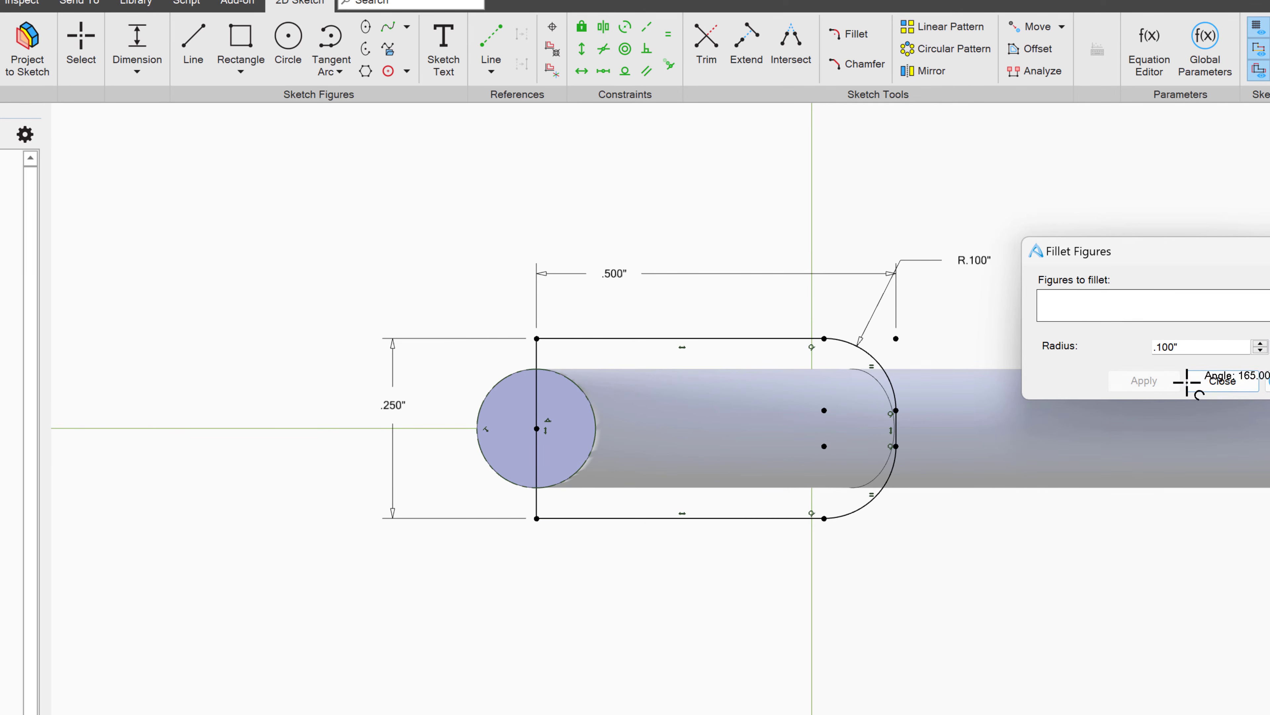
pyautogui.click(1221, 380)
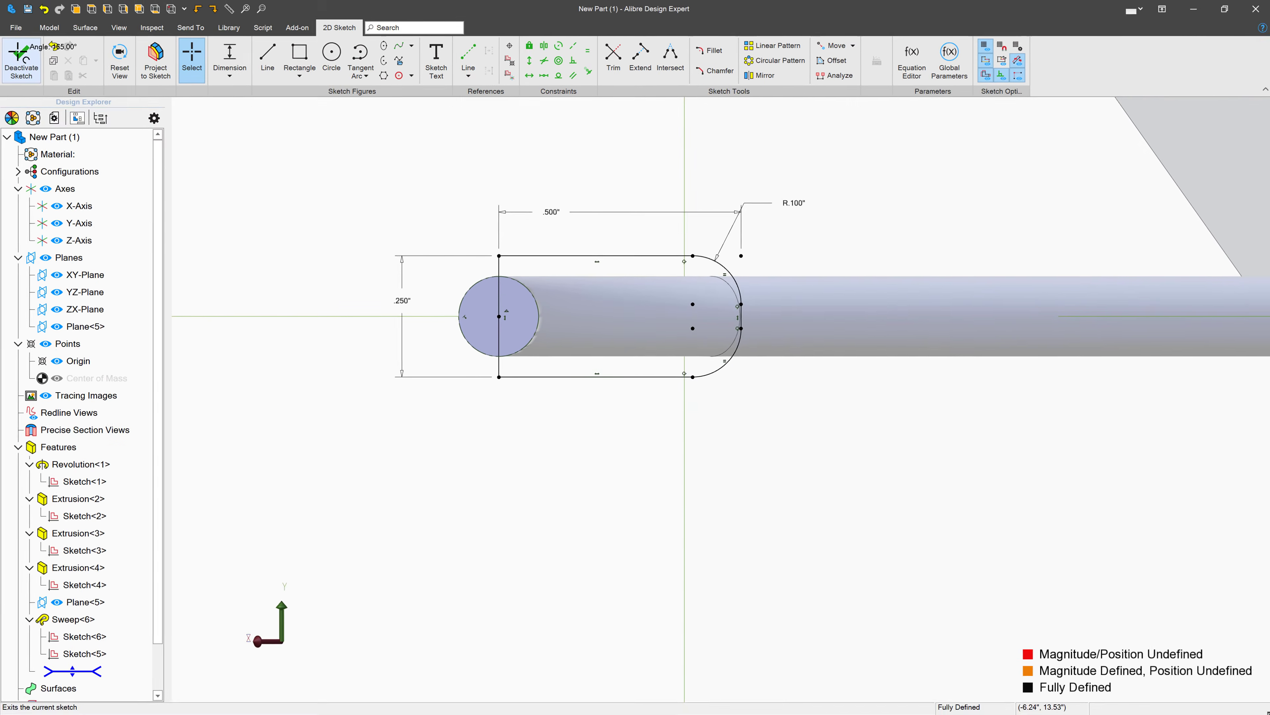
# - Finish the sketch and revolve it as a 360° boss about the vertical line through the rod end's center
pyautogui.click(23, 52)
pyautogui.click(147, 59)
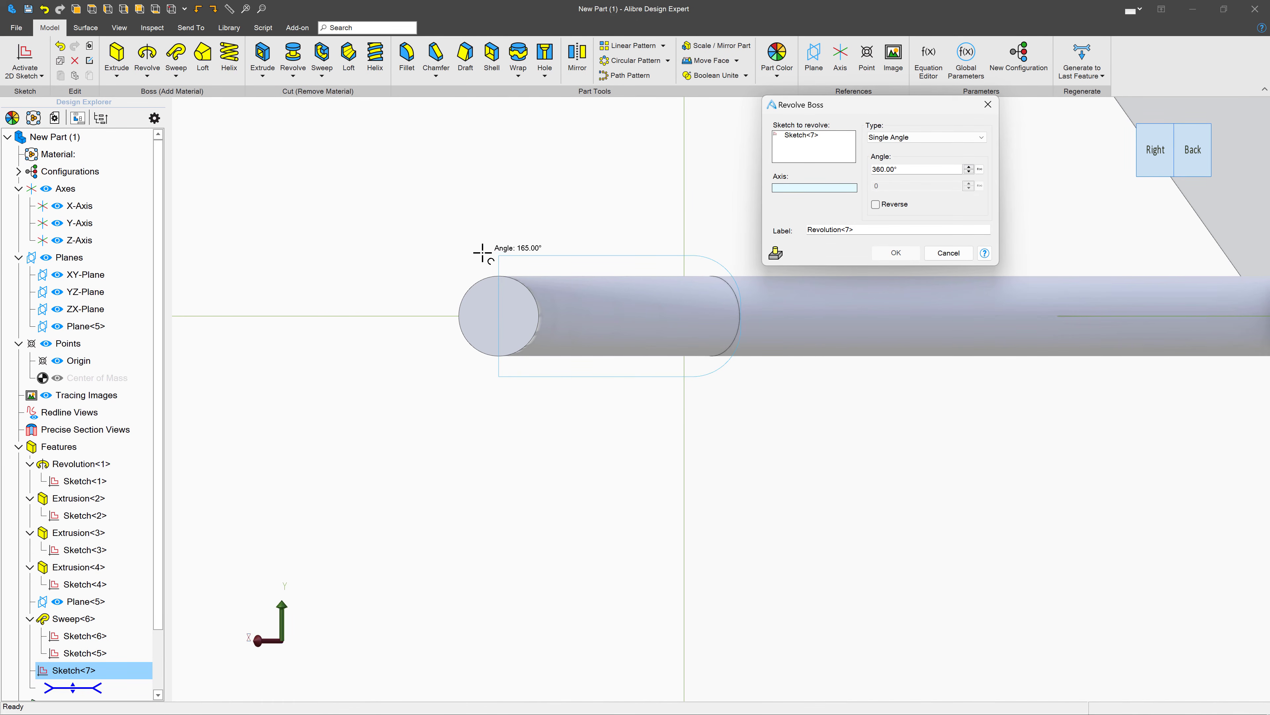
pyautogui.click(497, 267)
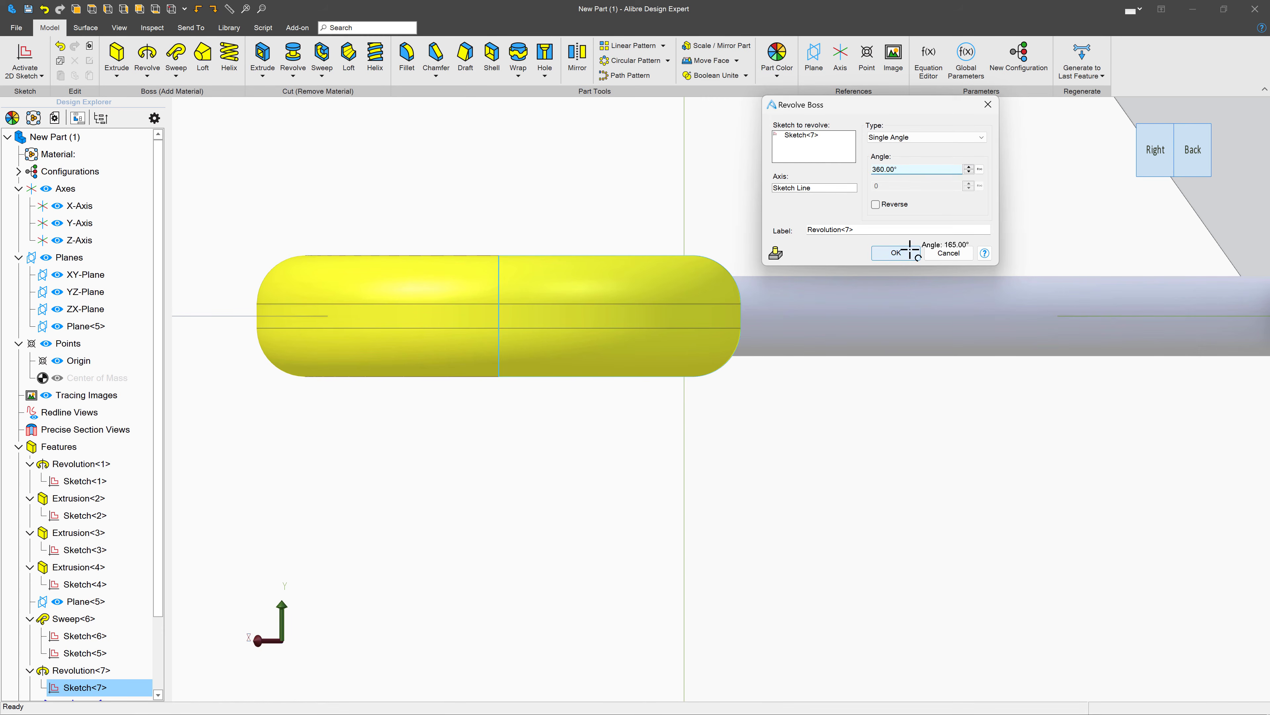
pyautogui.click(907, 251)
# - Start a sketch on the support block's sloped face beneath the mounting plate and draw a circle in its upper-left area
pyautogui.scroll(-2, 898, 263)
pyautogui.moveTo(898, 263); pyautogui.dragTo(841, 290, button='middle')
pyautogui.scroll(-5, 841, 290)
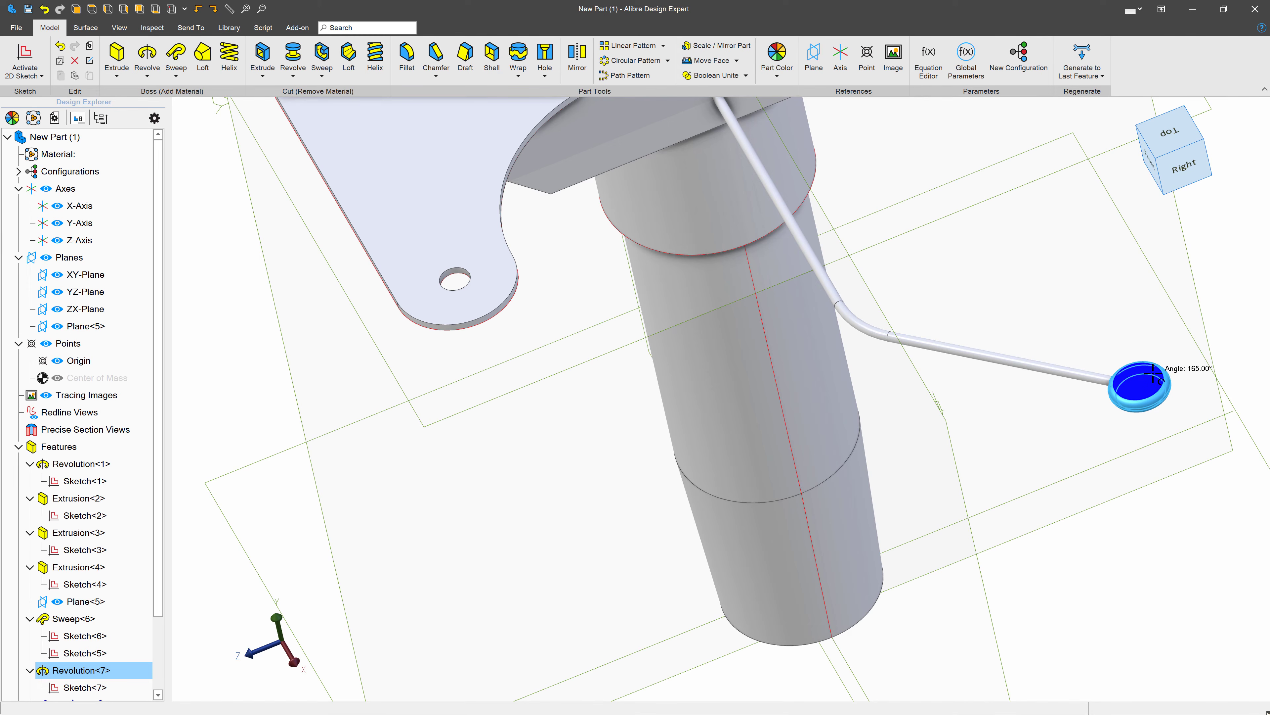
pyautogui.scroll(-5, 1152, 374)
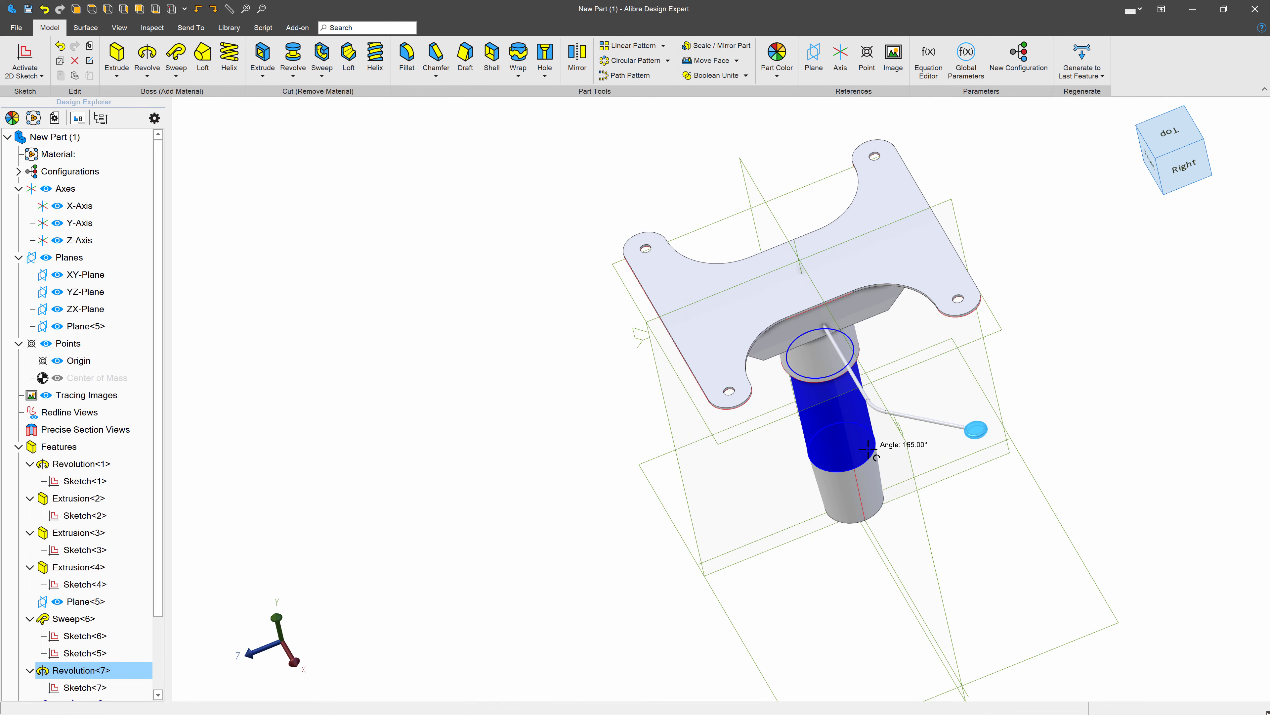
pyautogui.moveTo(825, 406); pyautogui.dragTo(839, 385, button='middle')
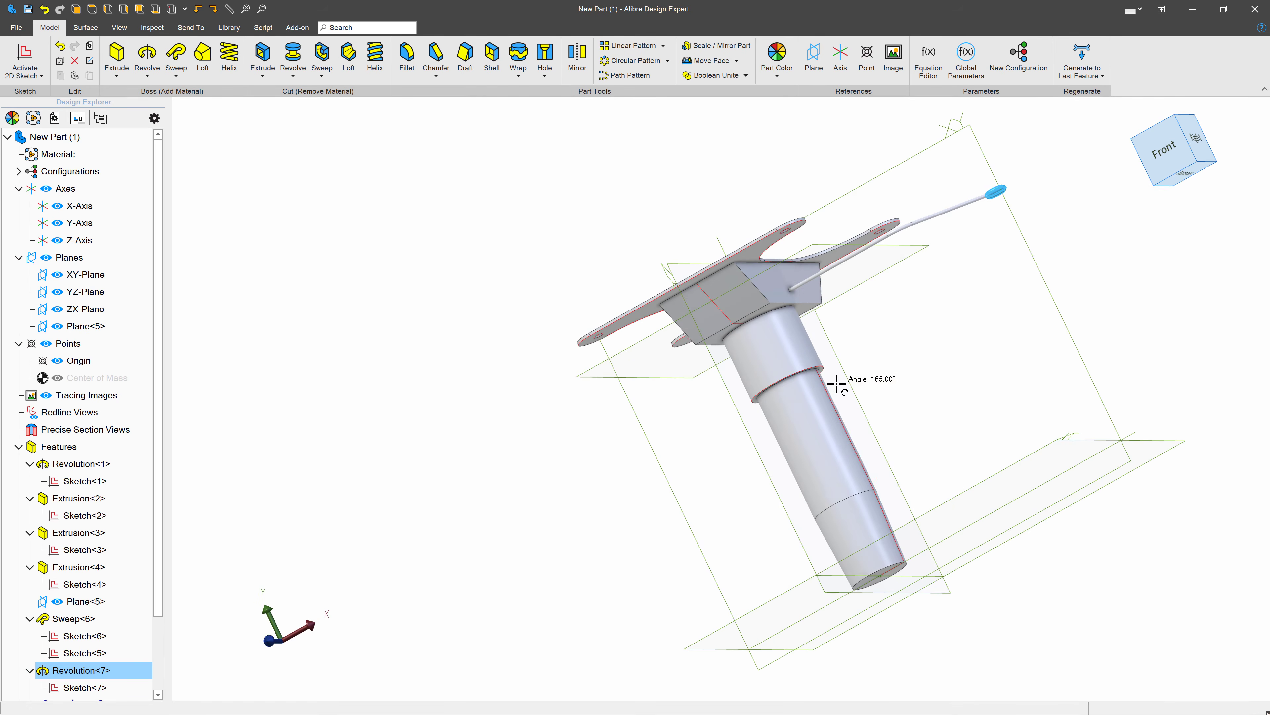
pyautogui.click(743, 295)
pyautogui.click(25, 57)
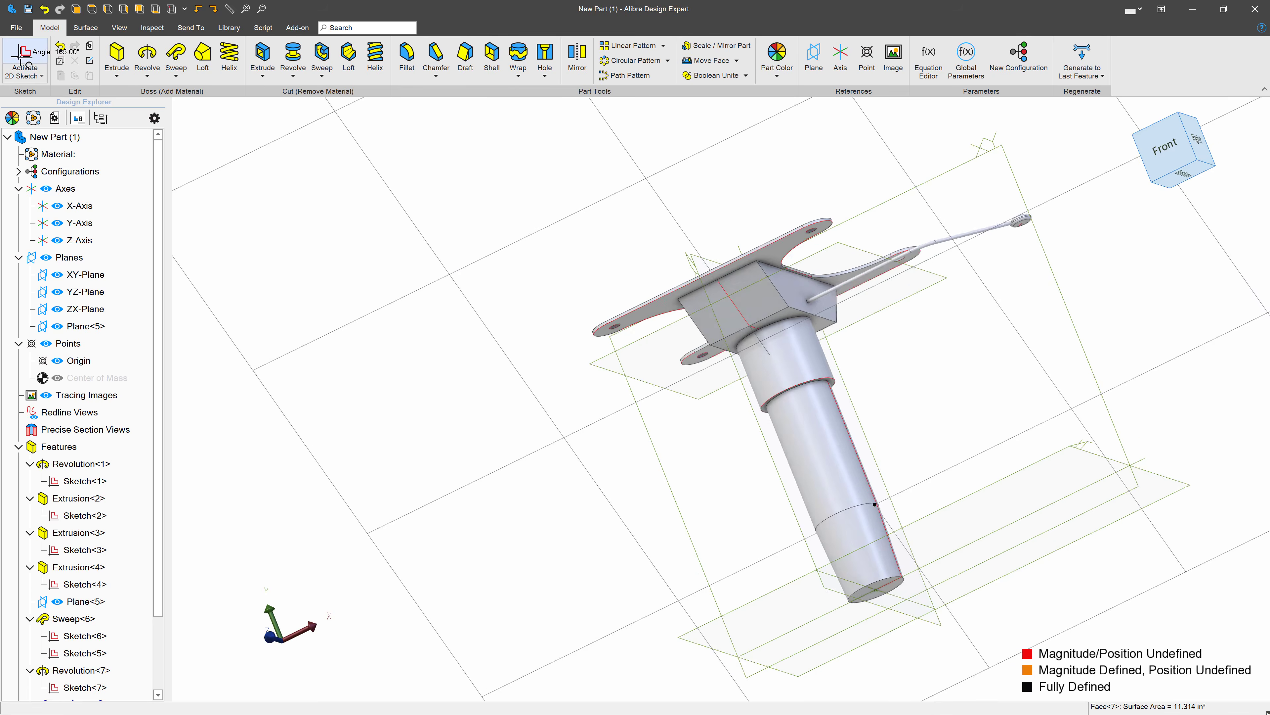
pyautogui.scroll(3, 680, 178)
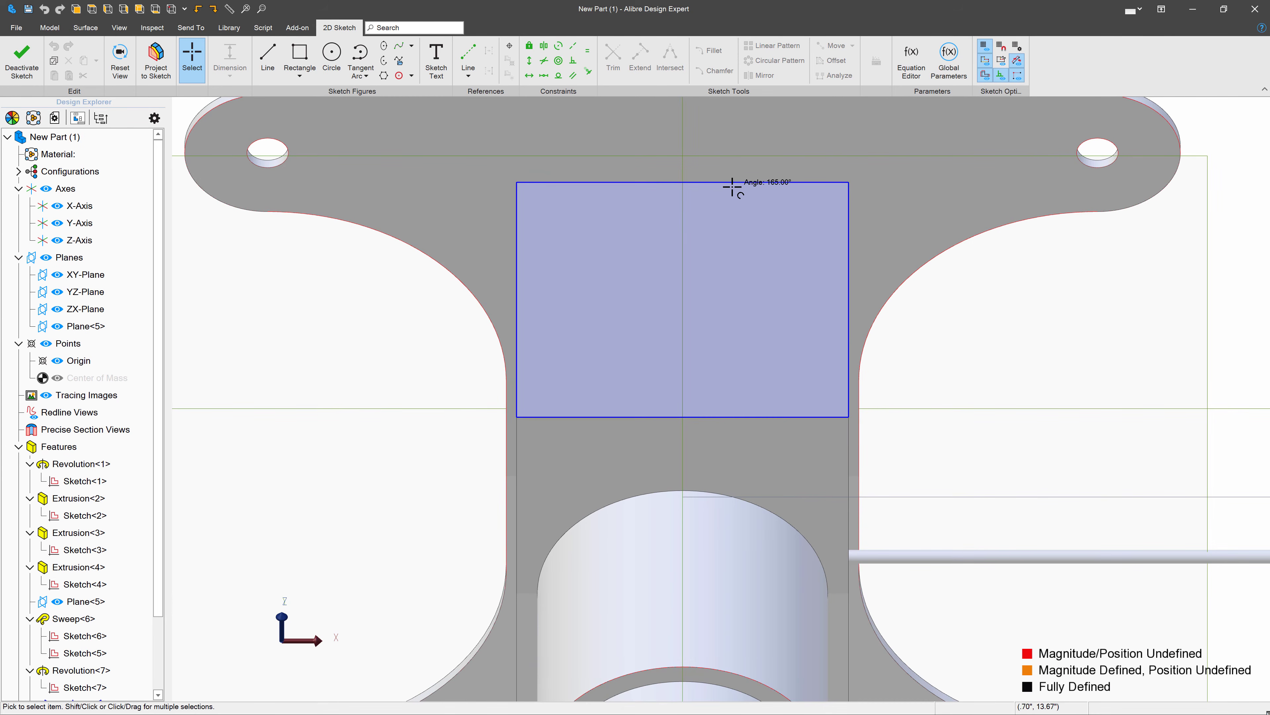
pyautogui.click(323, 52)
pyautogui.click(583, 257)
pyautogui.click(548, 279)
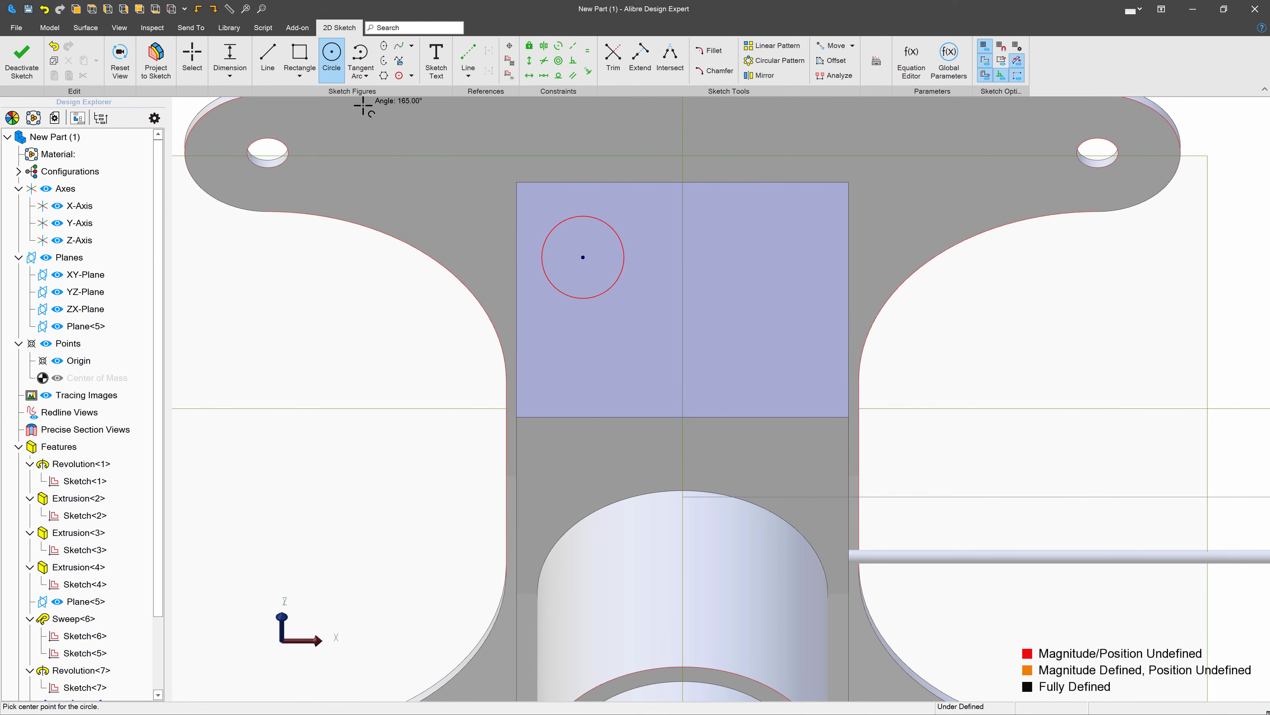
# - Draw a horizontal reference line across the sloped face, just below the circle
pyautogui.click(470, 55)
pyautogui.click(543, 319)
pyautogui.click(800, 319)
pyautogui.press('Escape')
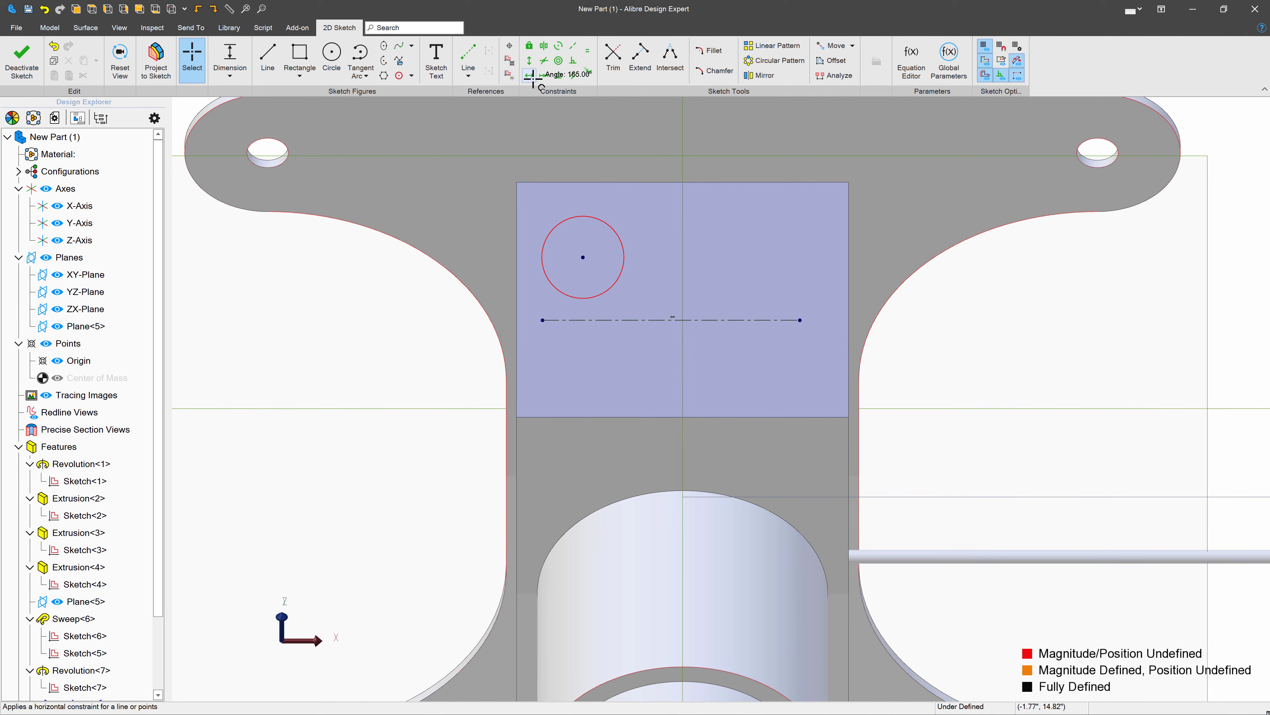
# - Constrain the reference line's left endpoint to the midpoint of the sloped face's left edge
pyautogui.click(544, 75)
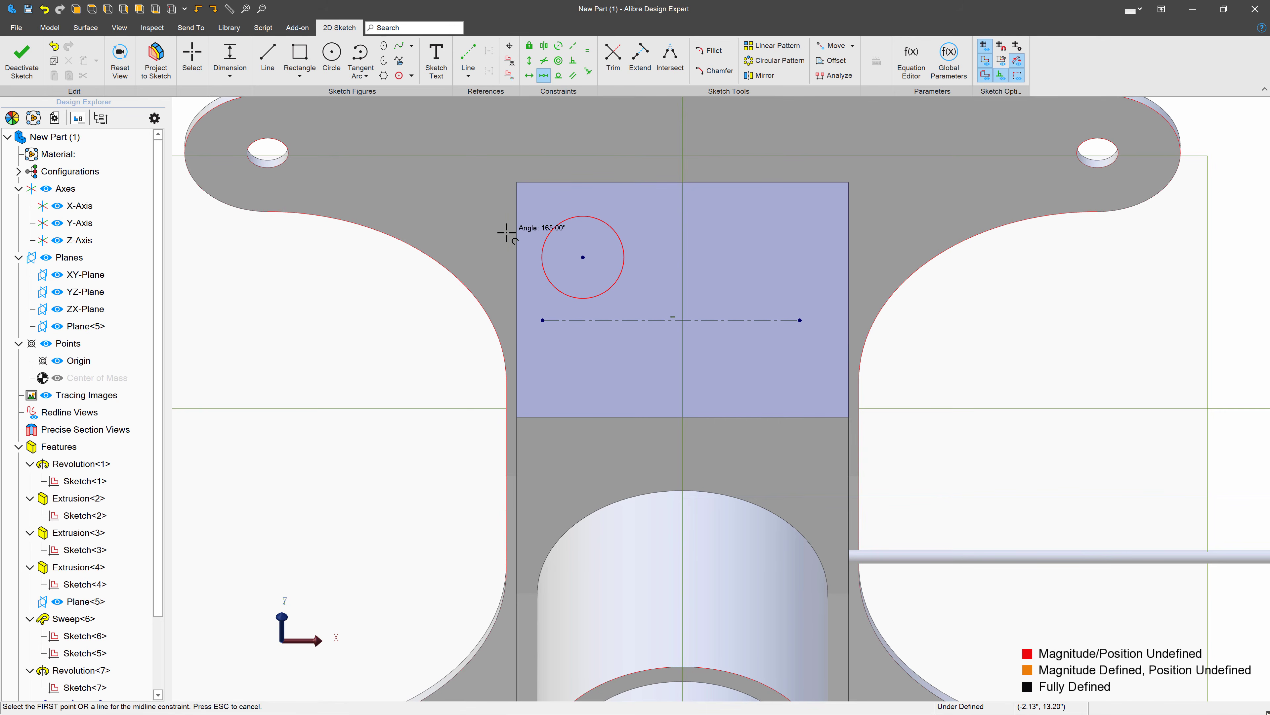
pyautogui.click(516, 249)
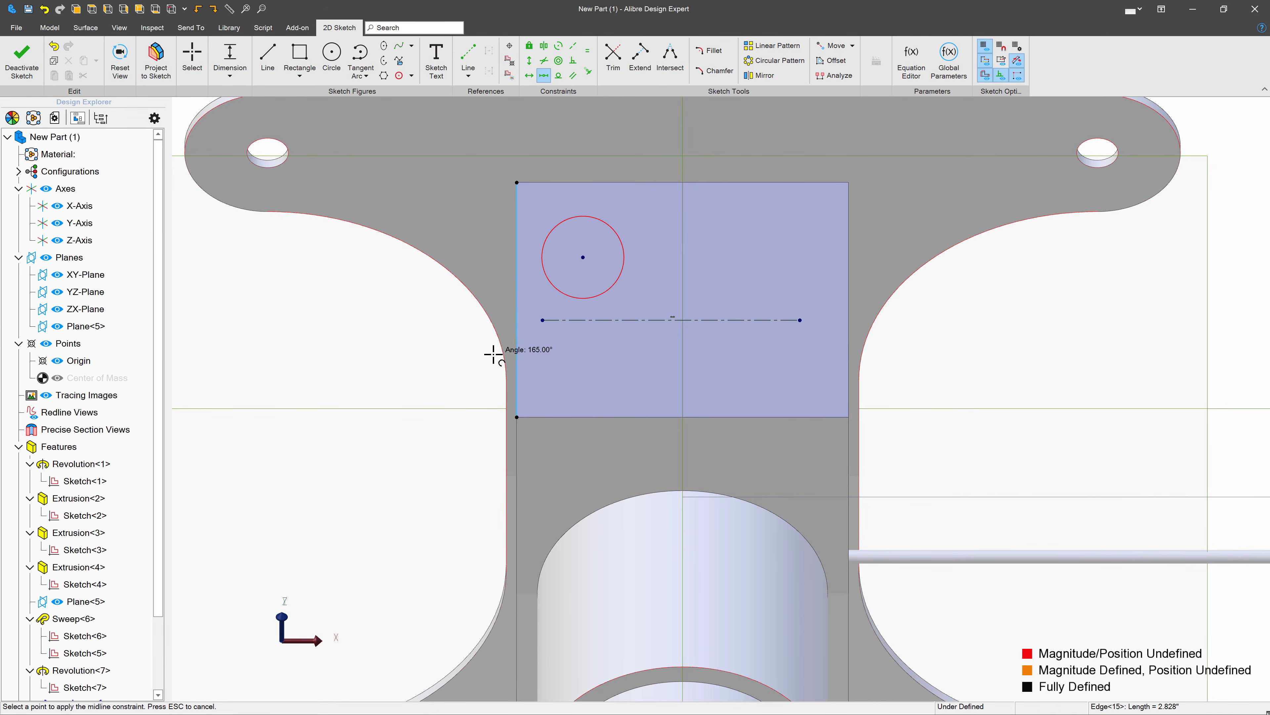
pyautogui.click(543, 319)
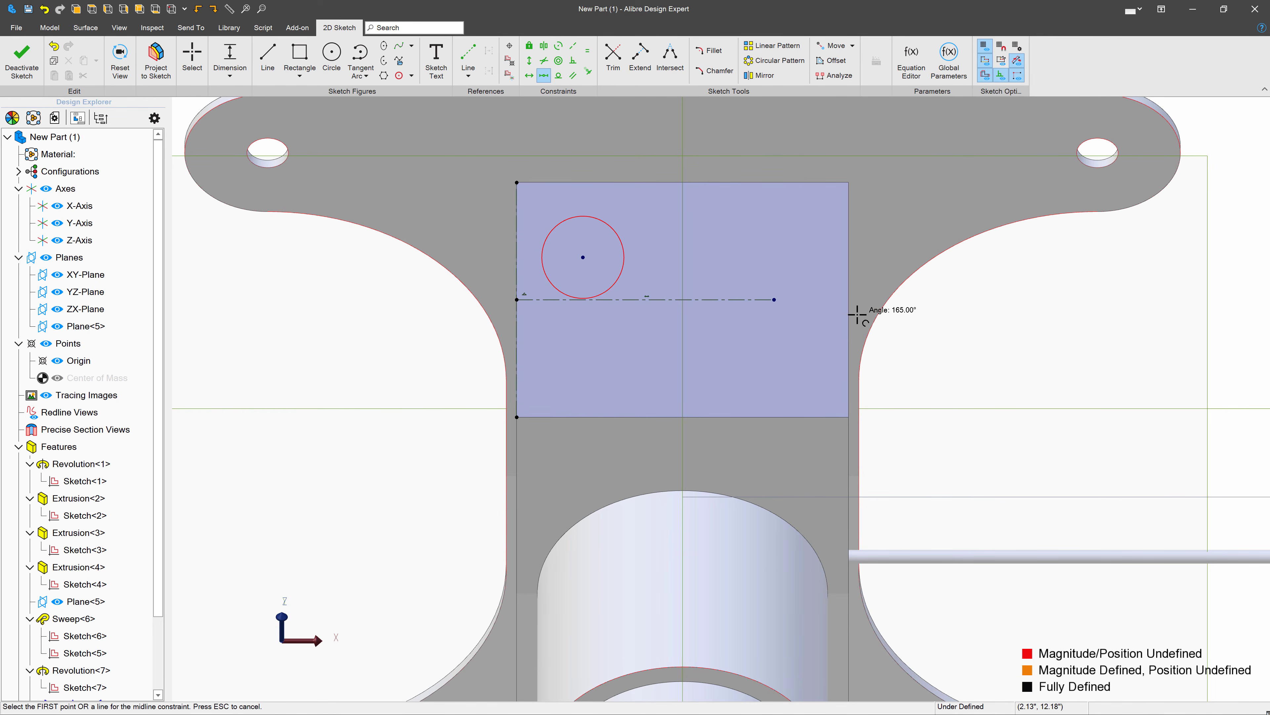
pyautogui.press('Escape')
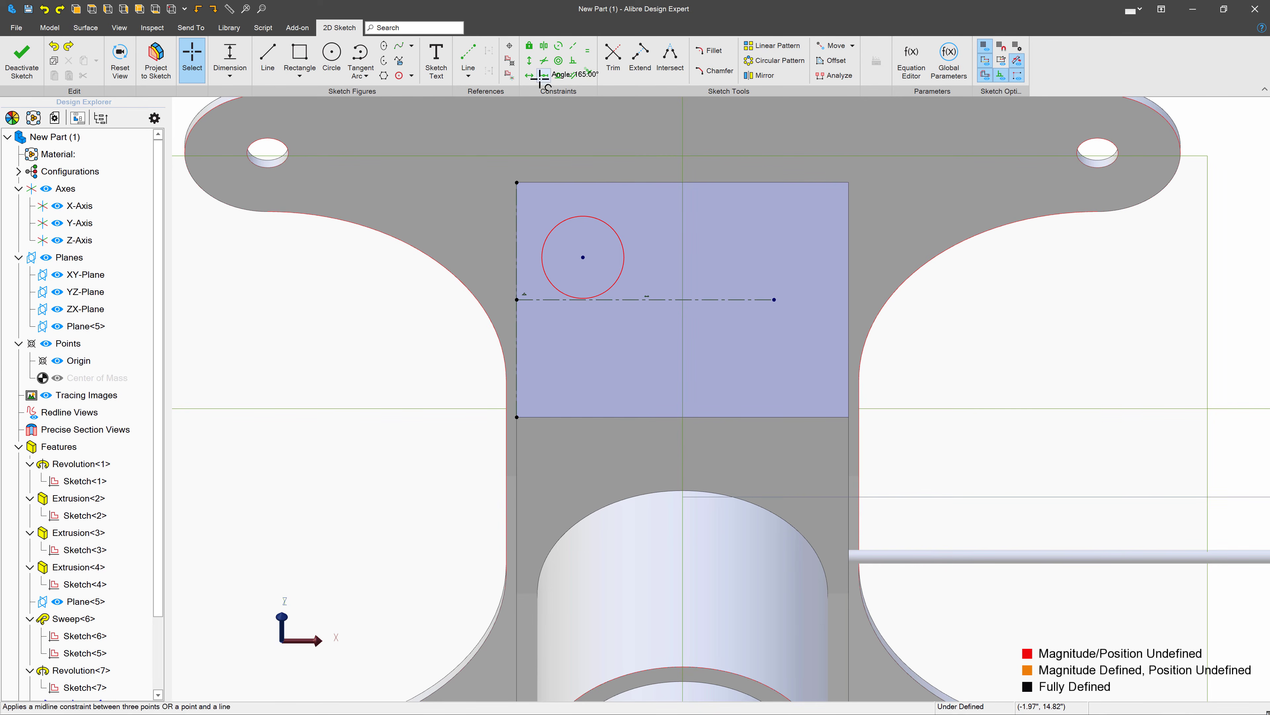
# - Try to apply a midpoint constraint between the sloped face's right edge and the reference line's free endpoint
pyautogui.click(544, 75)
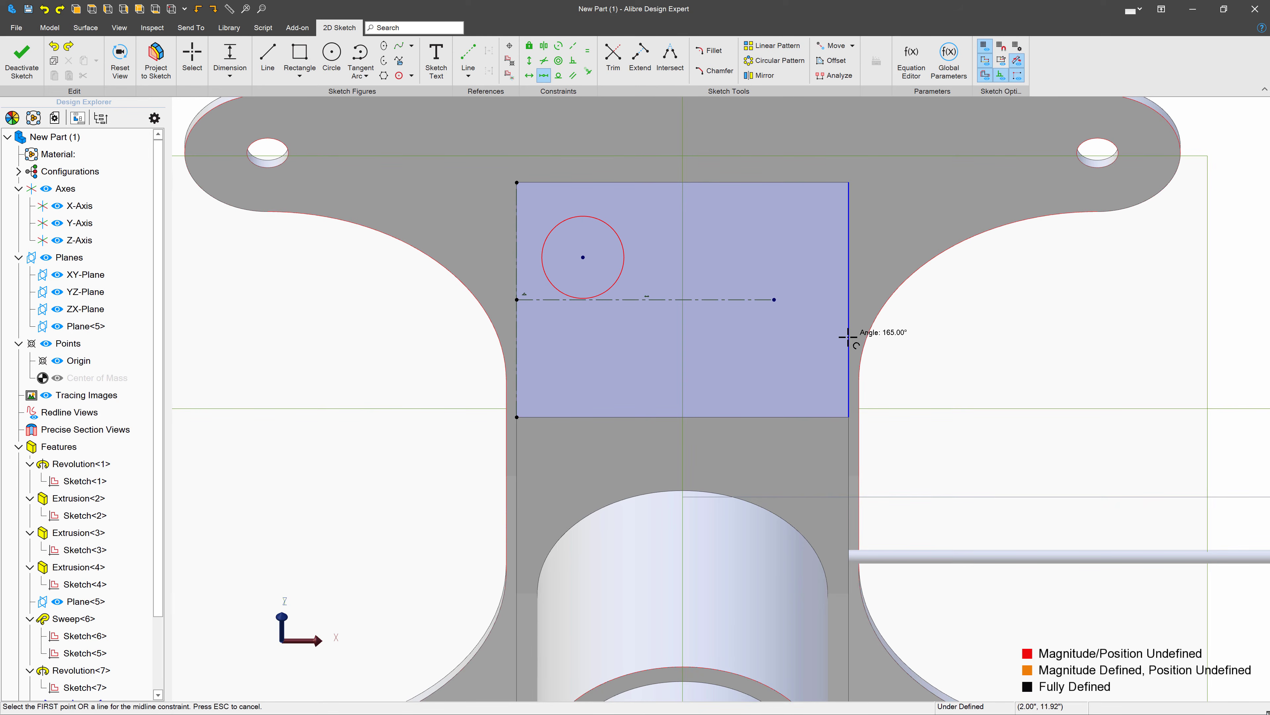
pyautogui.click(775, 299)
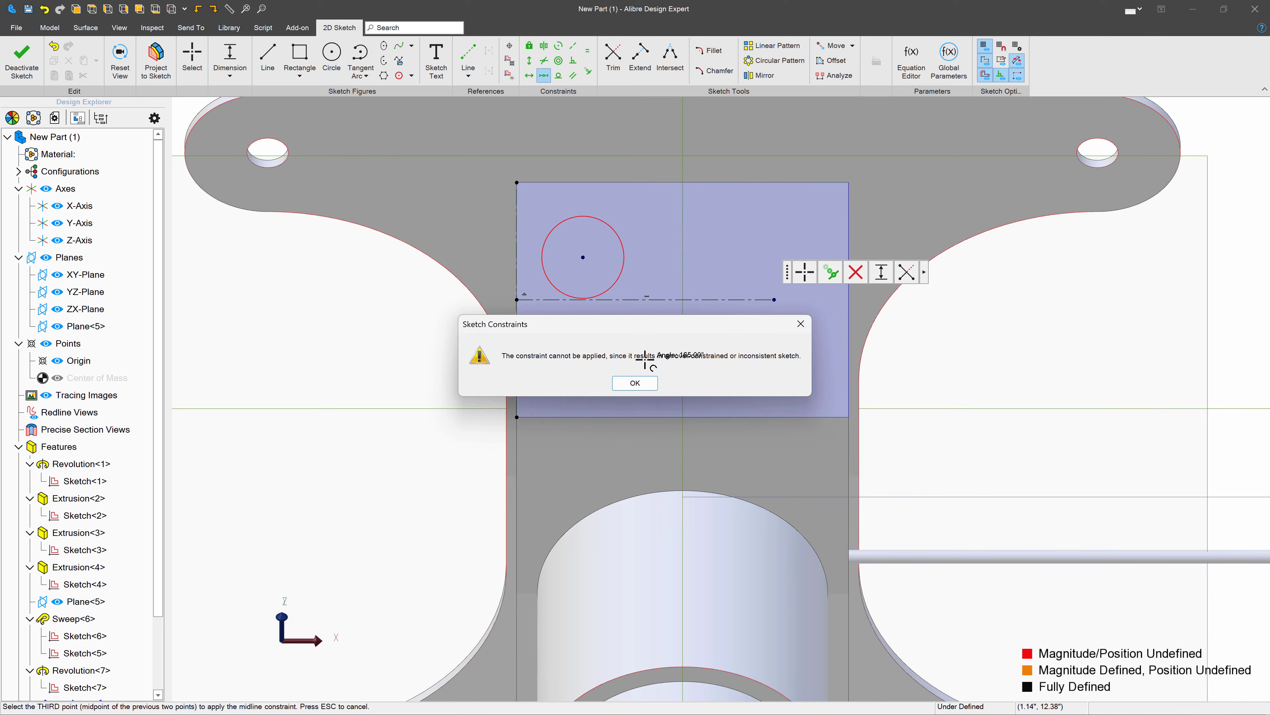
pyautogui.click(624, 382)
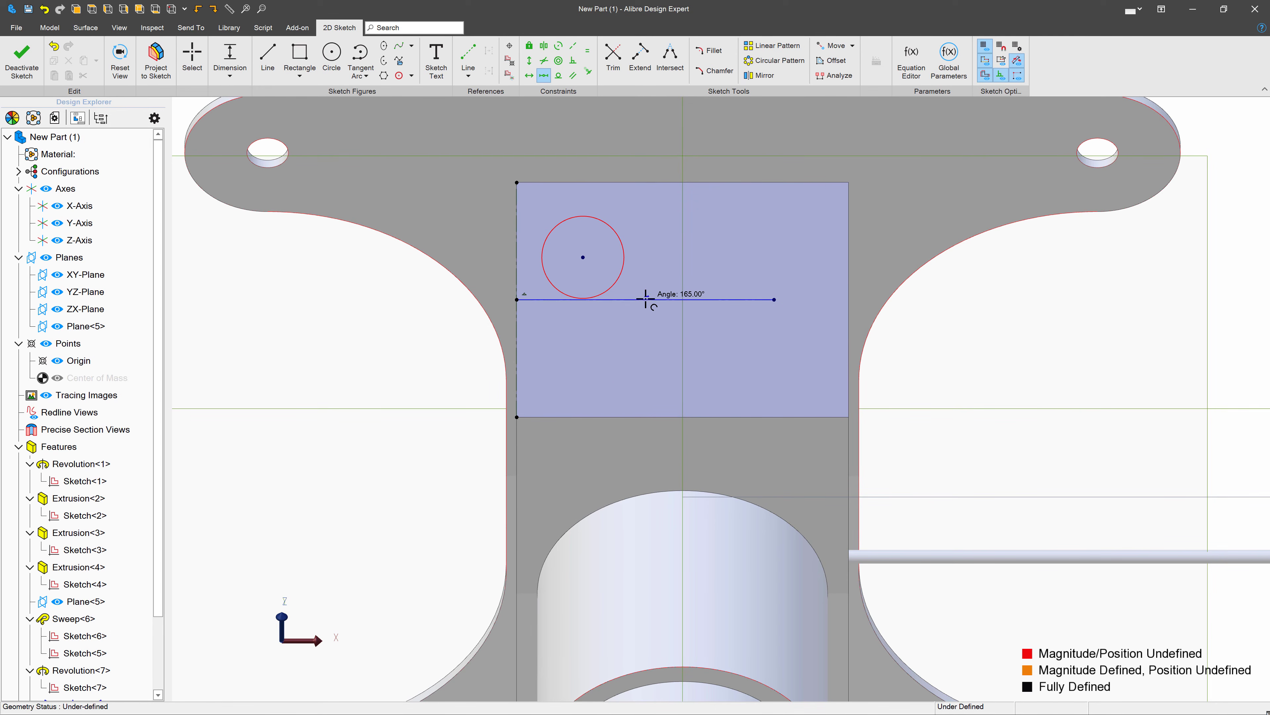
# - Remove the reference line's horizontal constraint and move its free endpoint off the horizontal
pyautogui.press('Escape')
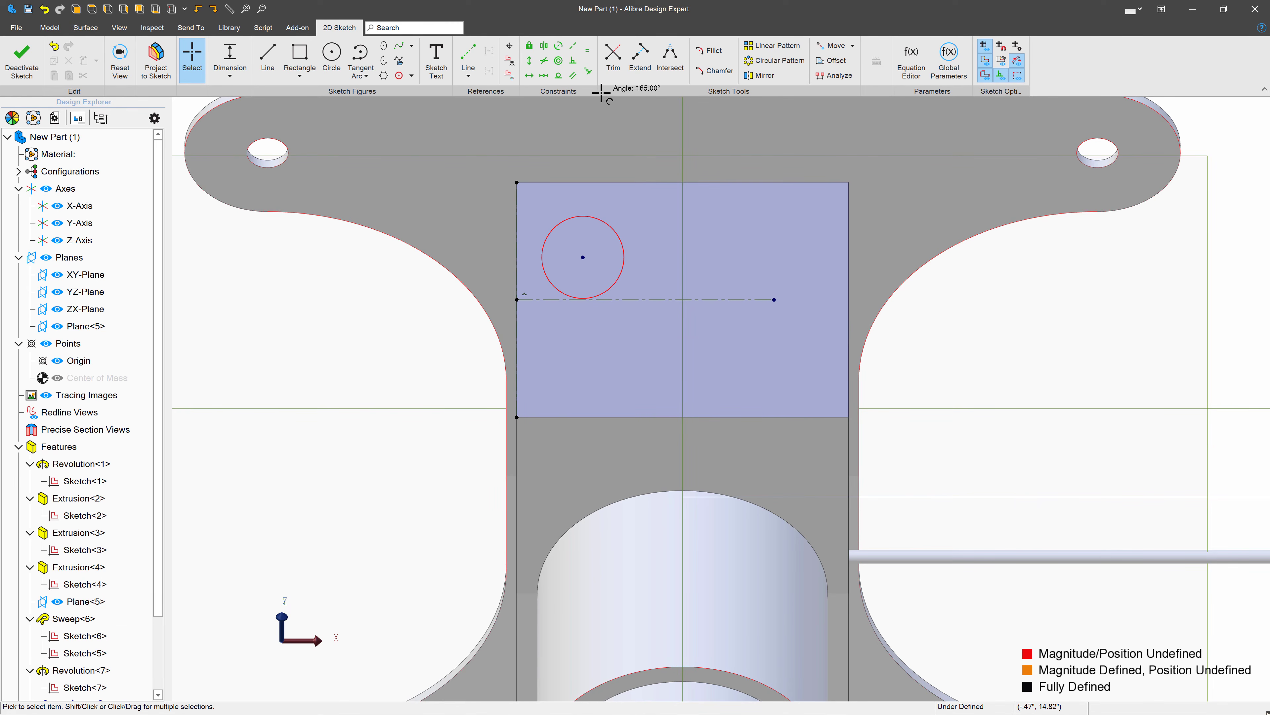
pyautogui.moveTo(773, 300); pyautogui.dragTo(795, 346)
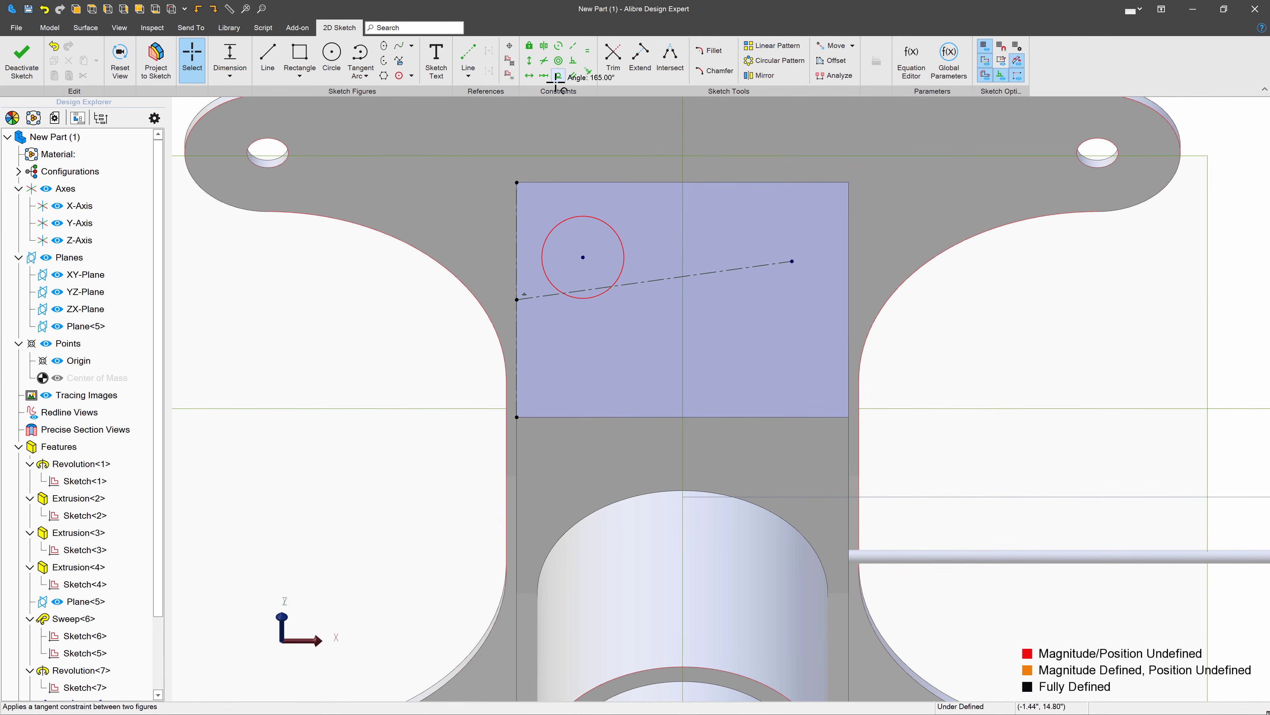
# - Constrain the reference line's free endpoint to the midpoint of the sloped face's right edge
pyautogui.click(543, 75)
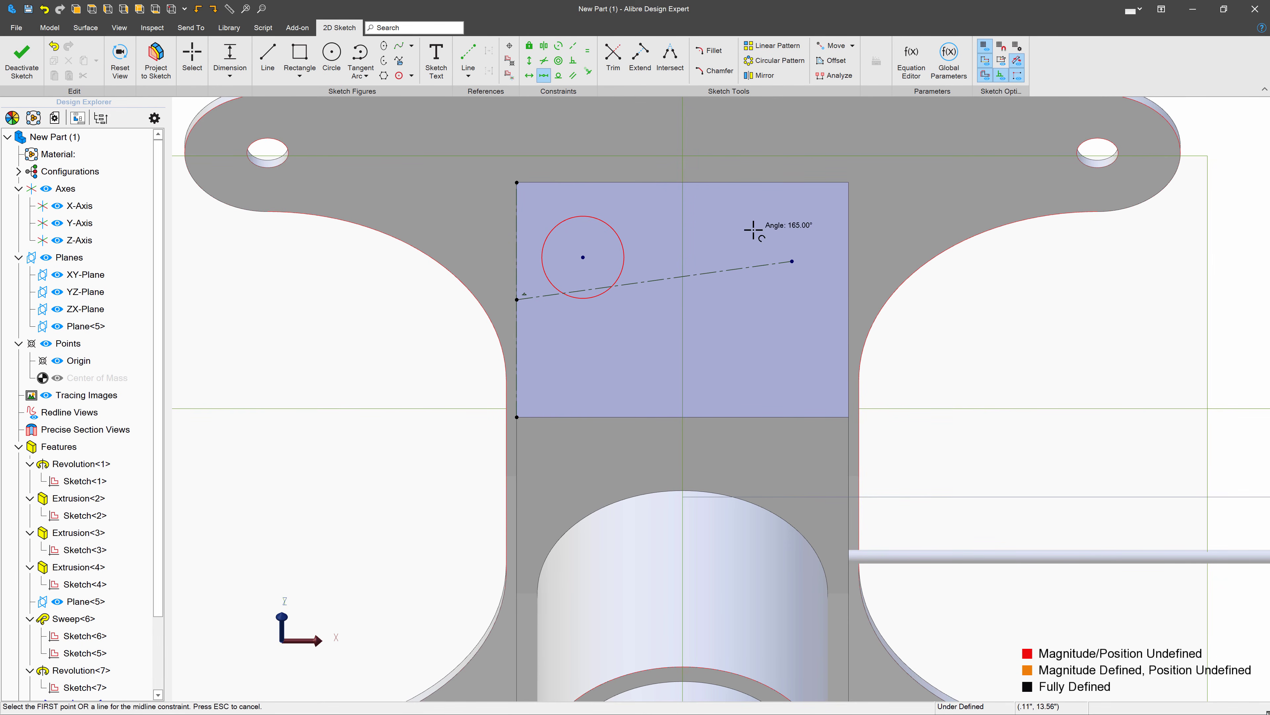
pyautogui.click(846, 291)
pyautogui.click(782, 263)
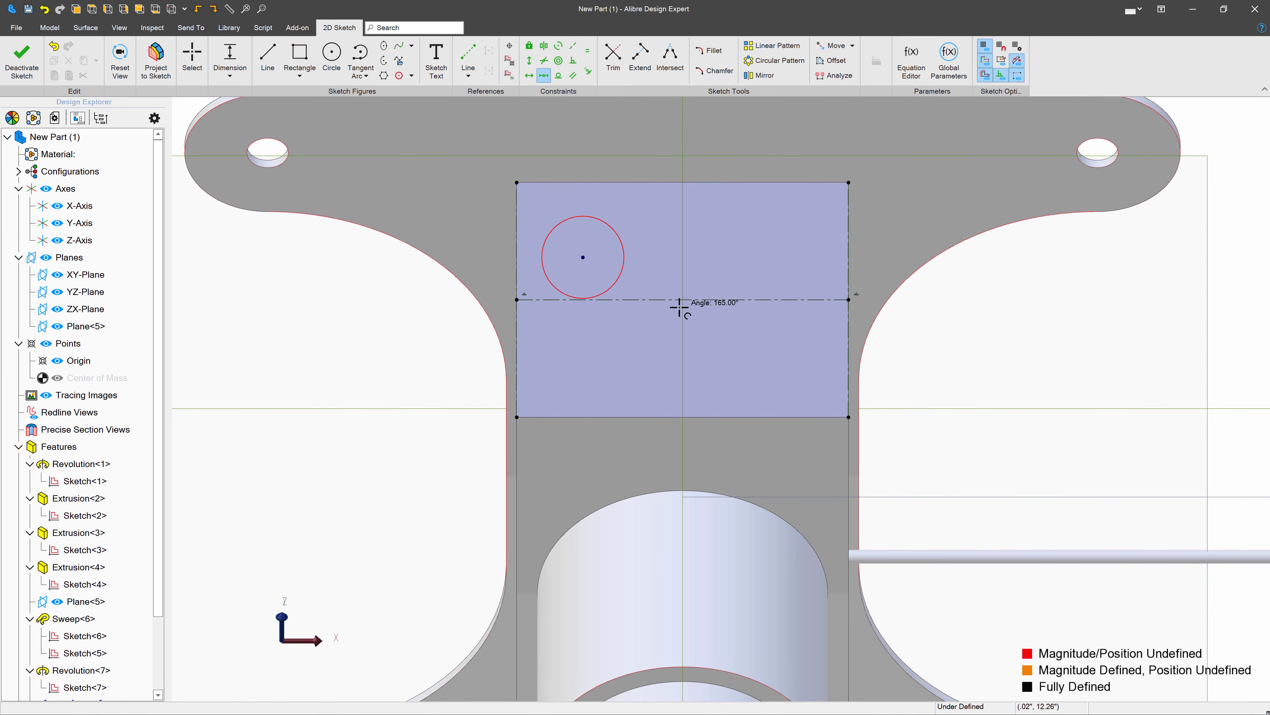
# - Draw three more circles on the sloped face: one above the reference line at upper right and two below it
pyautogui.click(331, 56)
pyautogui.click(756, 230)
pyautogui.click(784, 254)
pyautogui.click(765, 365)
pyautogui.click(789, 372)
pyautogui.click(594, 366)
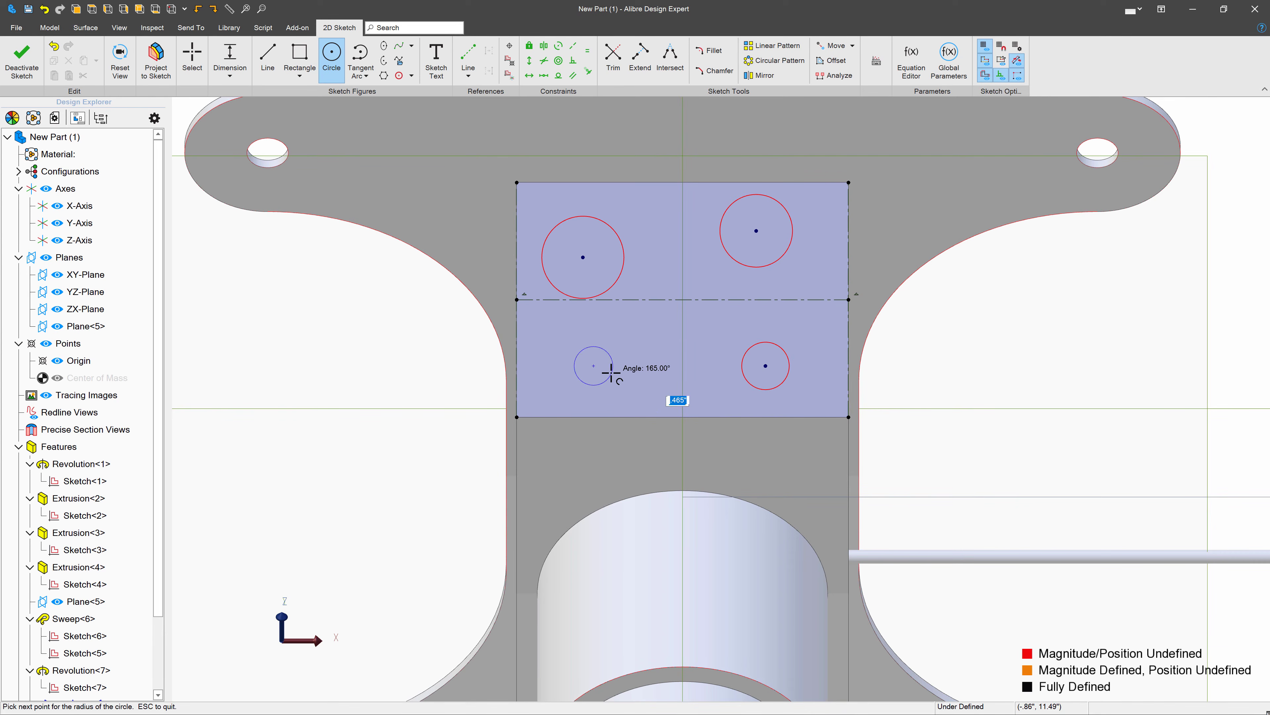
pyautogui.click(574, 346)
pyautogui.press('Escape')
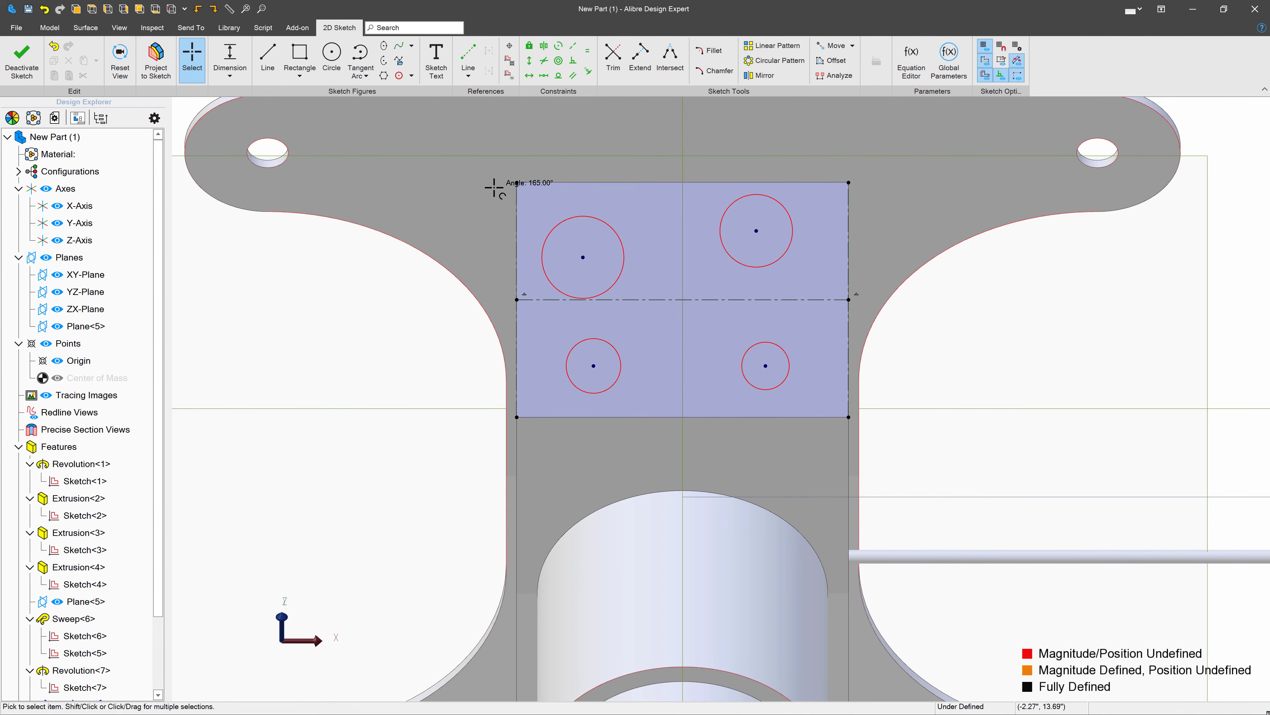
# - Make the two upper circles symmetric about the vertical Z-axis
pyautogui.click(544, 45)
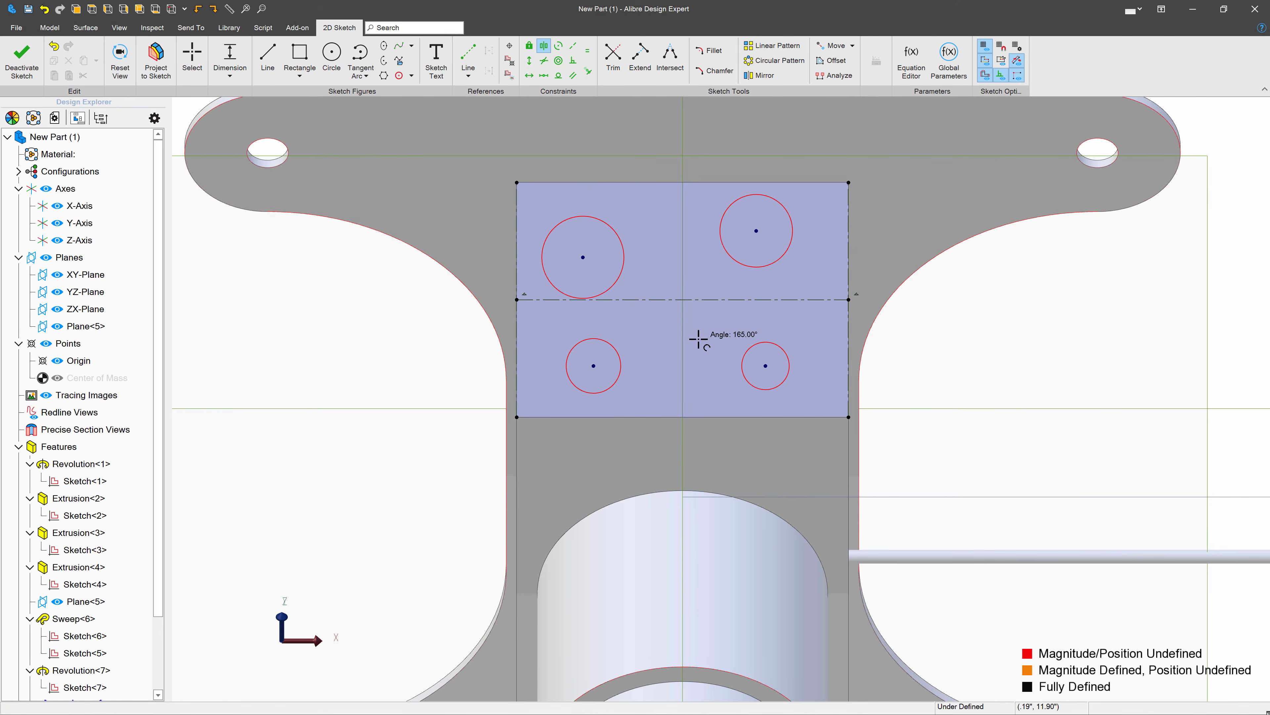
pyautogui.scroll(-8, 697, 337)
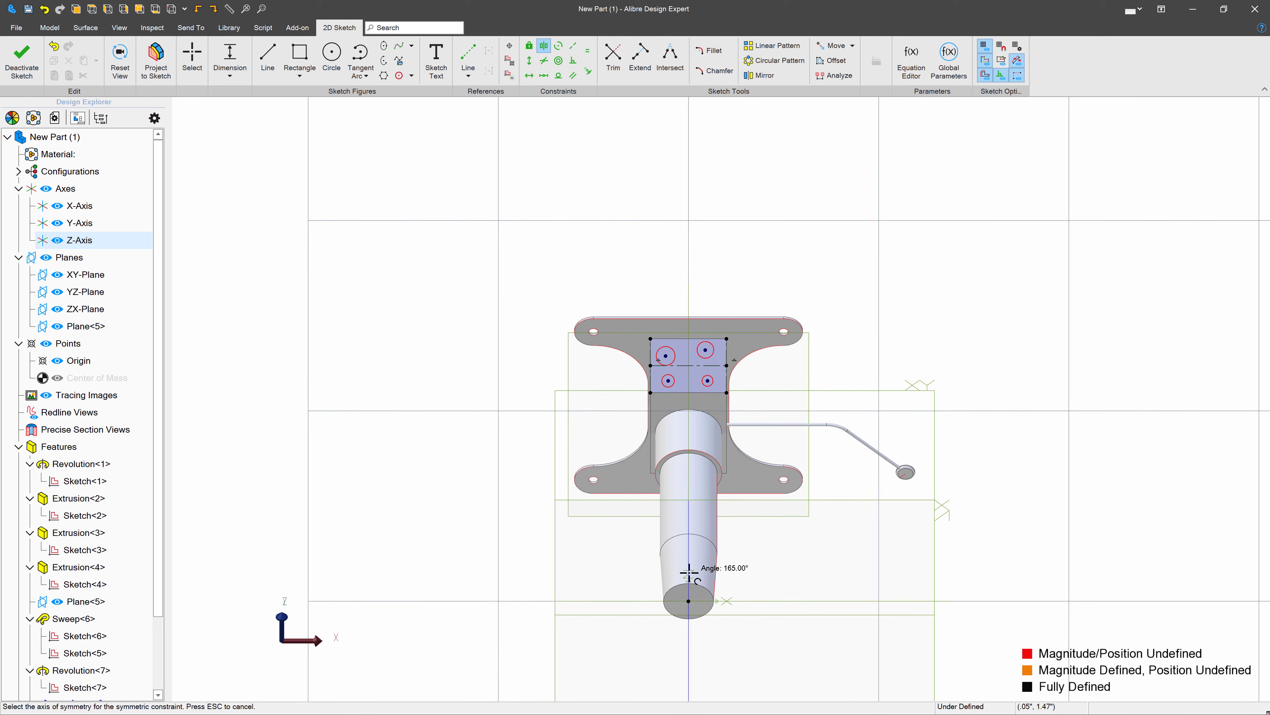
pyautogui.click(689, 572)
pyautogui.scroll(10, 726, 450)
pyautogui.click(605, 263)
pyautogui.click(761, 263)
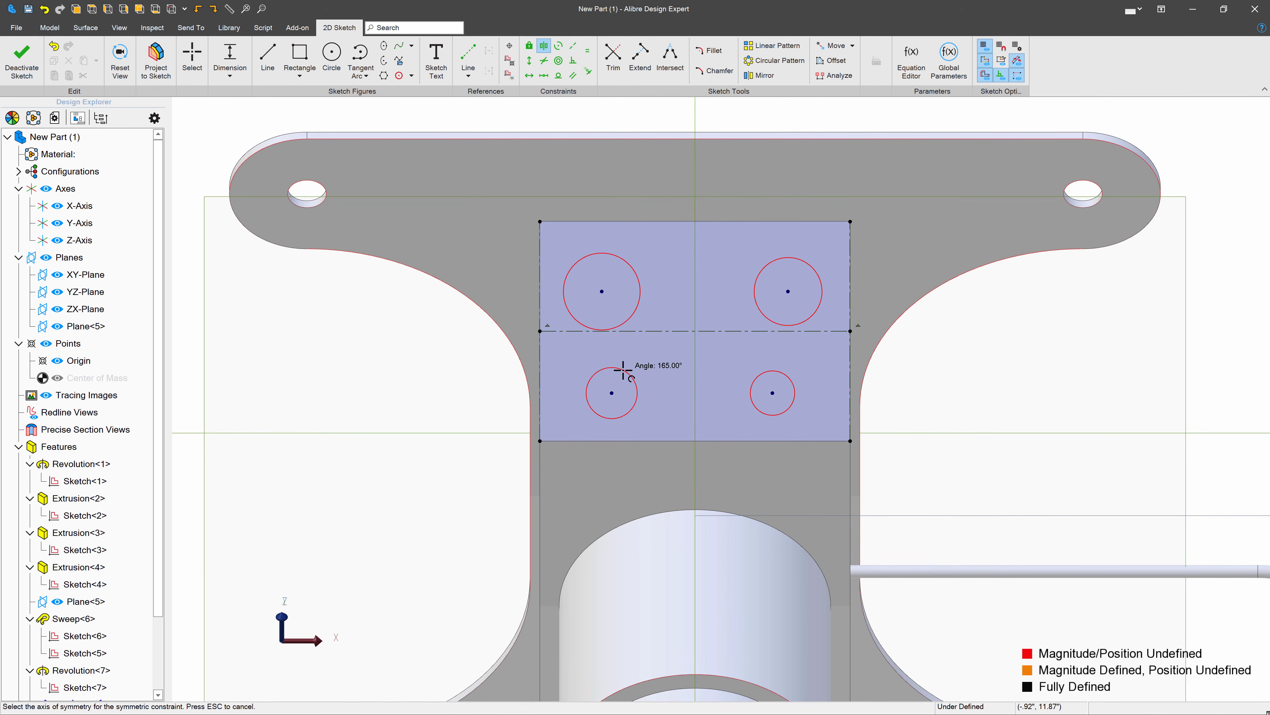
# - Make the two lower circles symmetric about the vertical Z-axis
pyautogui.scroll(-5, 684, 453)
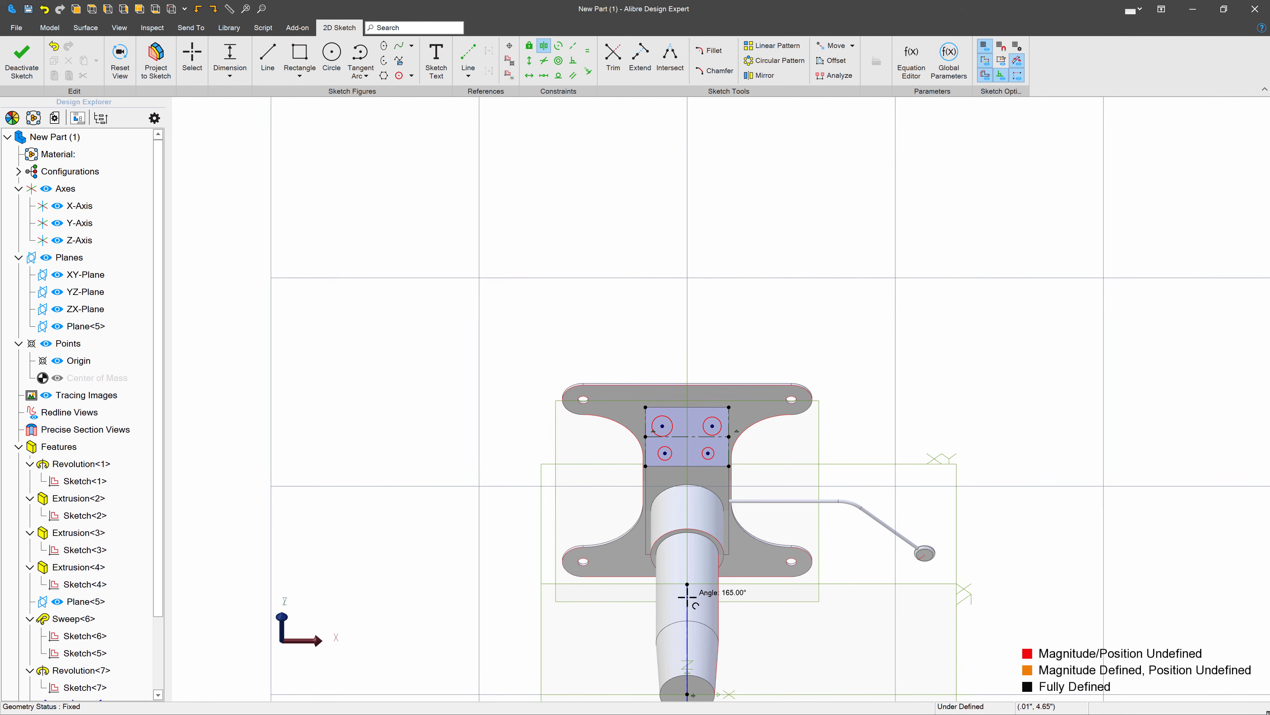
pyautogui.scroll(5, 703, 425)
pyautogui.click(617, 456)
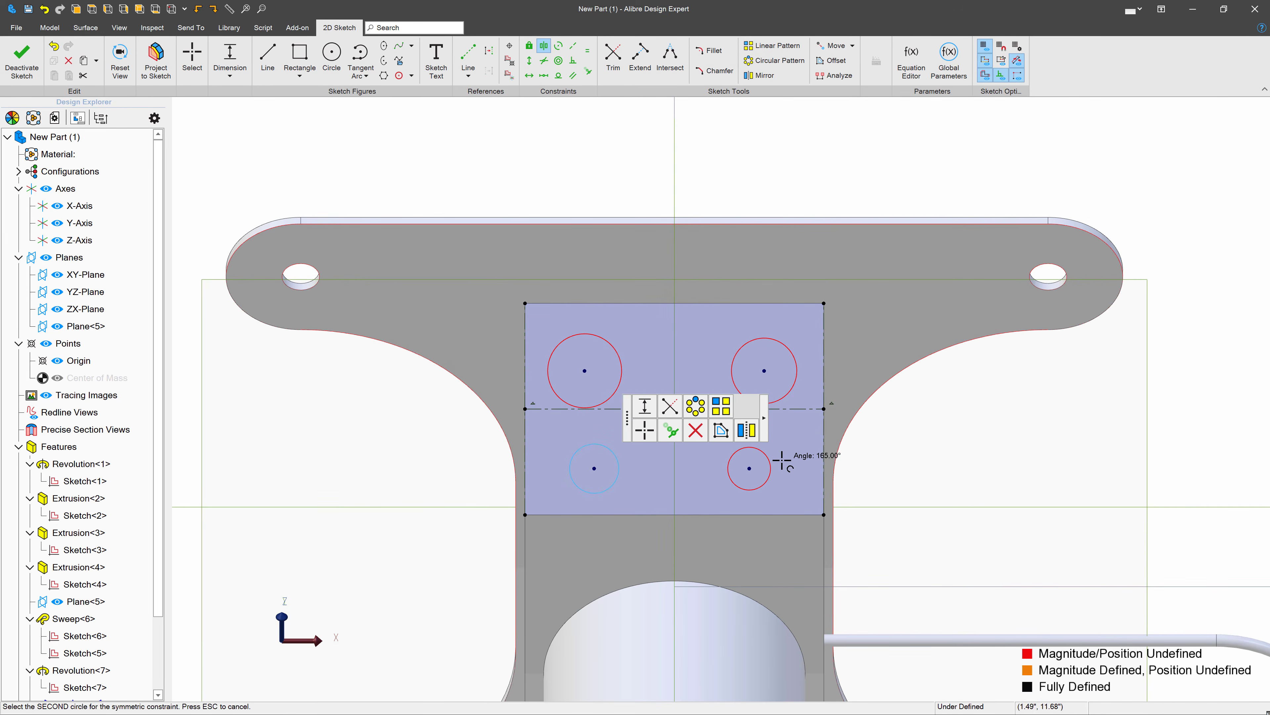
pyautogui.click(771, 459)
pyautogui.scroll(3, 673, 470)
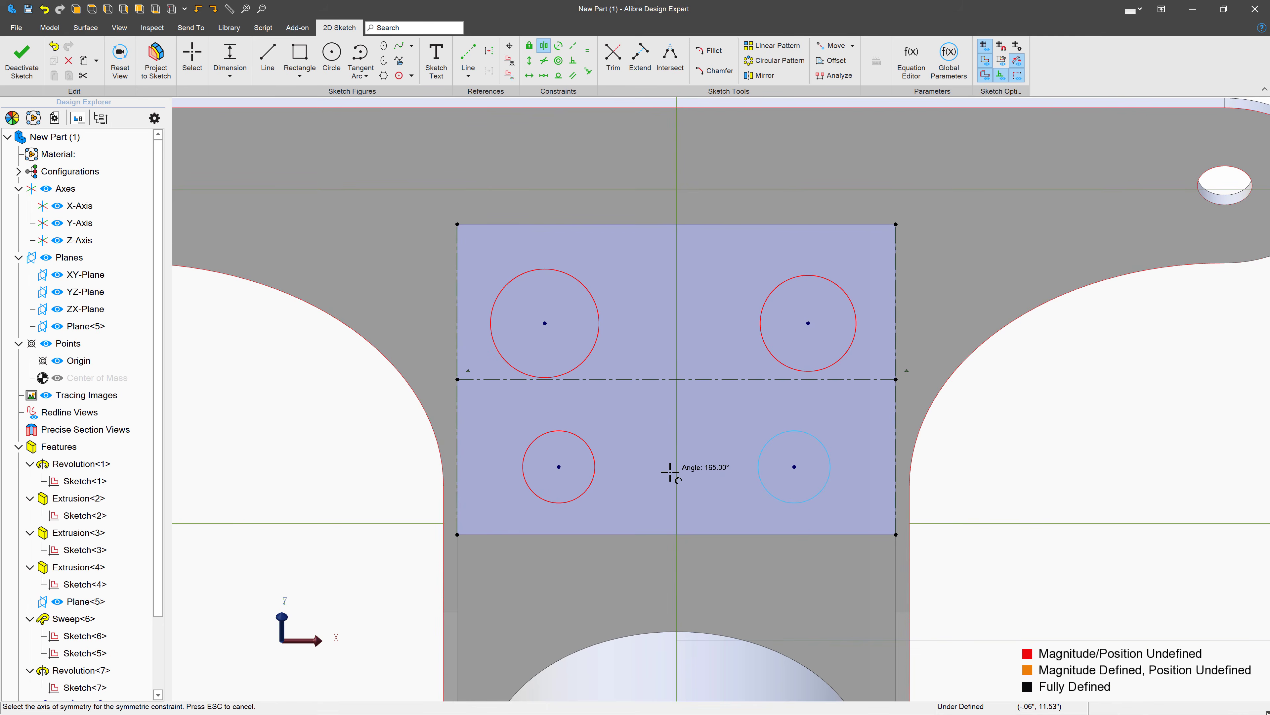
pyautogui.press('Escape')
# - Enlarge the lower and upper circles freehand, and constrain the two upper circles and the lower-right circle to equal size
pyautogui.moveTo(856, 431); pyautogui.dragTo(877, 513)
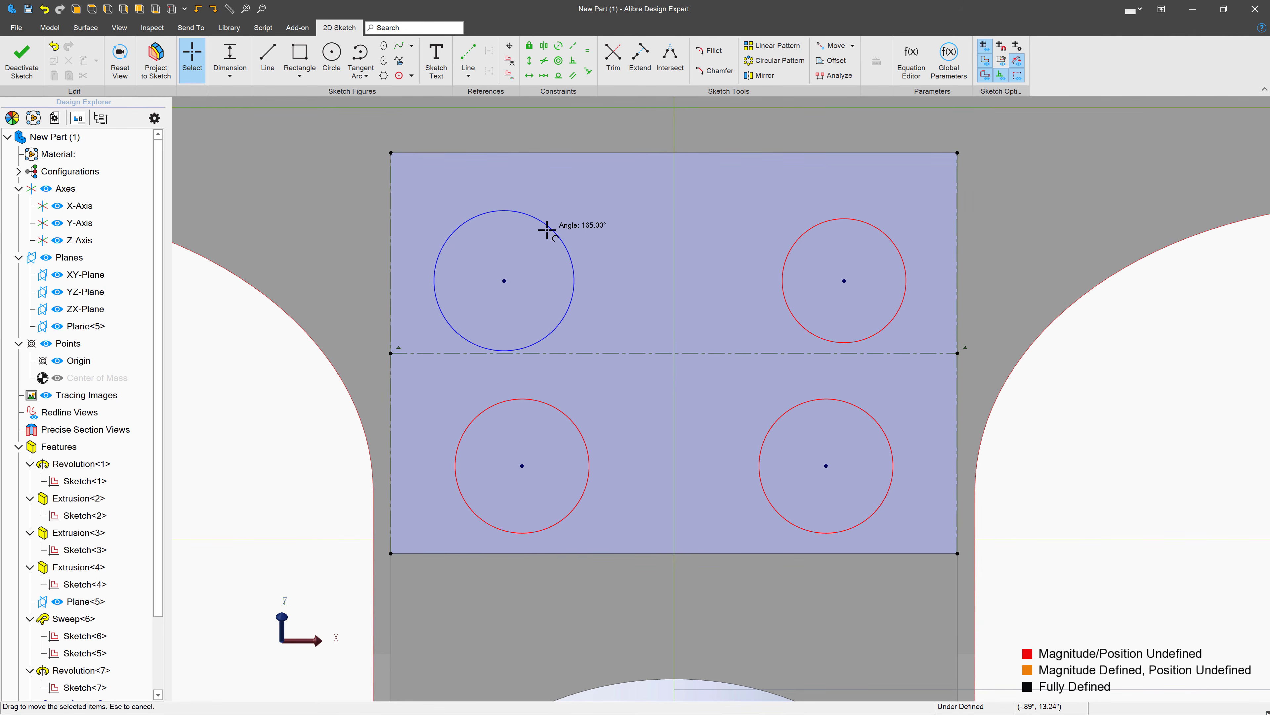
pyautogui.moveTo(540, 249); pyautogui.dragTo(579, 245)
pyautogui.click(584, 50)
pyautogui.click(555, 207)
pyautogui.click(842, 199)
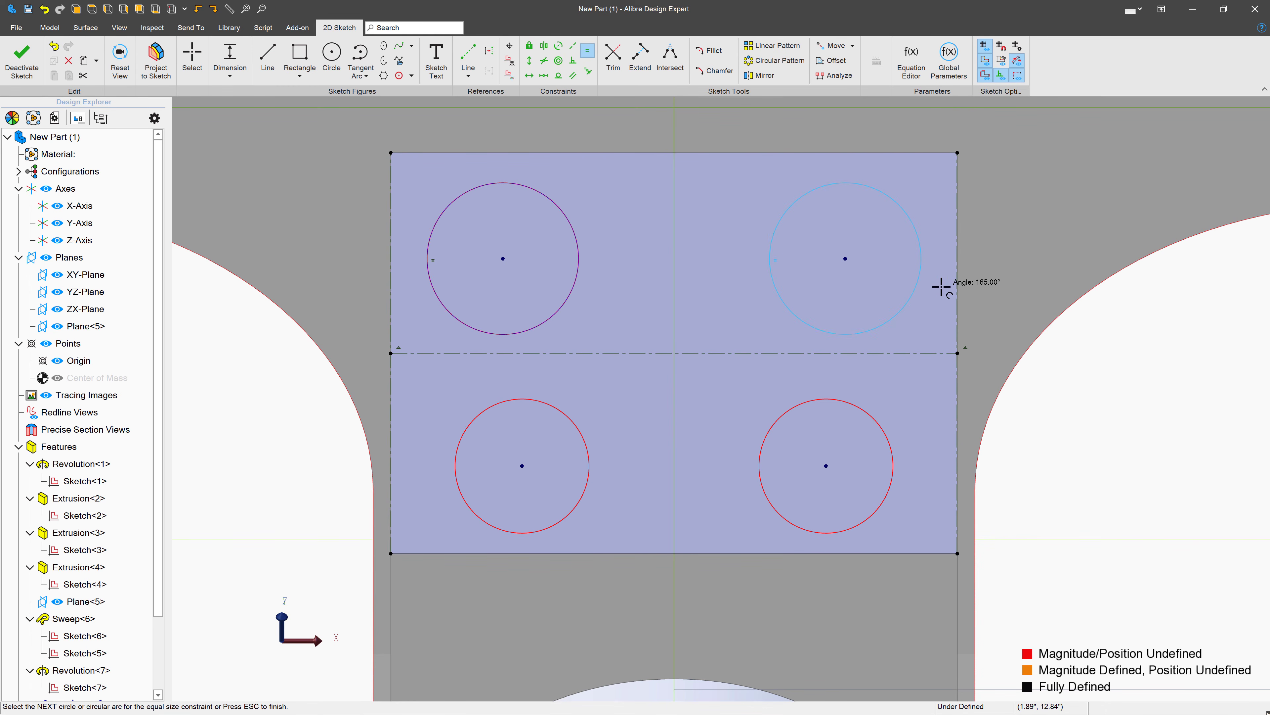
pyautogui.click(845, 400)
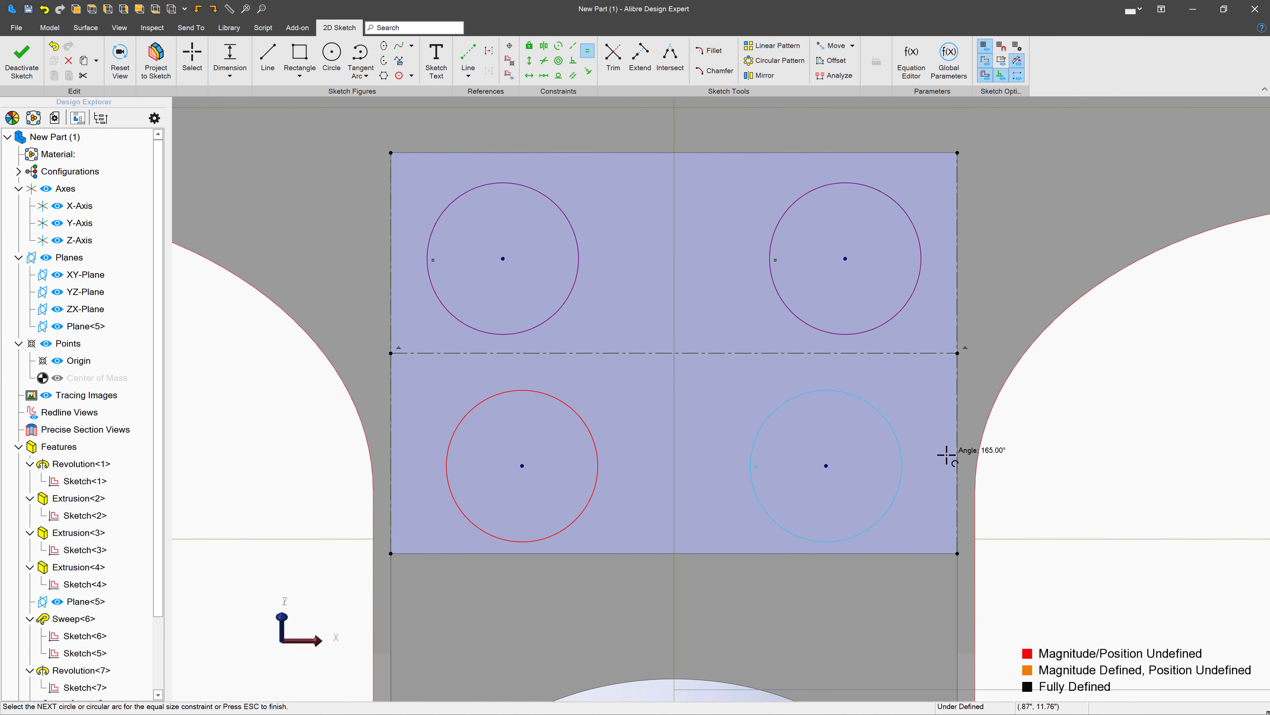
pyautogui.press('Escape')
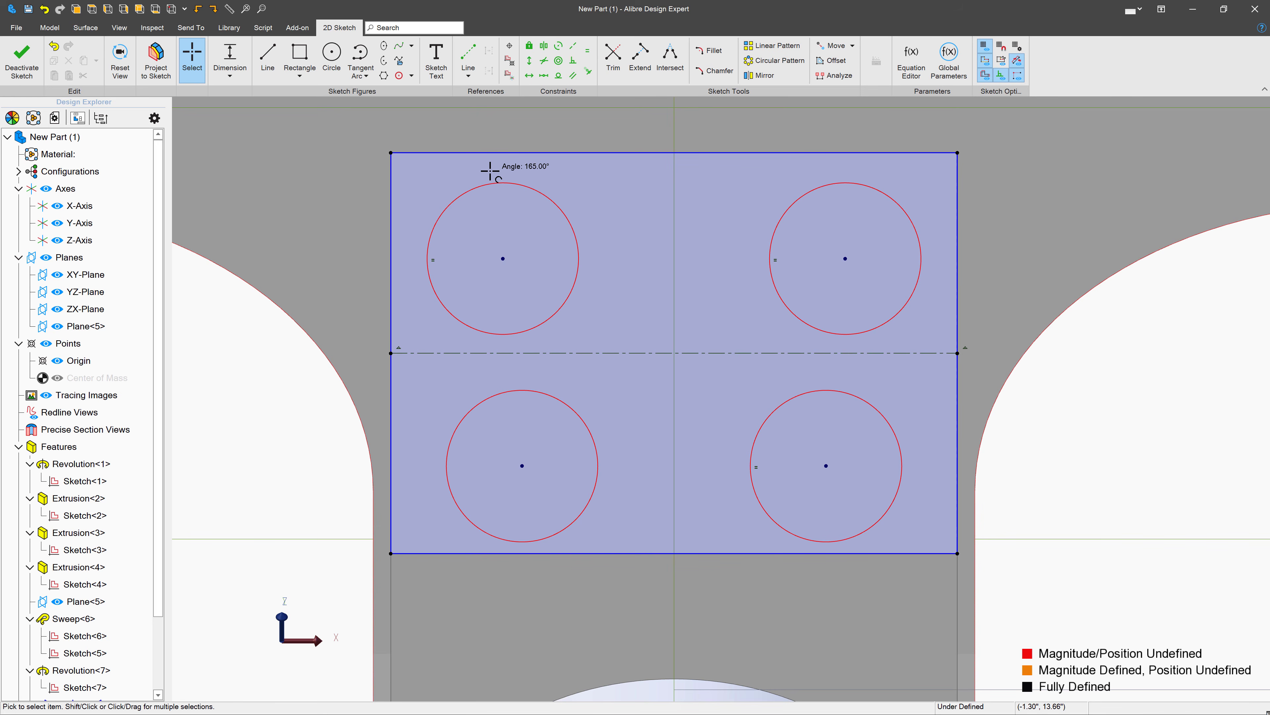
# - Make the left circles' centers symmetric about the horizontal reference line, and move the circle pattern inward toward the vertical axis
pyautogui.click(544, 45)
pyautogui.click(582, 353)
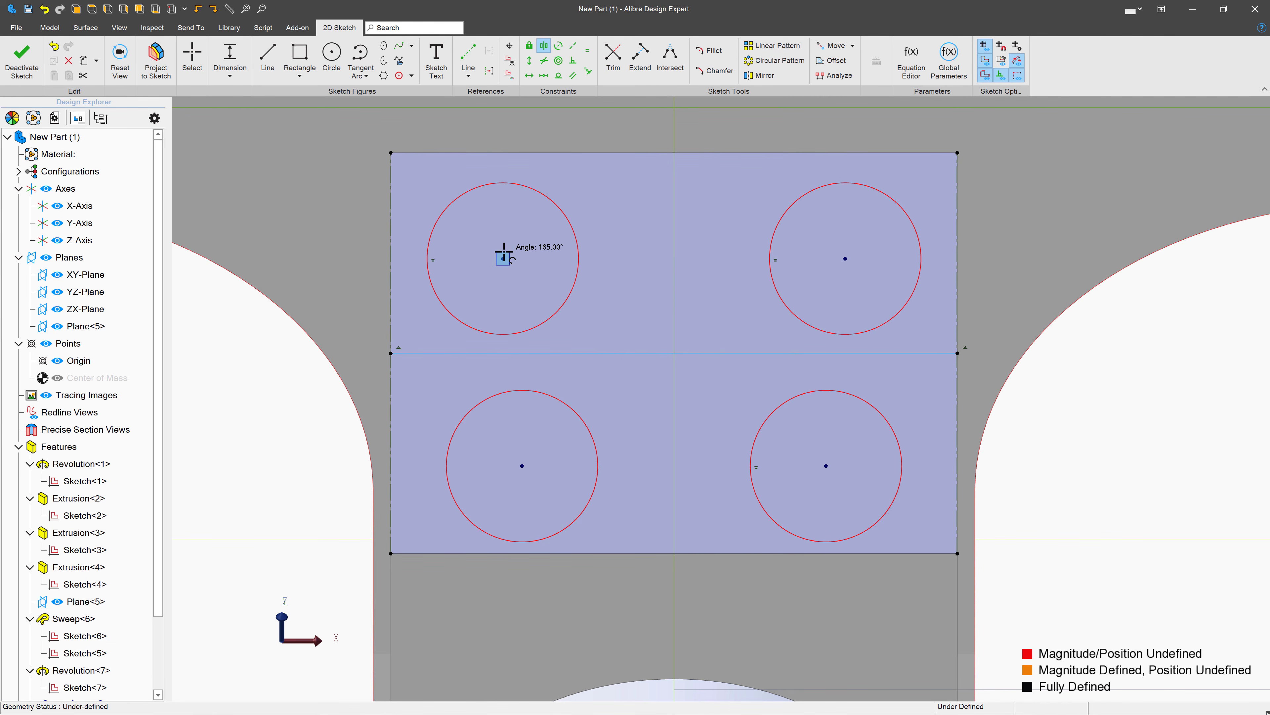
pyautogui.click(503, 258)
pyautogui.click(522, 465)
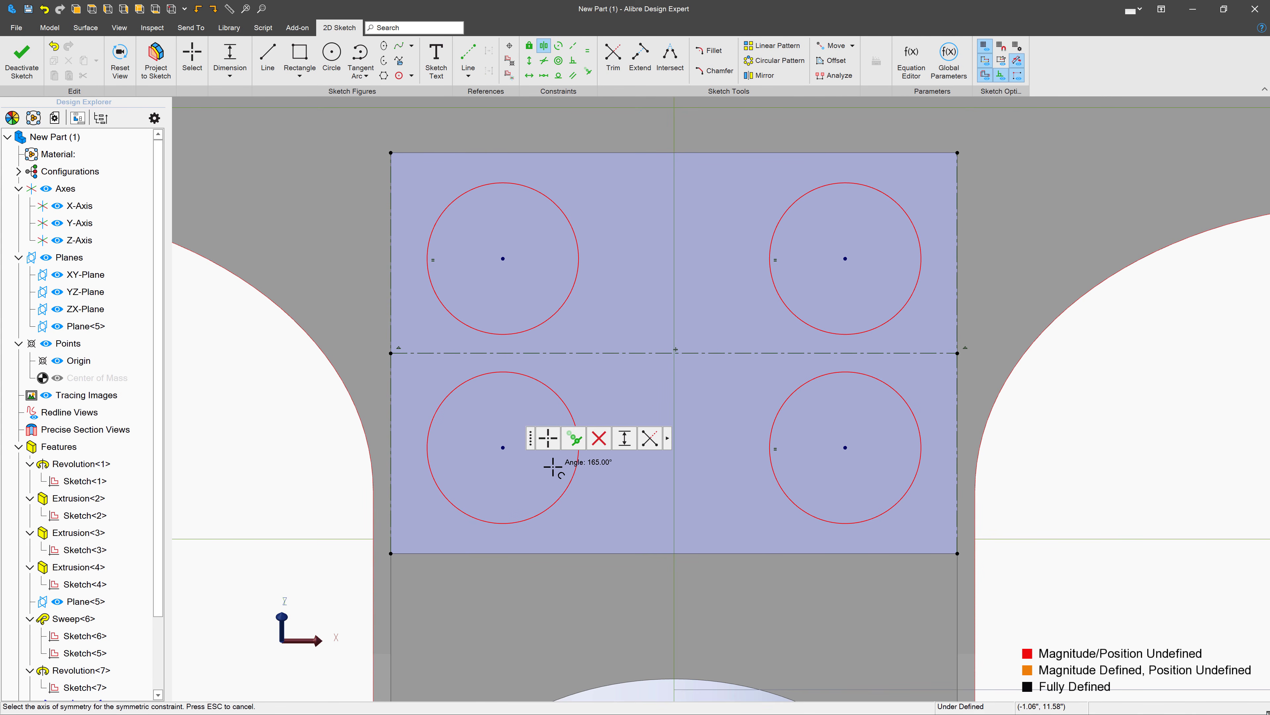
pyautogui.press('Escape')
pyautogui.moveTo(845, 258); pyautogui.dragTo(800, 238)
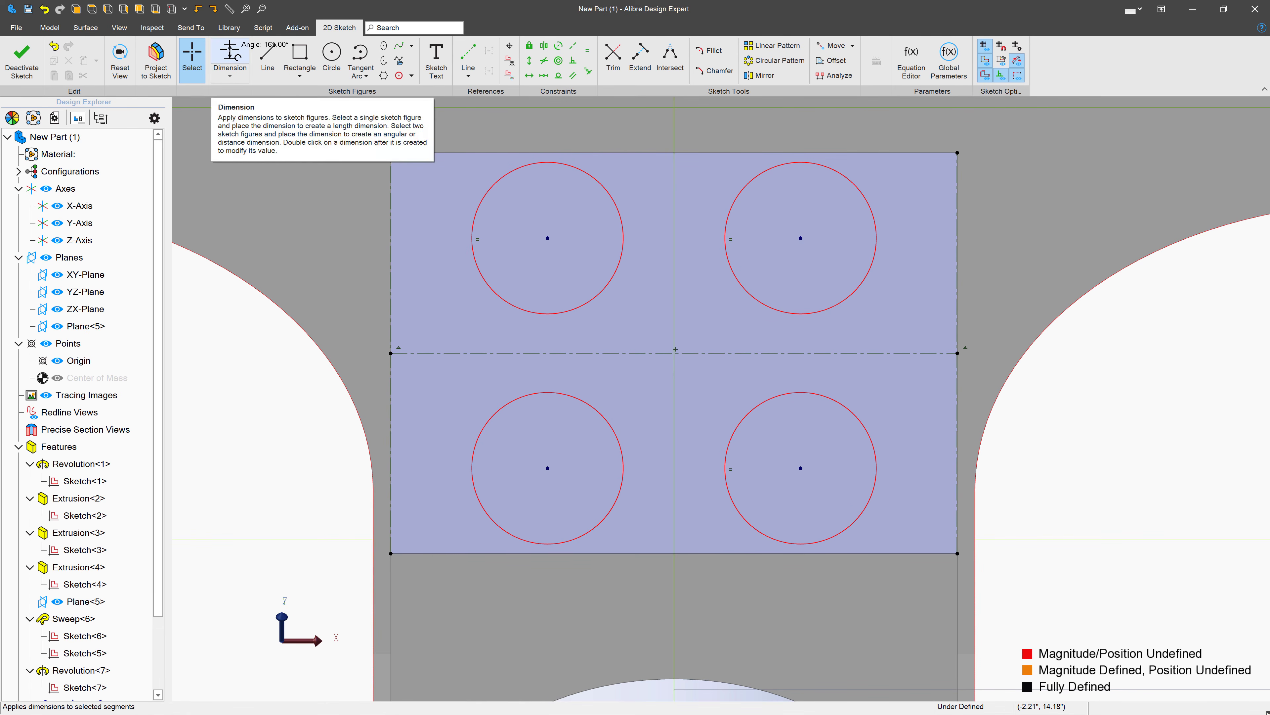
# - Dimension the upper-left circle's diameter at 0.5 in
pyautogui.click(228, 52)
pyautogui.click(499, 178)
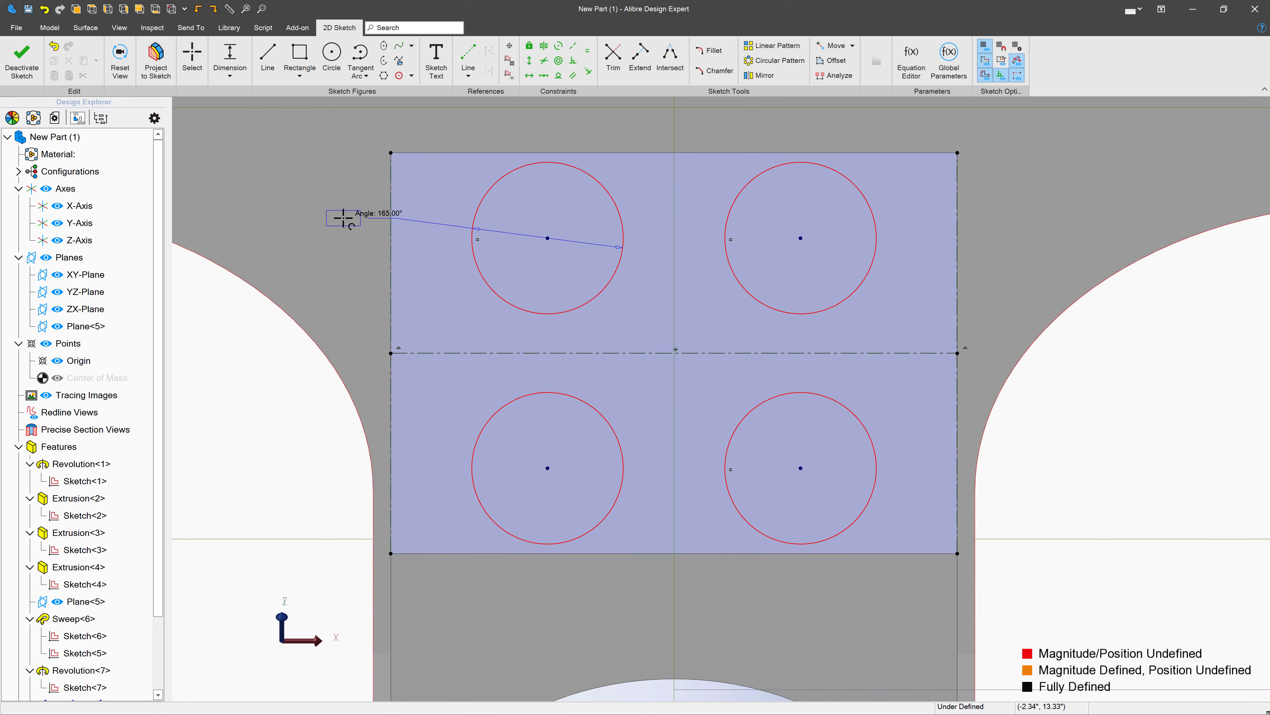
pyautogui.click(343, 215)
pyautogui.press('Return')
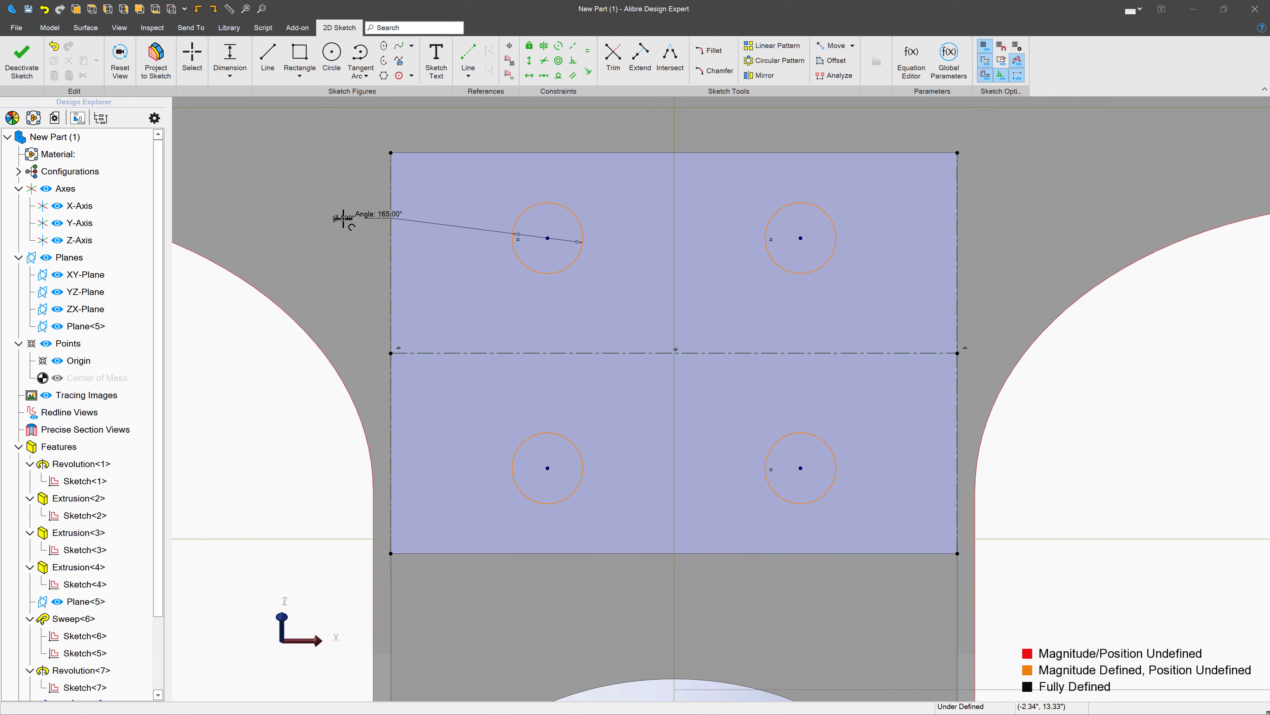
# - Dimension the horizontal spacing between the two upper circle centers at 2.5 in
pyautogui.click(548, 238)
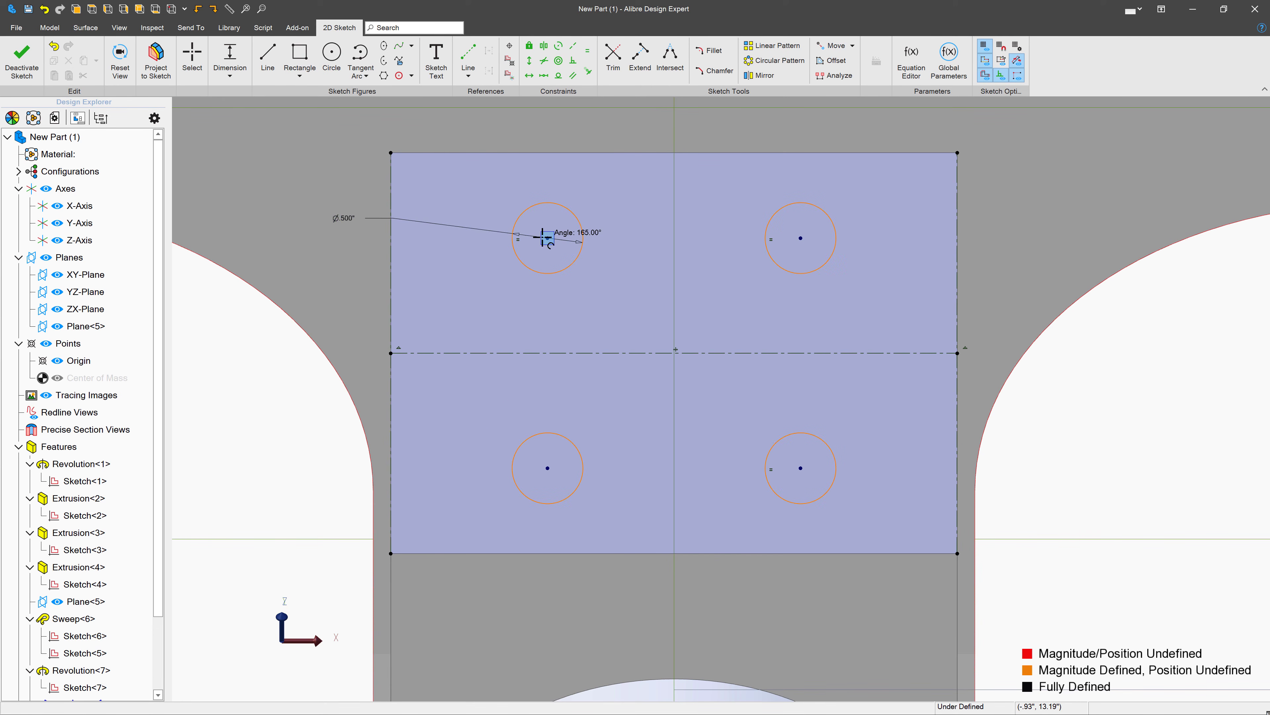
pyautogui.click(801, 238)
pyautogui.click(610, 187)
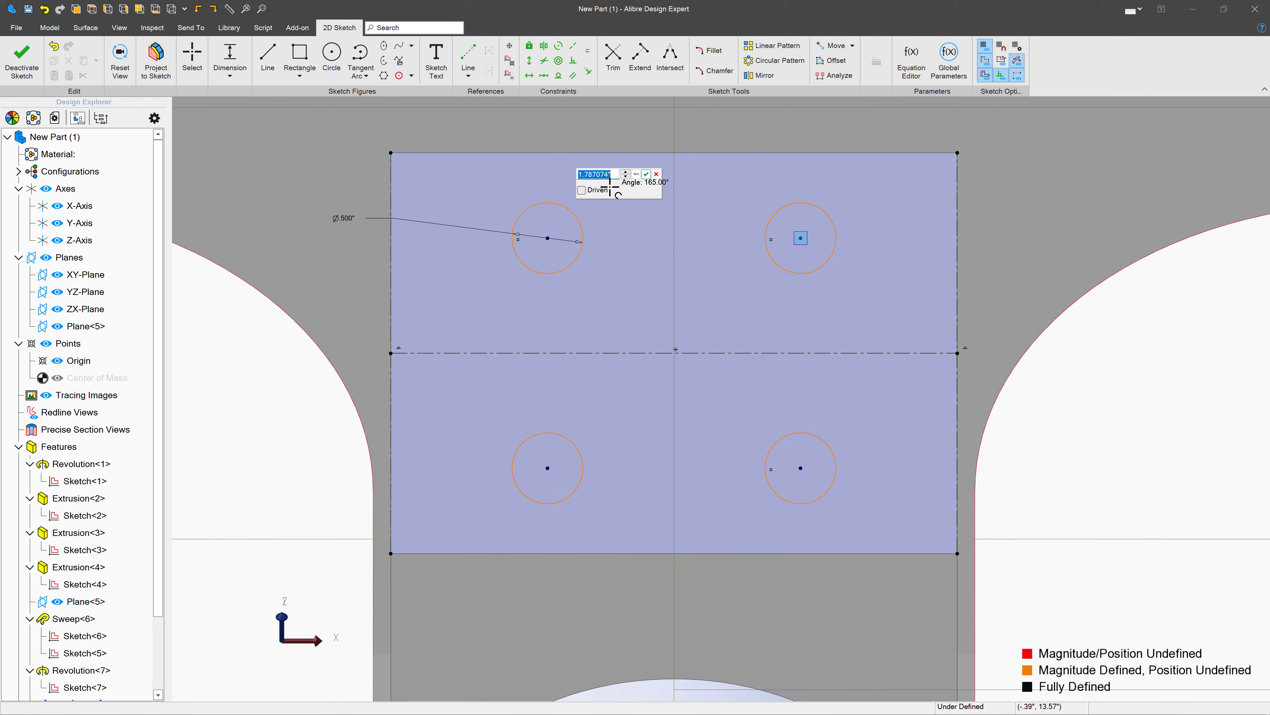
pyautogui.write('2.5')
pyautogui.press('Return')
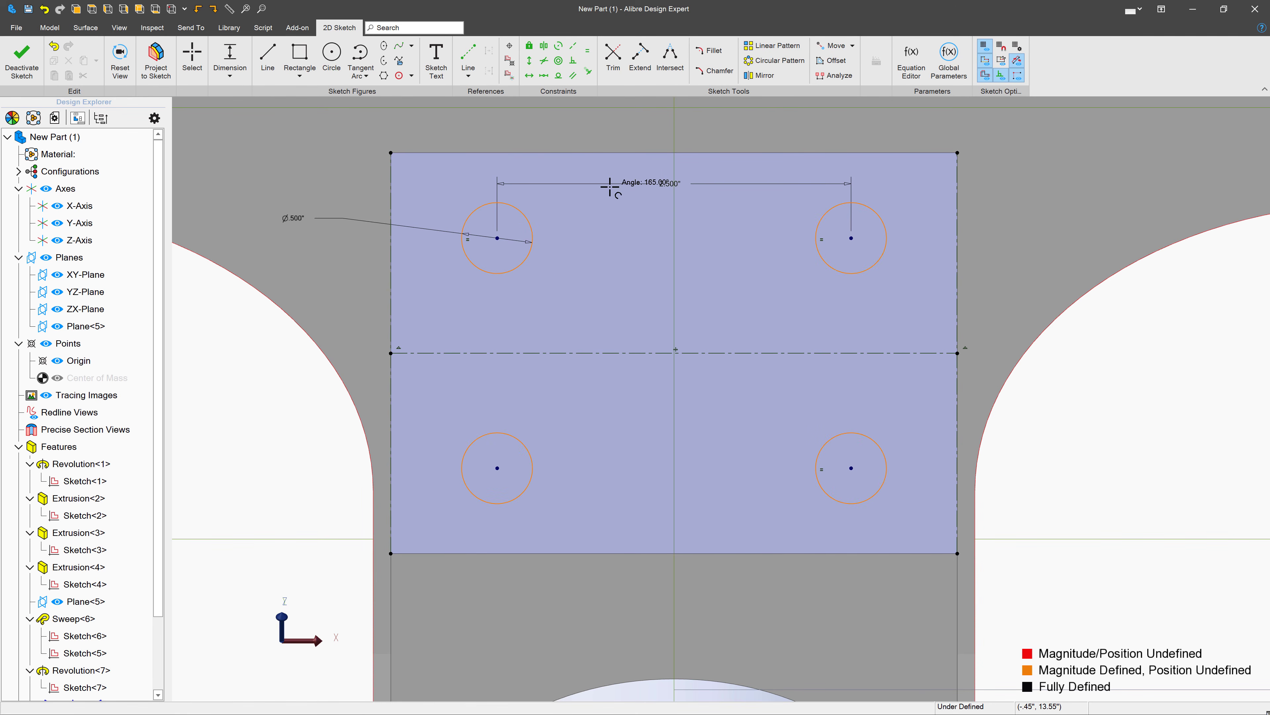
# - Dimension the vertical spacing between the left circle centers at 1.325 in and finish the sketch
pyautogui.click(498, 238)
pyautogui.click(497, 468)
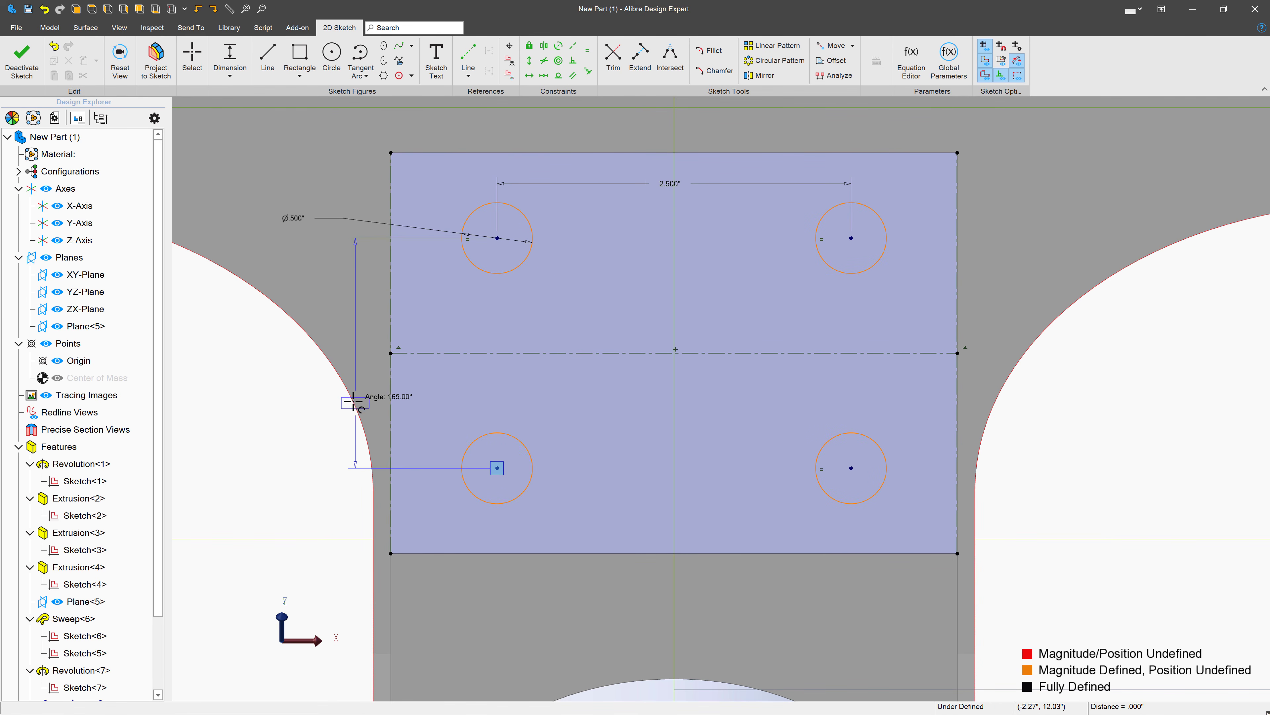
pyautogui.click(300, 385)
pyautogui.write('1.32')
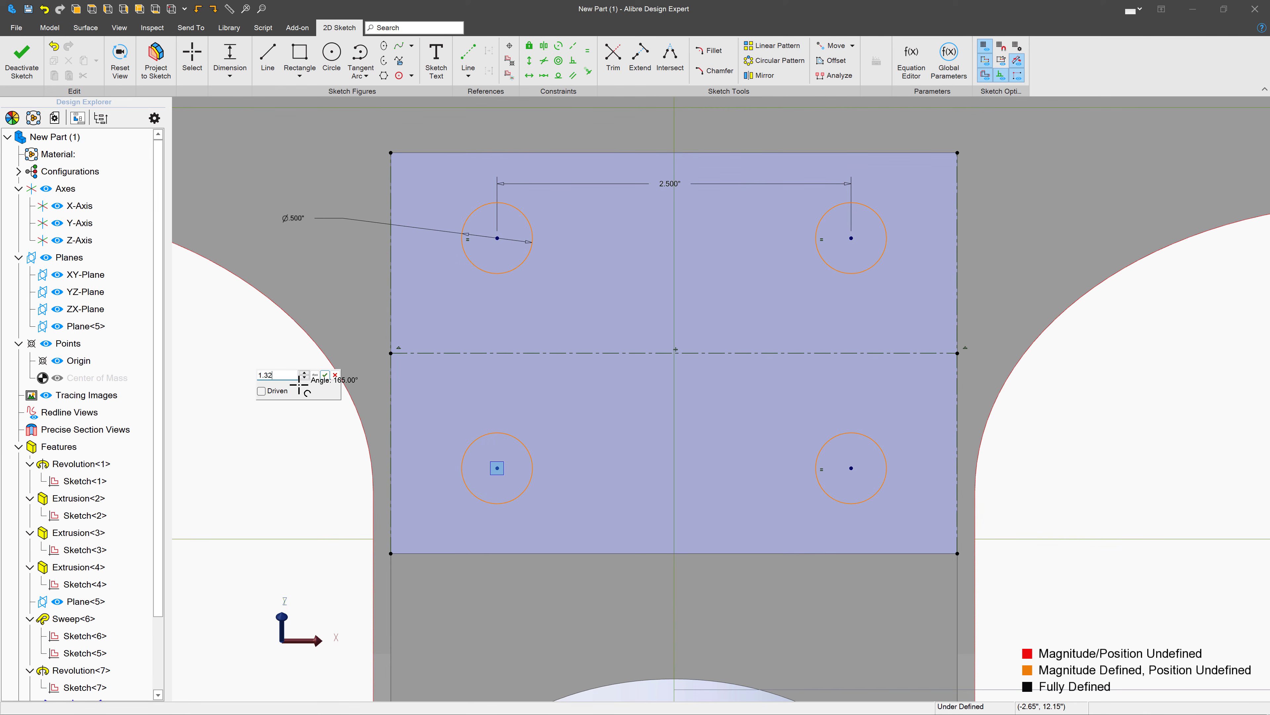
pyautogui.write('5')
pyautogui.press('Return')
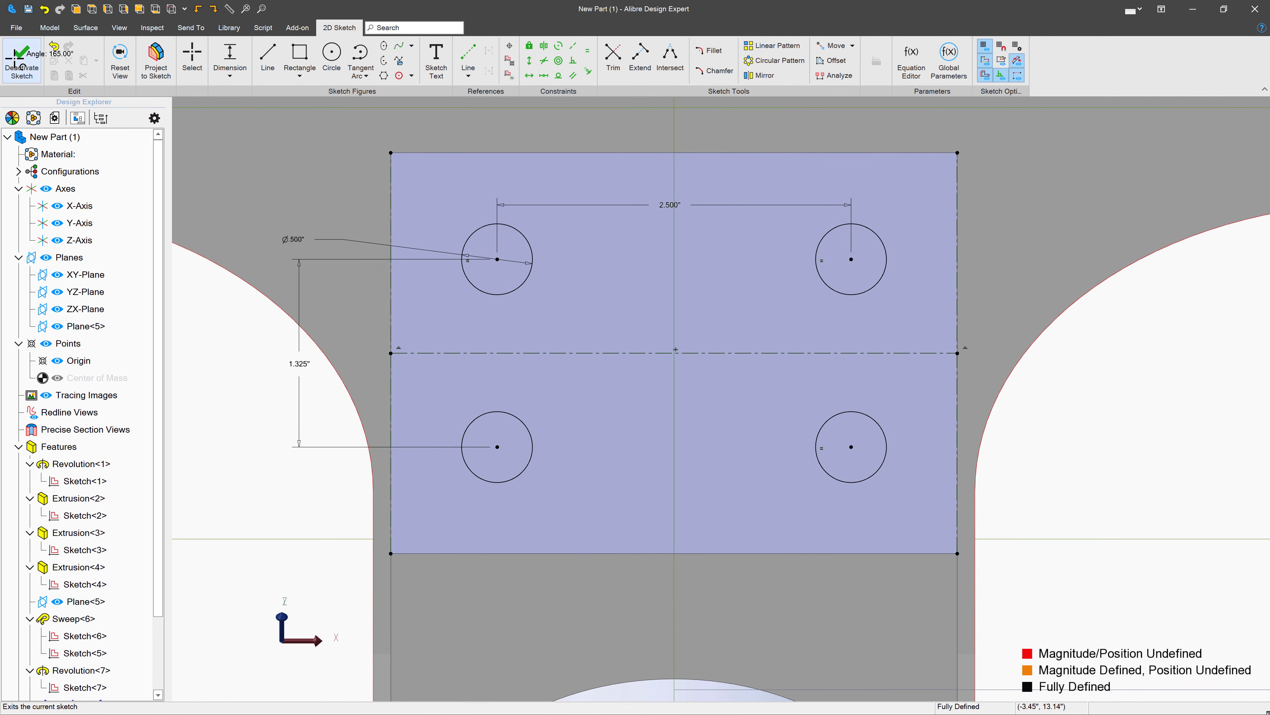
pyautogui.click(22, 63)
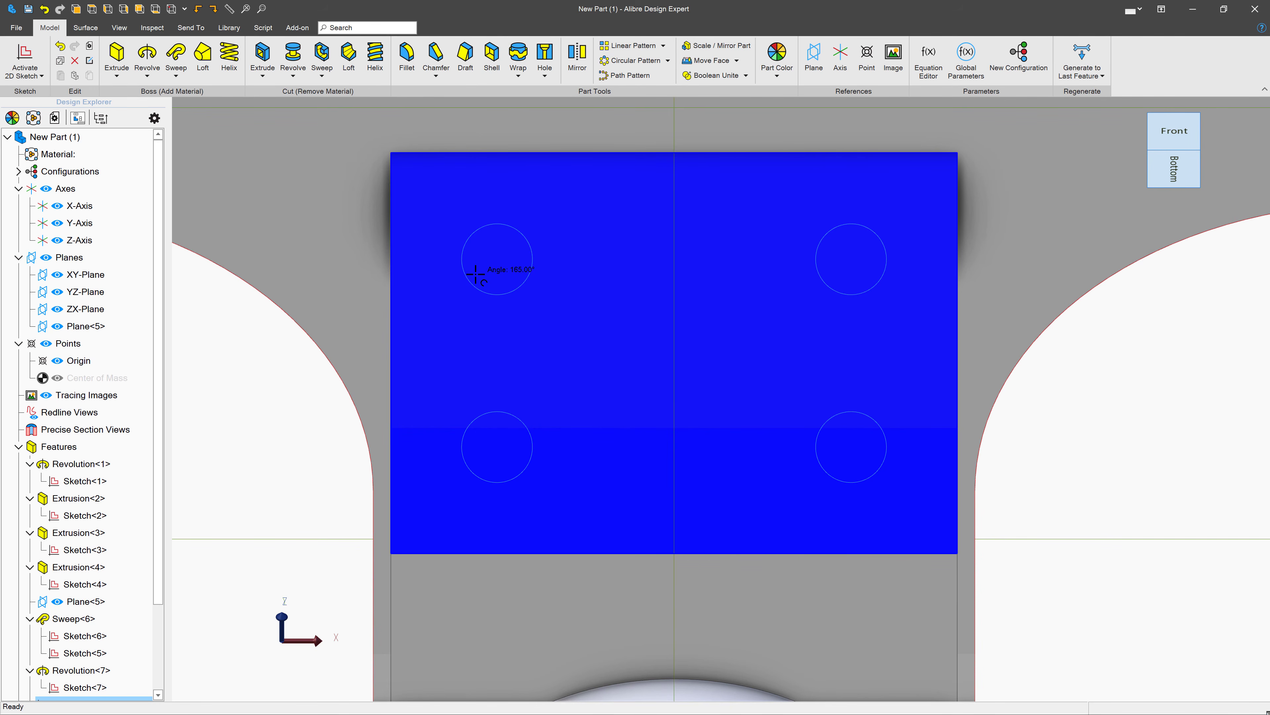
# - Cut the four circles into the support block's sloped face with a reversed Extrude Cut to depth along the sketch normal
pyautogui.click(475, 274)
pyautogui.click(263, 55)
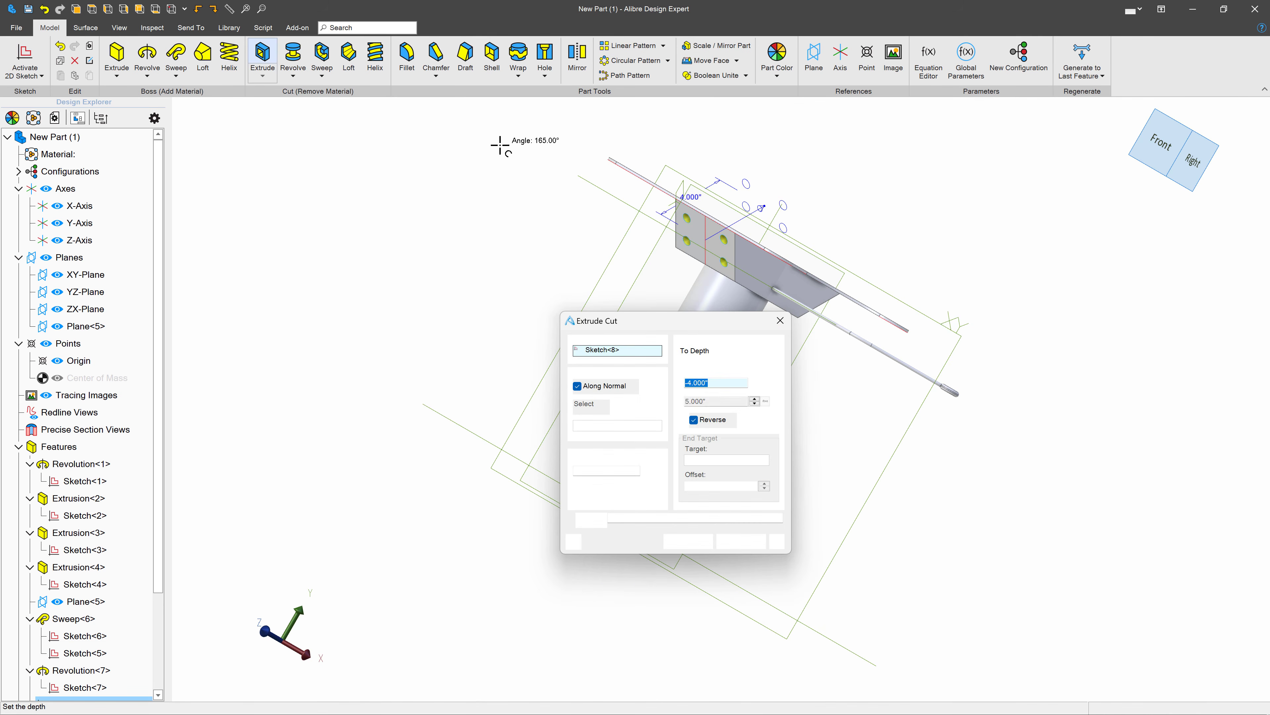
pyautogui.scroll(5, 739, 224)
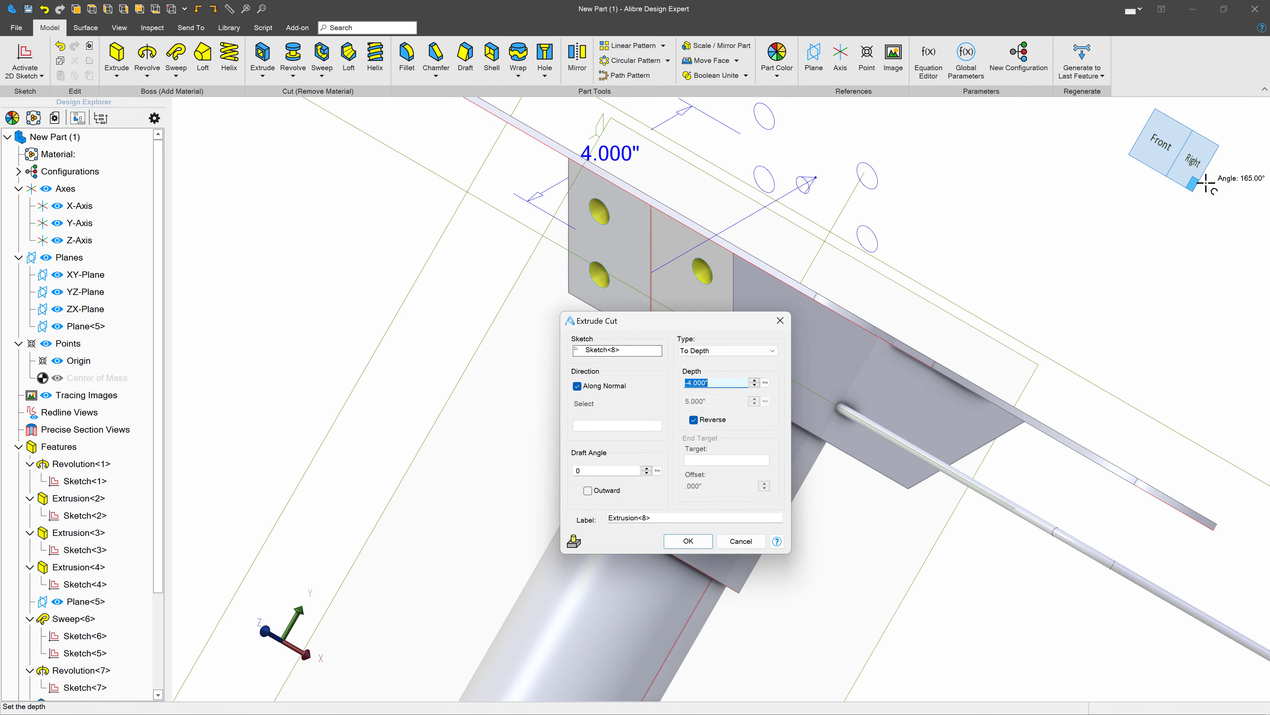
pyautogui.click(1194, 160)
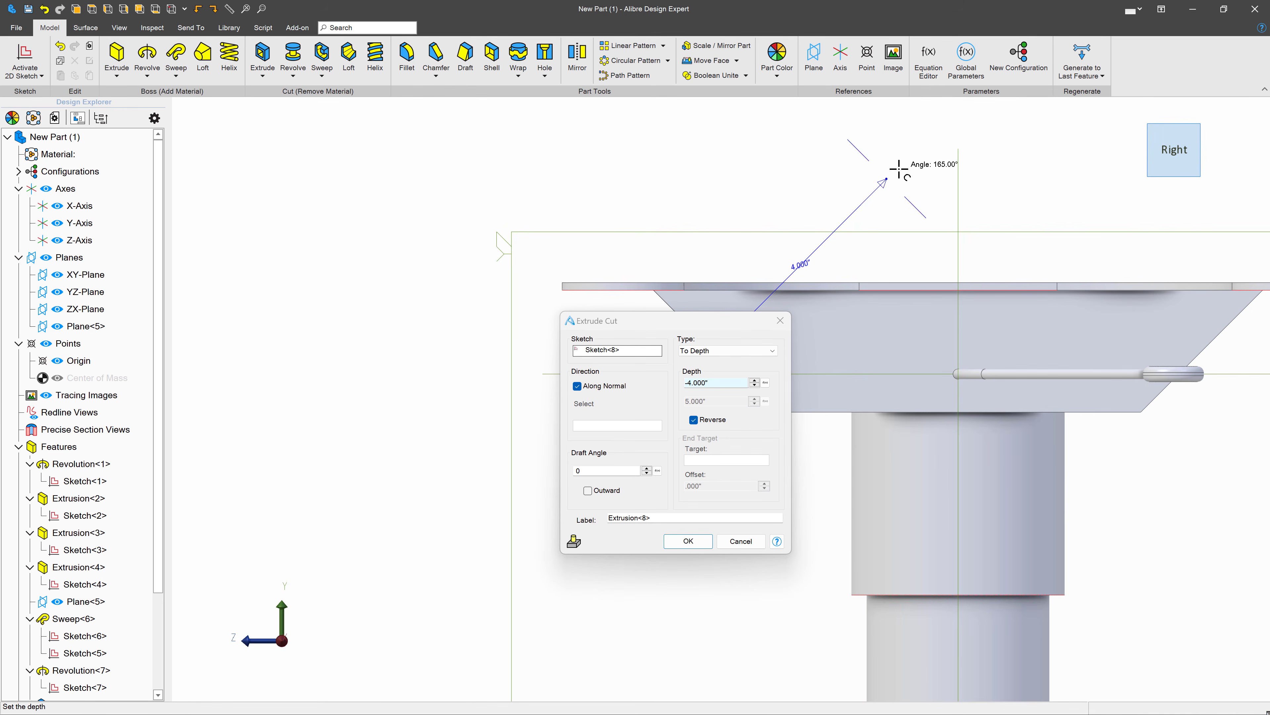
pyautogui.moveTo(885, 178); pyautogui.dragTo(668, 538)
pyautogui.click(668, 538)
# - Start a sketch on the block's opposite sloped face and draw a circle about 1.75 in in diameter near its center
pyautogui.moveTo(668, 398); pyautogui.dragTo(697, 392, button='middle')
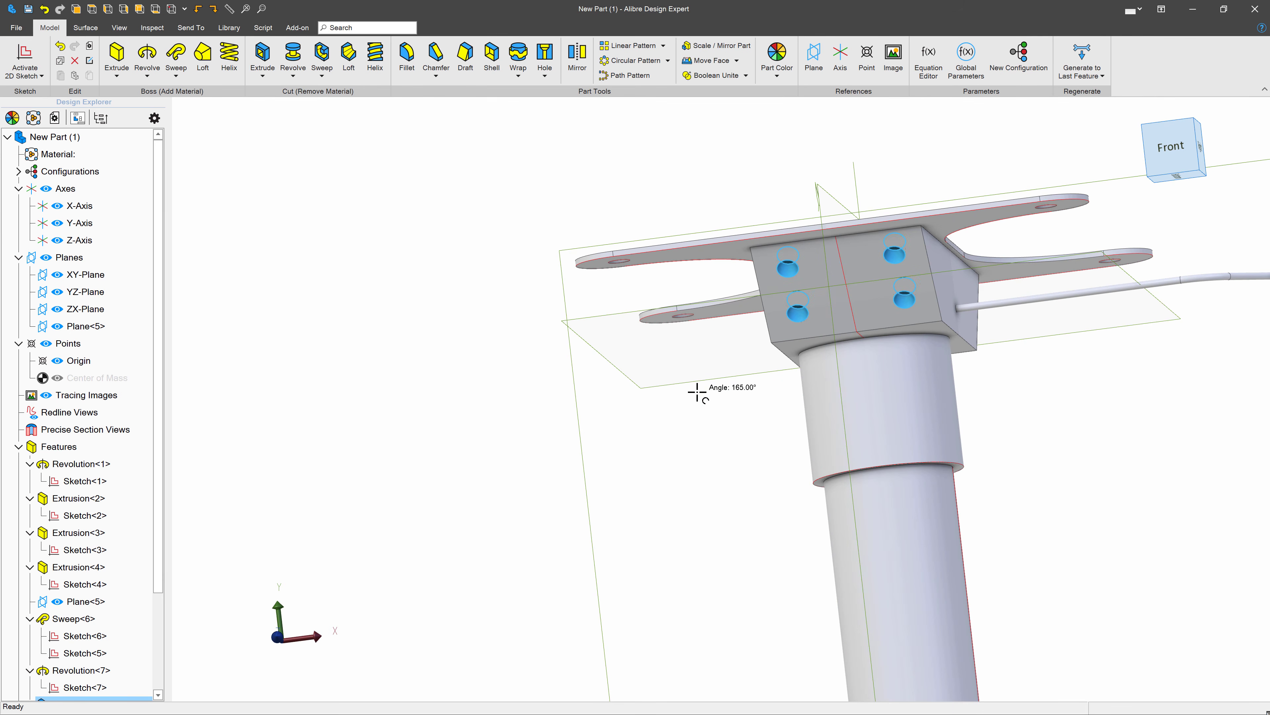
pyautogui.moveTo(1085, 585); pyautogui.dragTo(908, 346, button='middle')
pyautogui.click(975, 306)
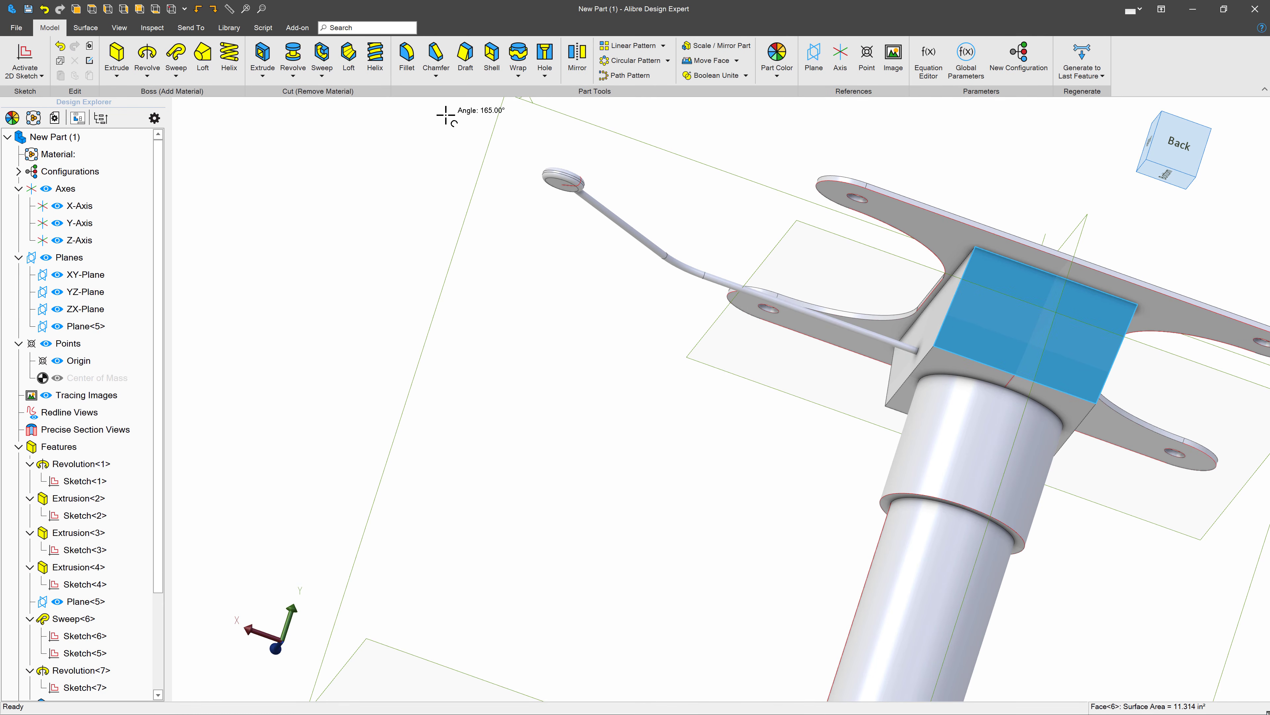
pyautogui.click(28, 55)
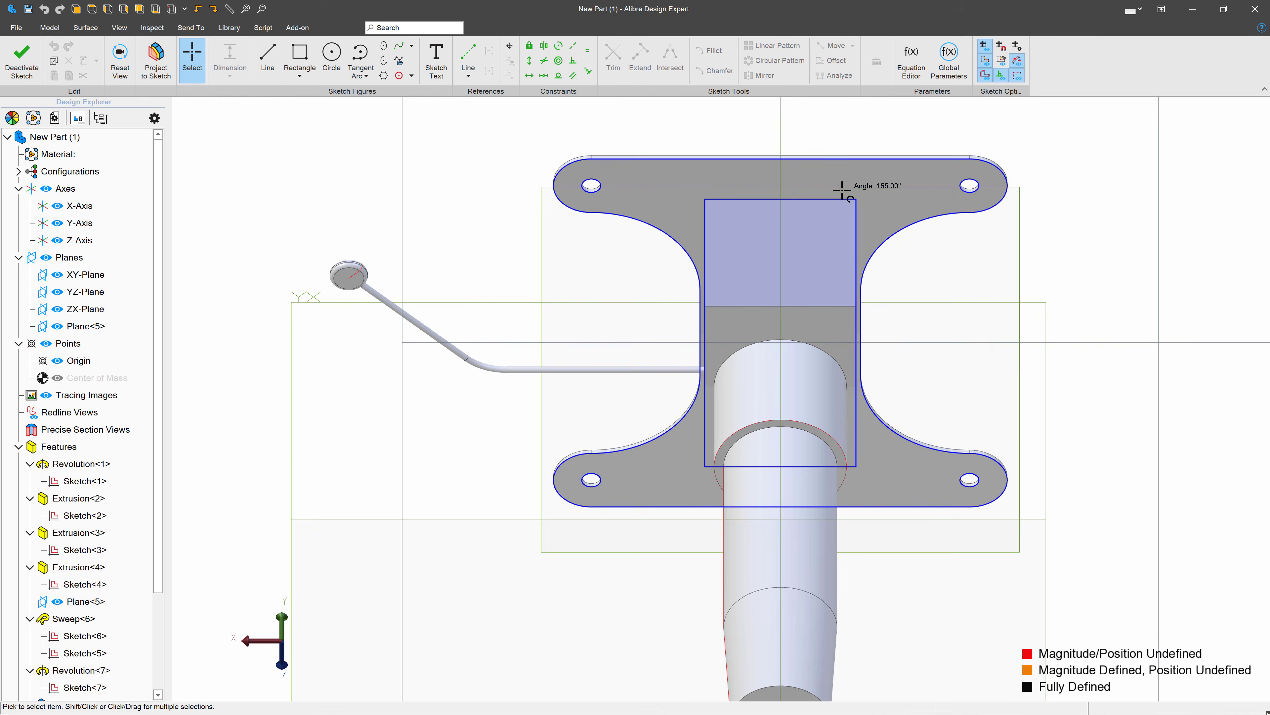
pyautogui.click(329, 55)
pyautogui.click(743, 294)
pyautogui.click(798, 288)
# - Dimension the new circle's diameter at 1.85 in
pyautogui.click(255, 46)
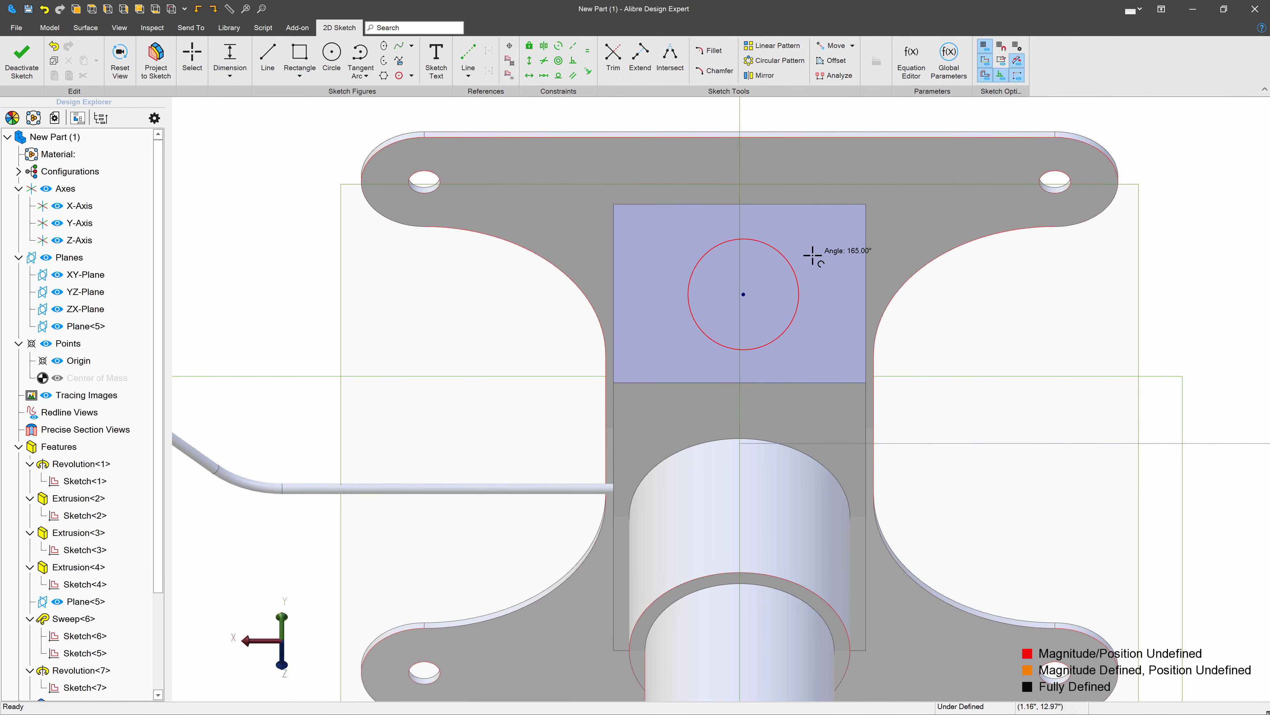
pyautogui.click(789, 268)
pyautogui.click(922, 217)
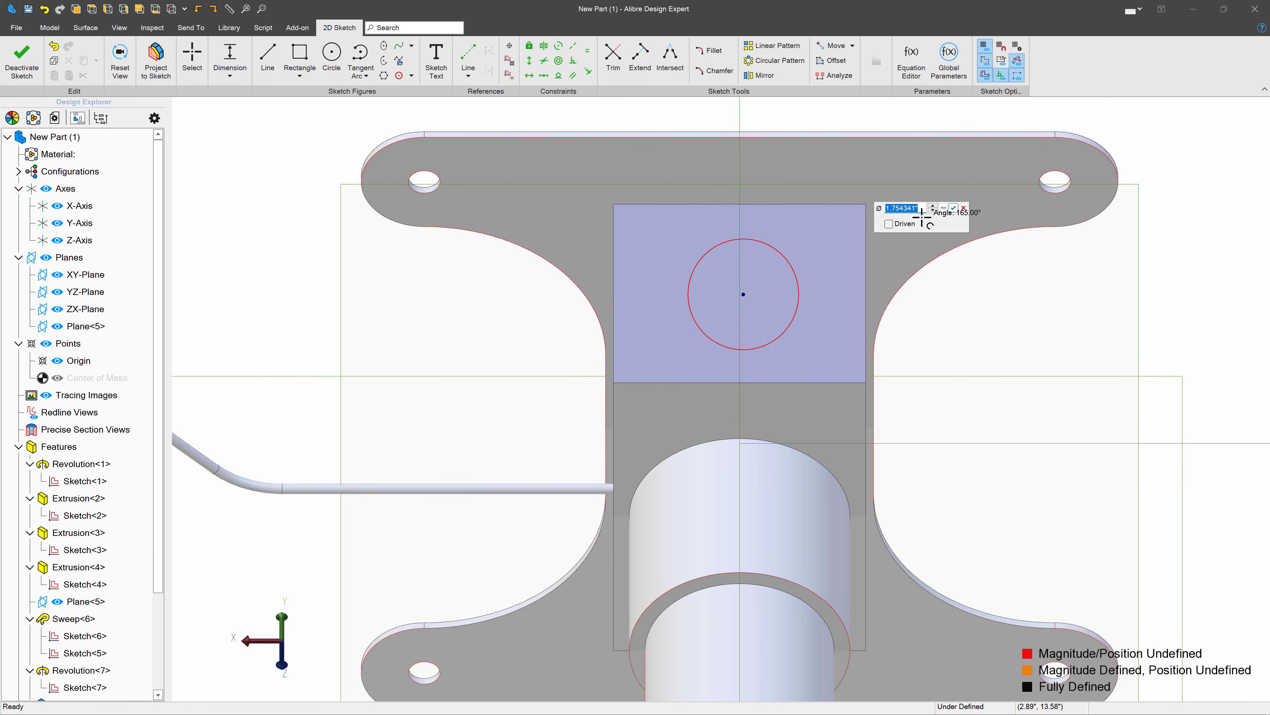
pyautogui.write('1.85')
pyautogui.press('Return')
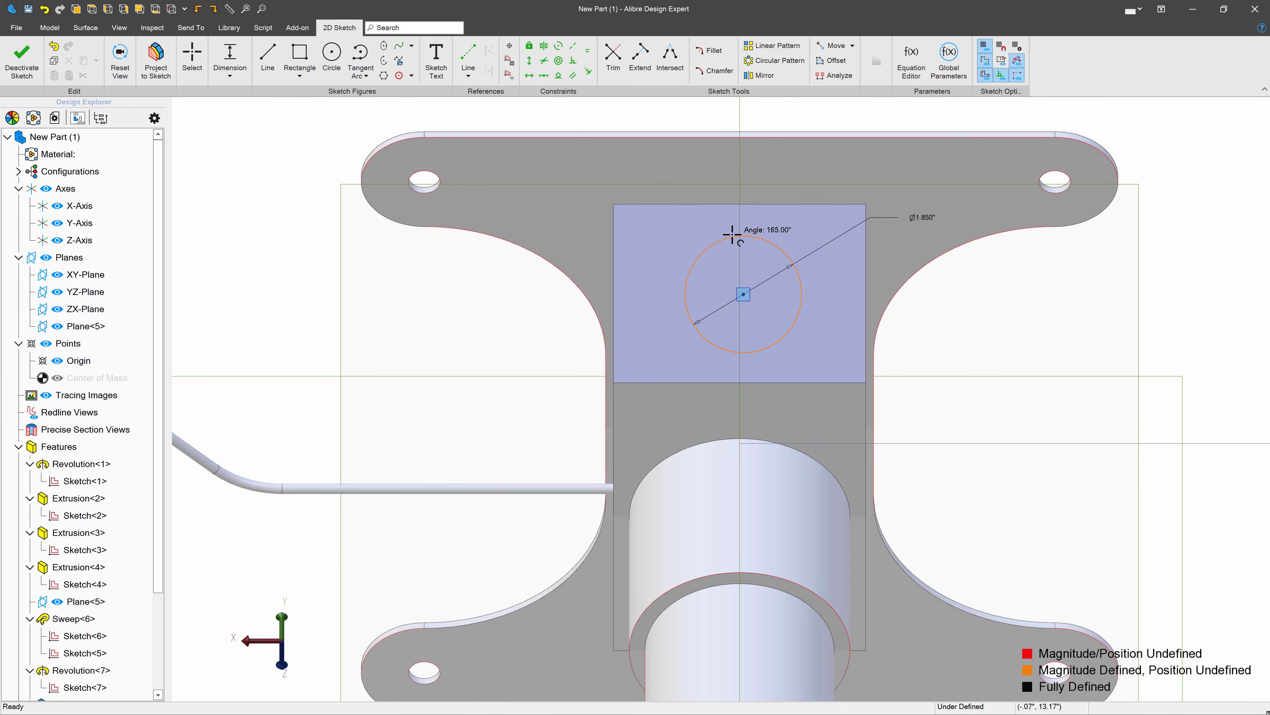
# - Dimension the circle's center at 1.5 in from the upper edge of the sloped face
pyautogui.click(720, 204)
pyautogui.click(513, 252)
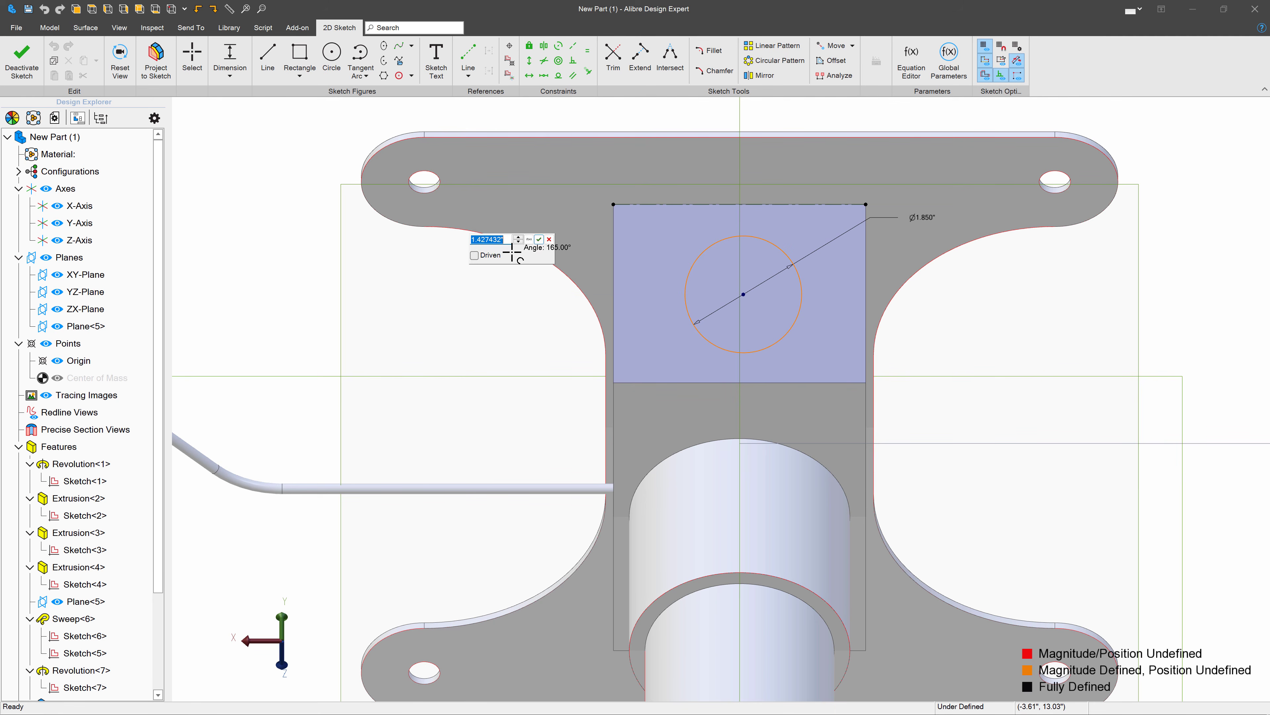
pyautogui.press('Return')
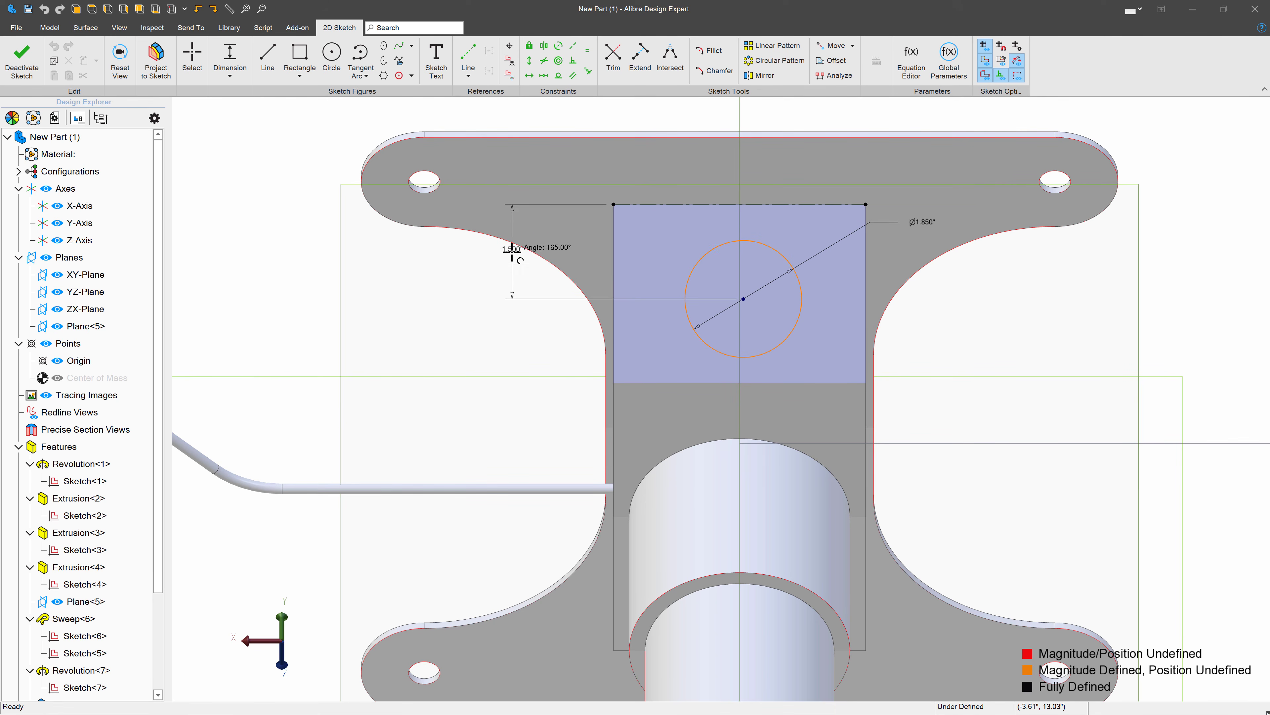
# - Constrain the circle's center vertically in line with the origin and finish the sketch
pyautogui.scroll(-3, 525, 226)
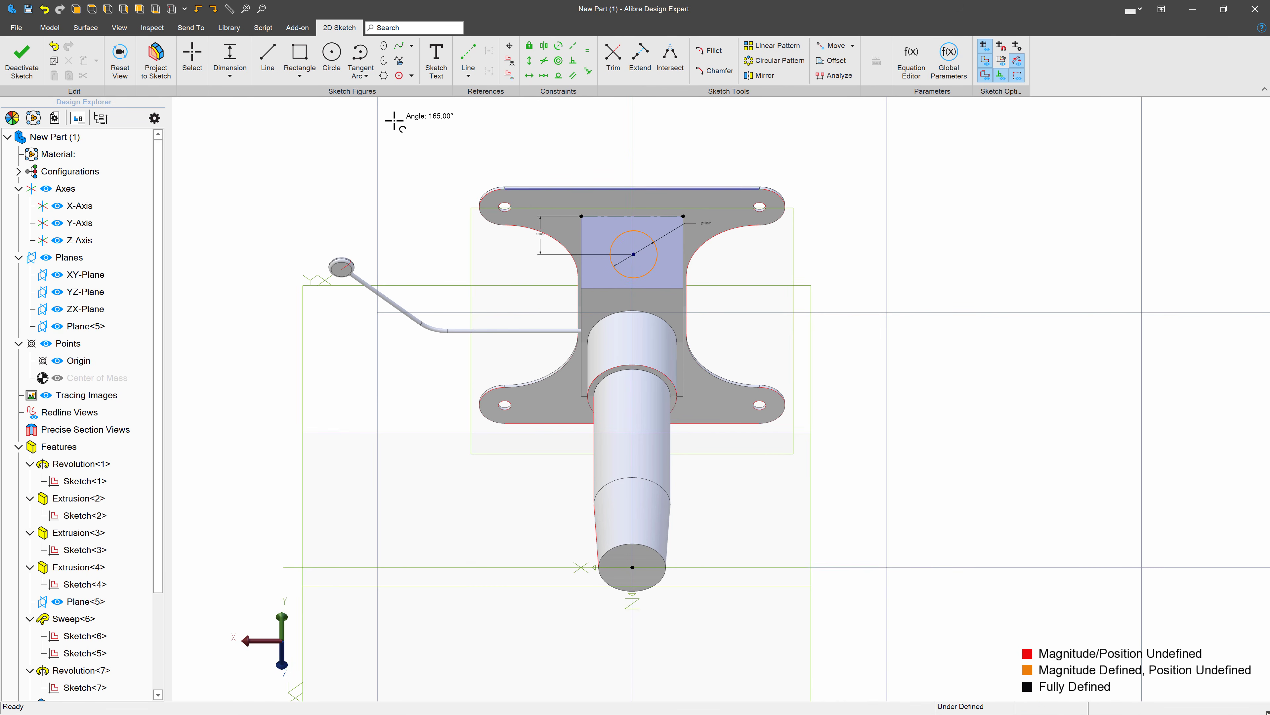
pyautogui.click(528, 60)
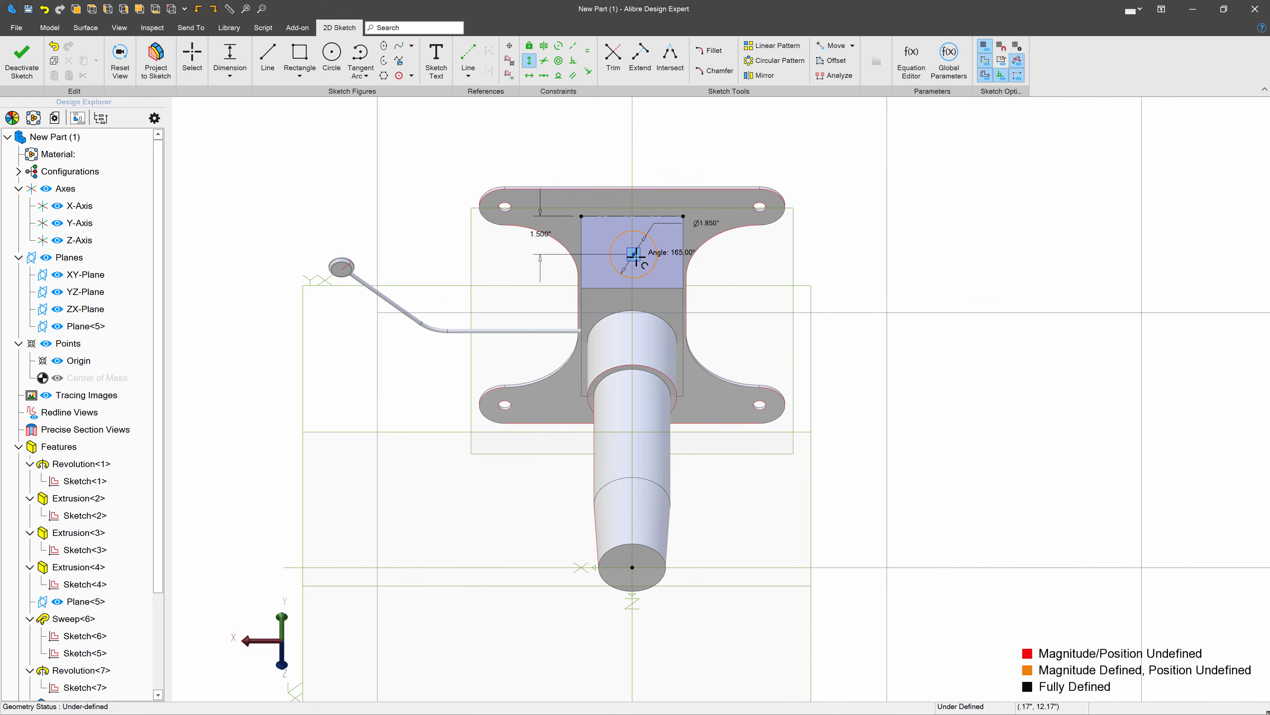
pyautogui.click(635, 568)
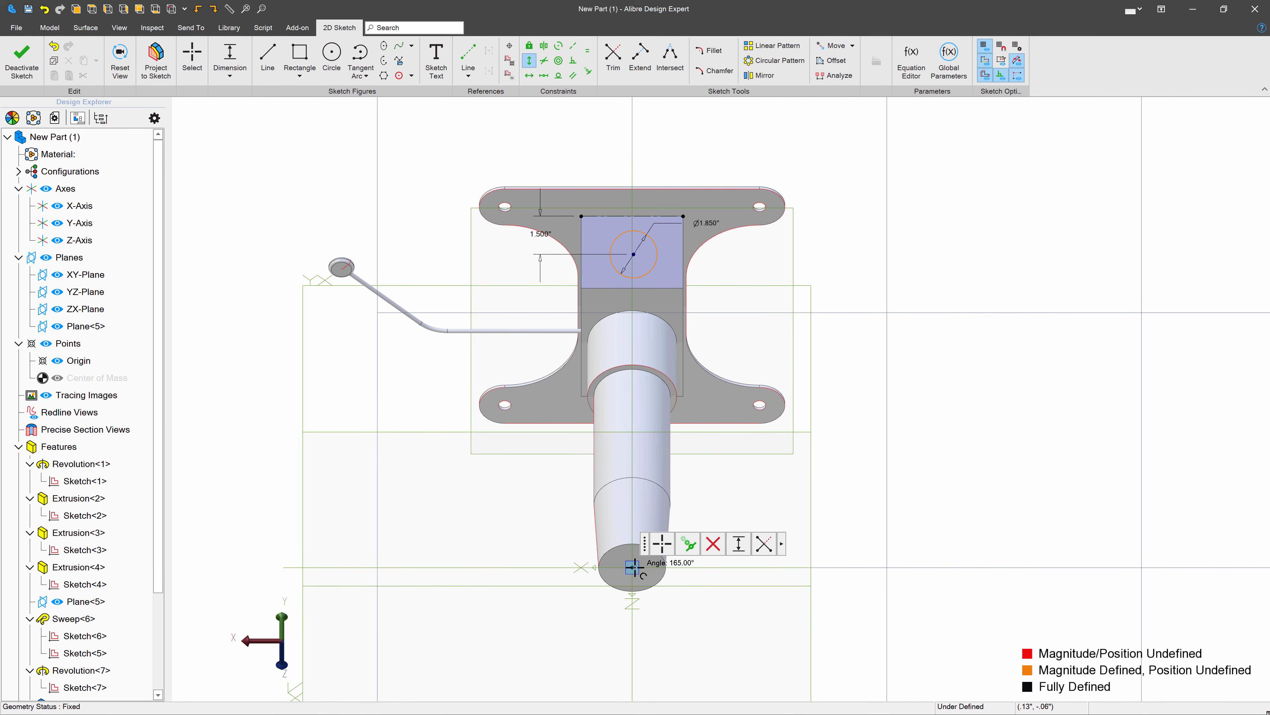
pyautogui.click(633, 254)
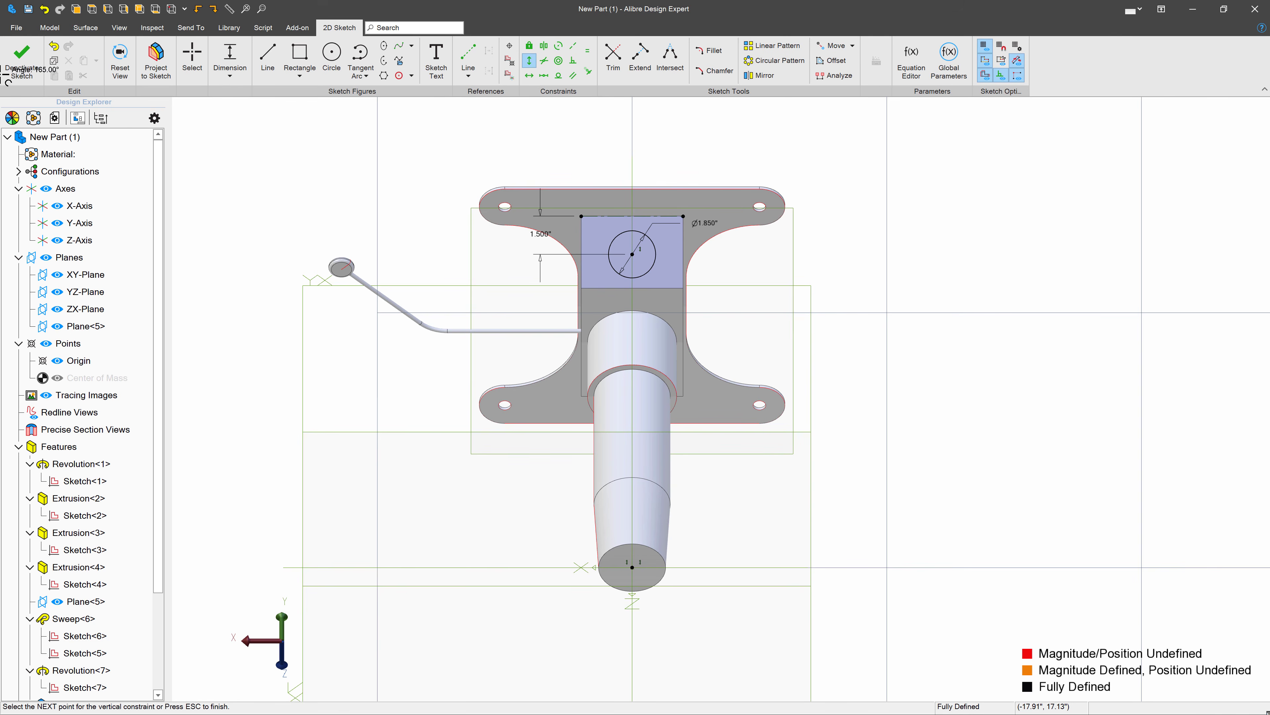
pyautogui.click(9, 75)
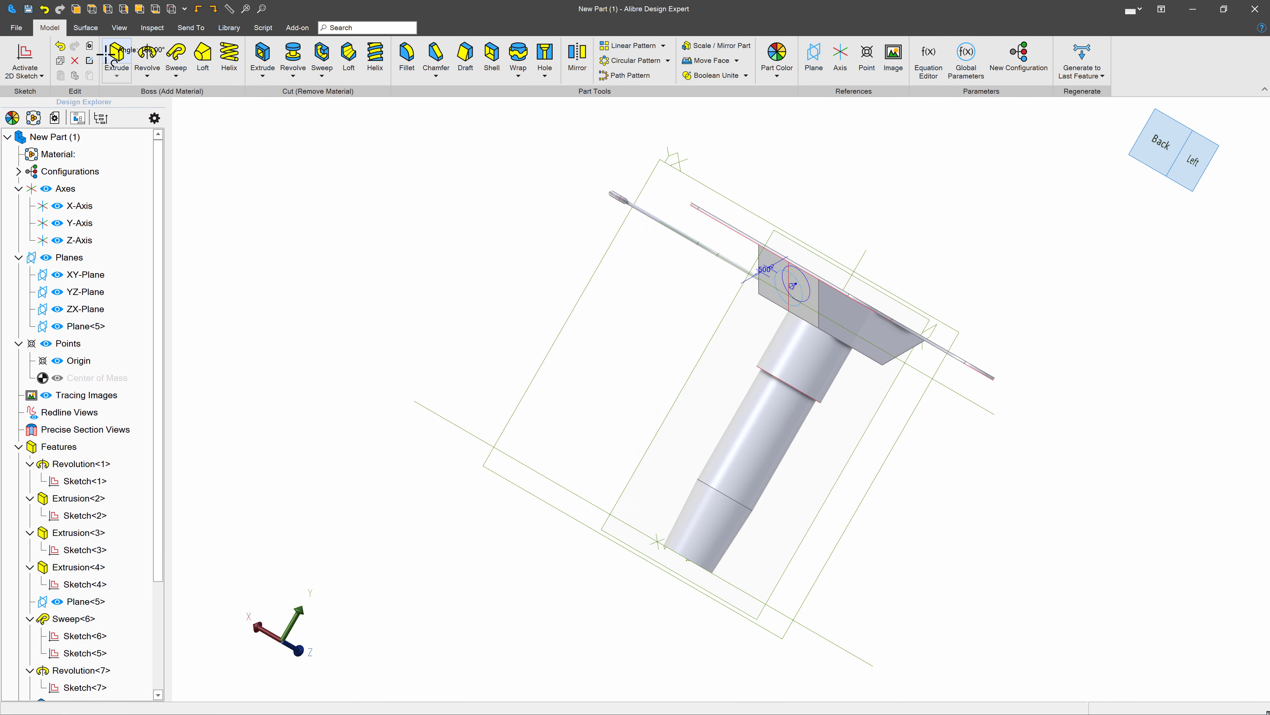
# - Extrude the circle on the sloped face as a boss to a depth of 0.5 in along the sketch normal
pyautogui.click(115, 59)
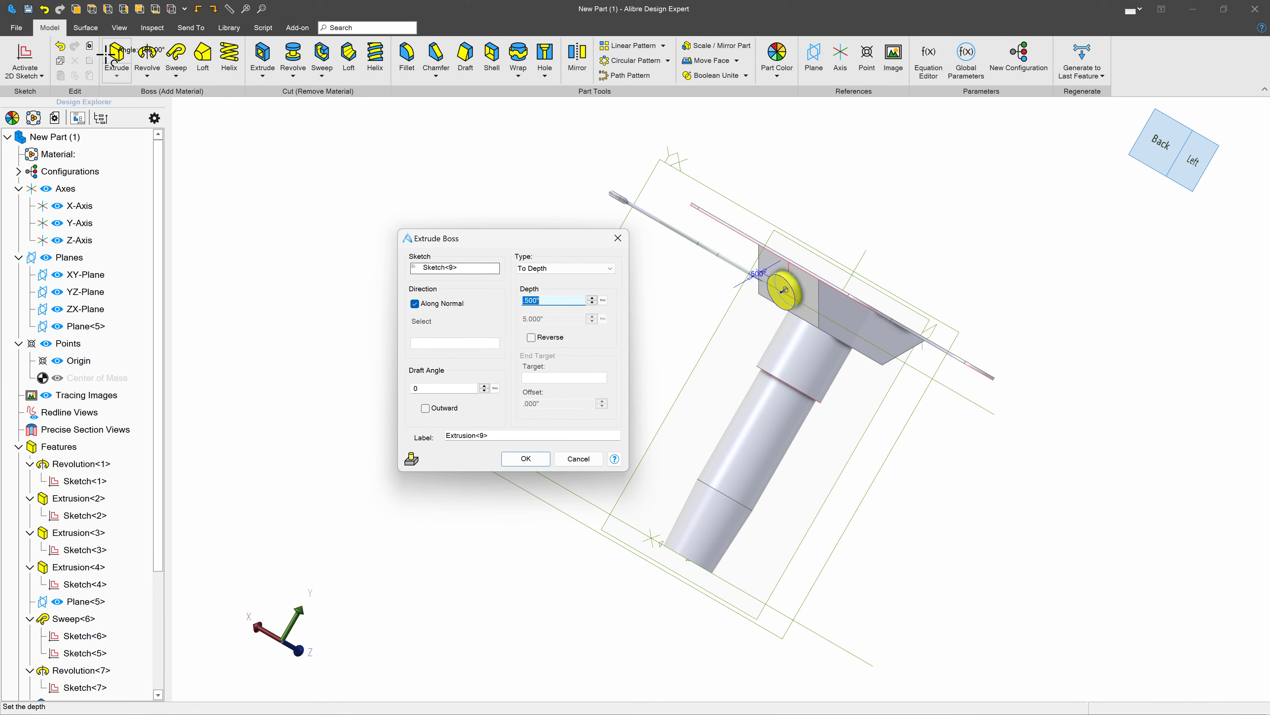
pyautogui.press('Return')
pyautogui.moveTo(562, 275); pyautogui.dragTo(592, 293, button='middle')
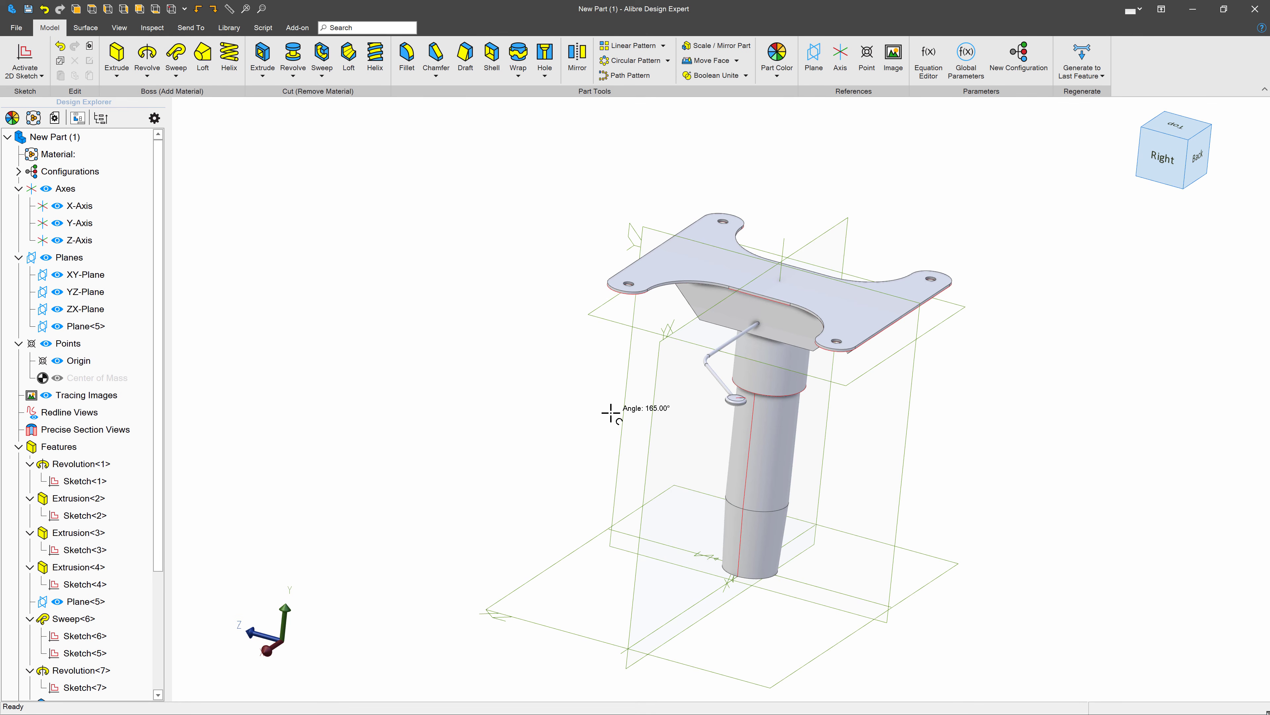